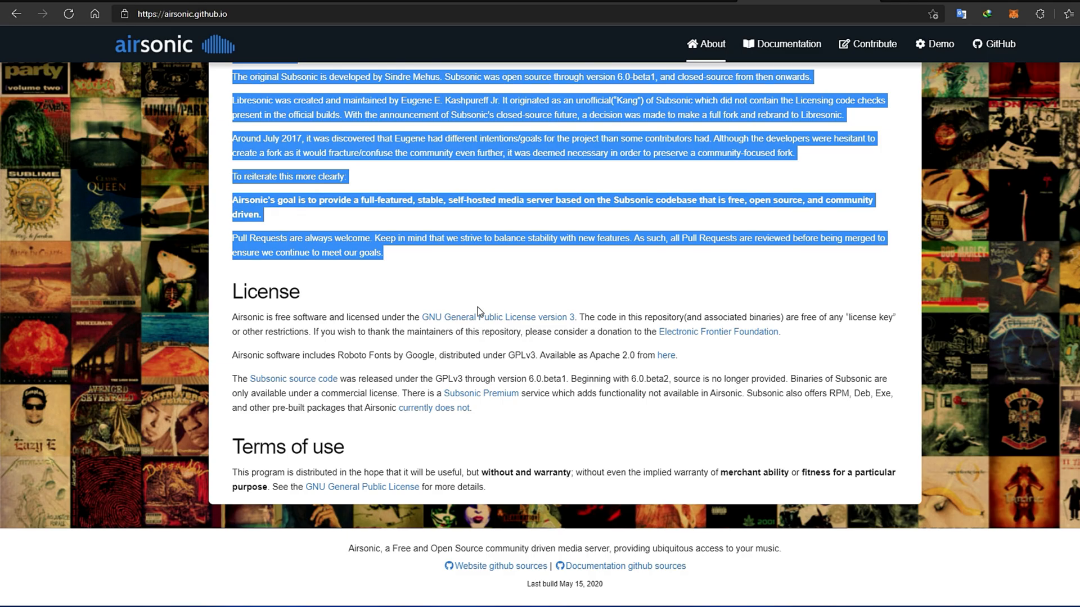
- Search the Docker registry for airsonic and download linuxserver/airsonic with the latest tag
{"action": "scroll", "coordinate": [460, 280], "scroll_direction": "up", "scroll_amount": 5}
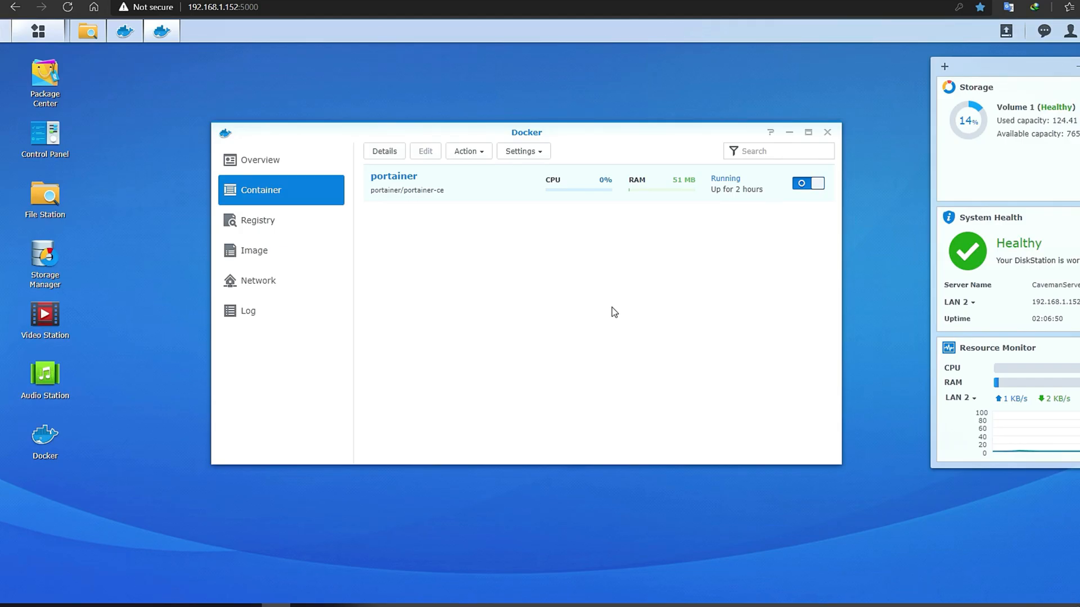
{"action": "left_click", "coordinate": [303, 223]}
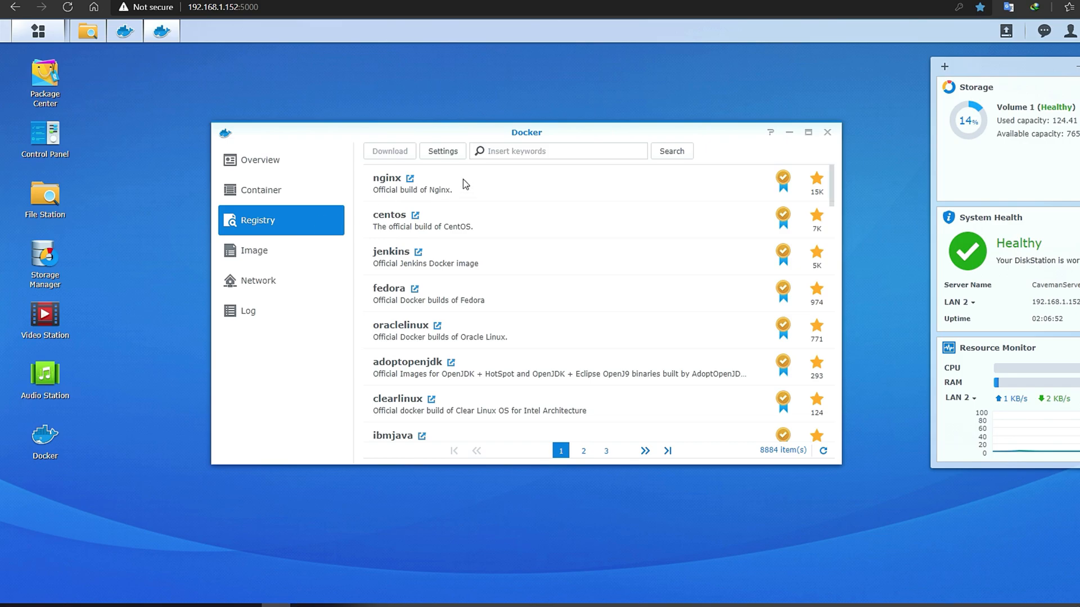
{"action": "type", "text": "a"}
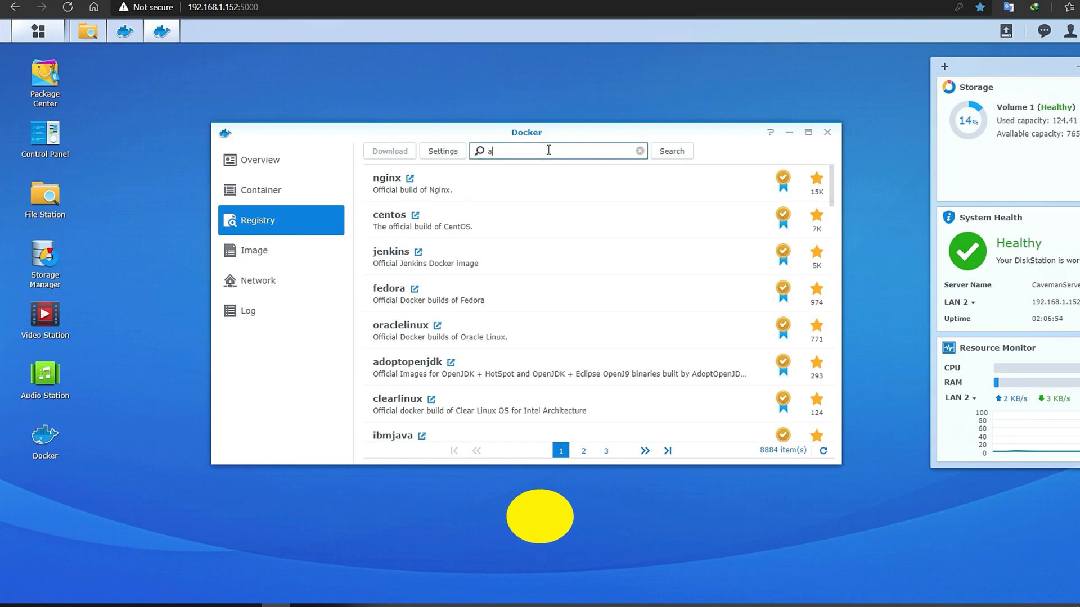
{"action": "type", "text": "irsonic"}
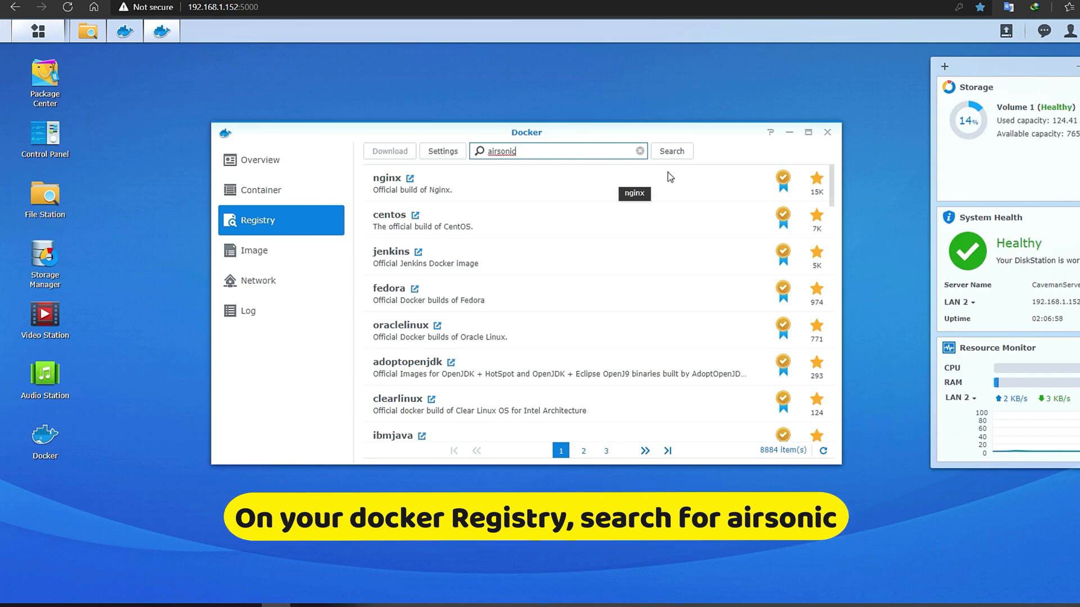
{"action": "left_click", "coordinate": [670, 152]}
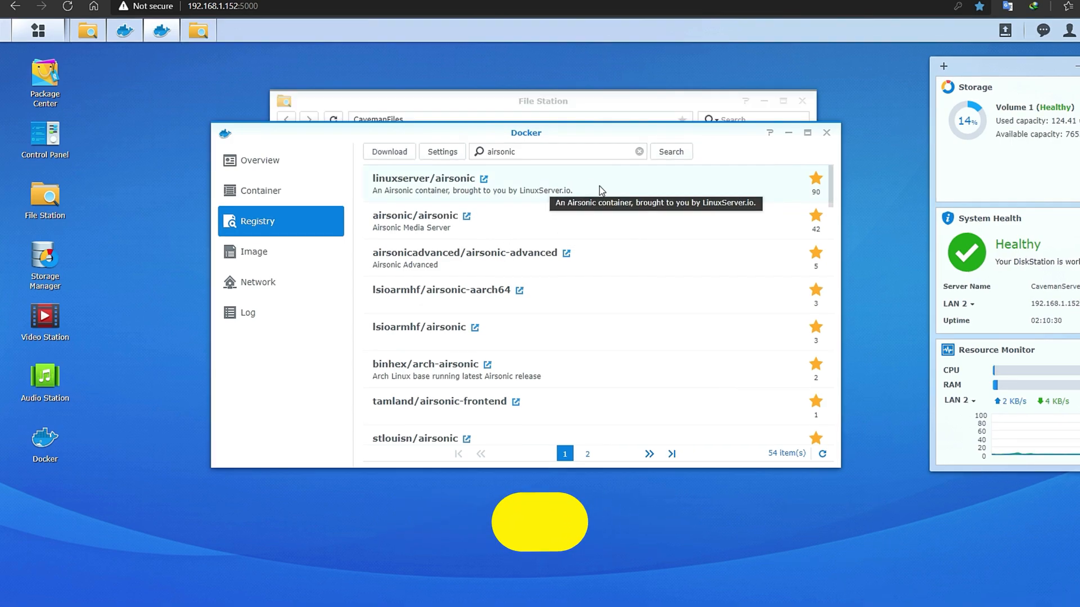
{"action": "double_click", "coordinate": [600, 190]}
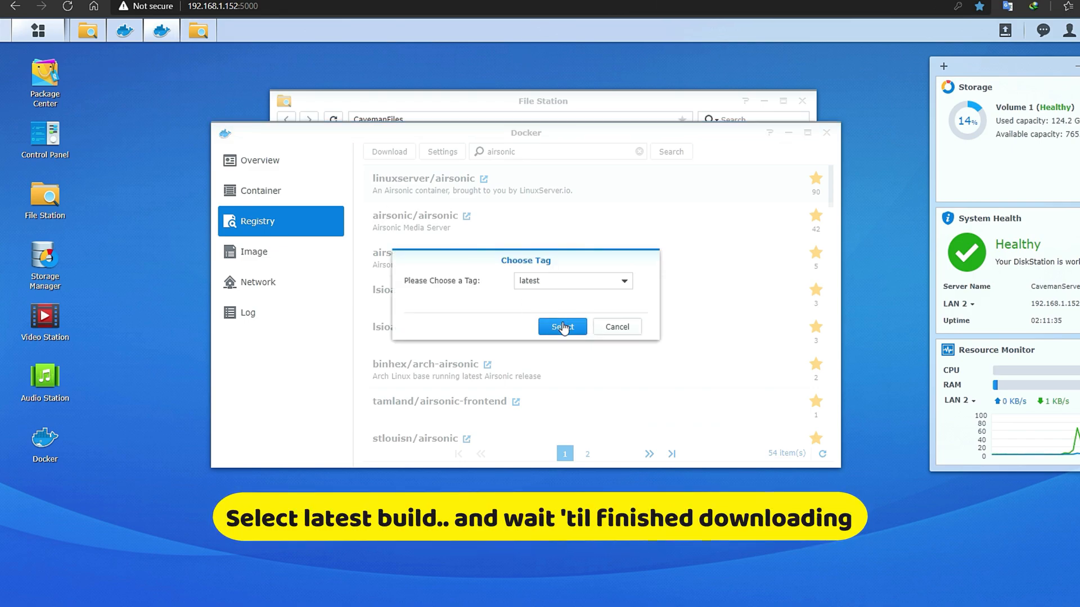
{"action": "left_click", "coordinate": [563, 326]}
{"action": "left_click", "coordinate": [287, 264]}
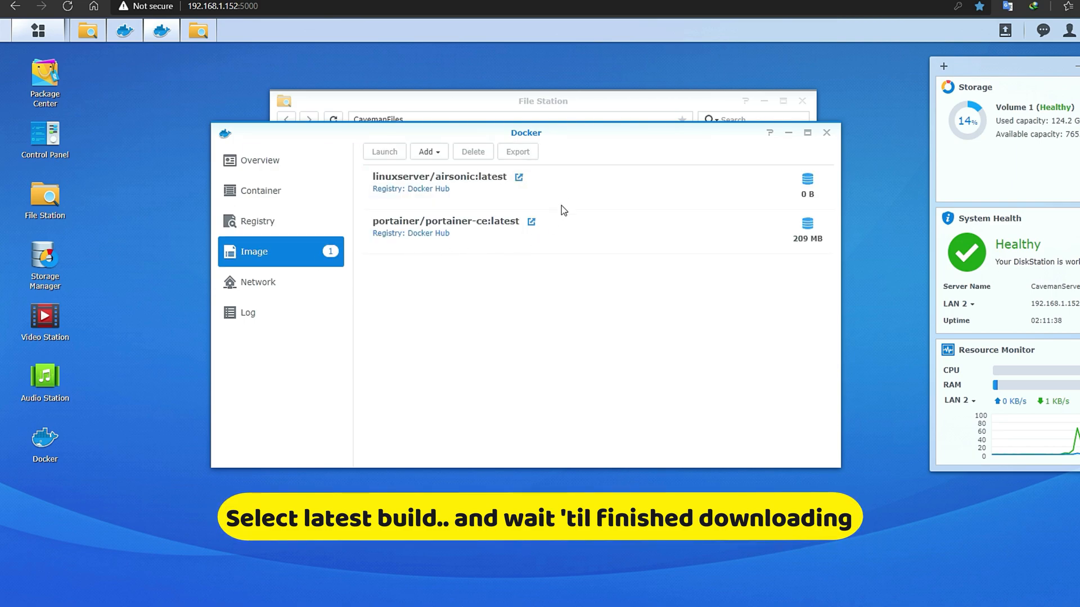
{"action": "left_click_drag", "start_coordinate": [600, 133], "coordinate": [605, 273]}
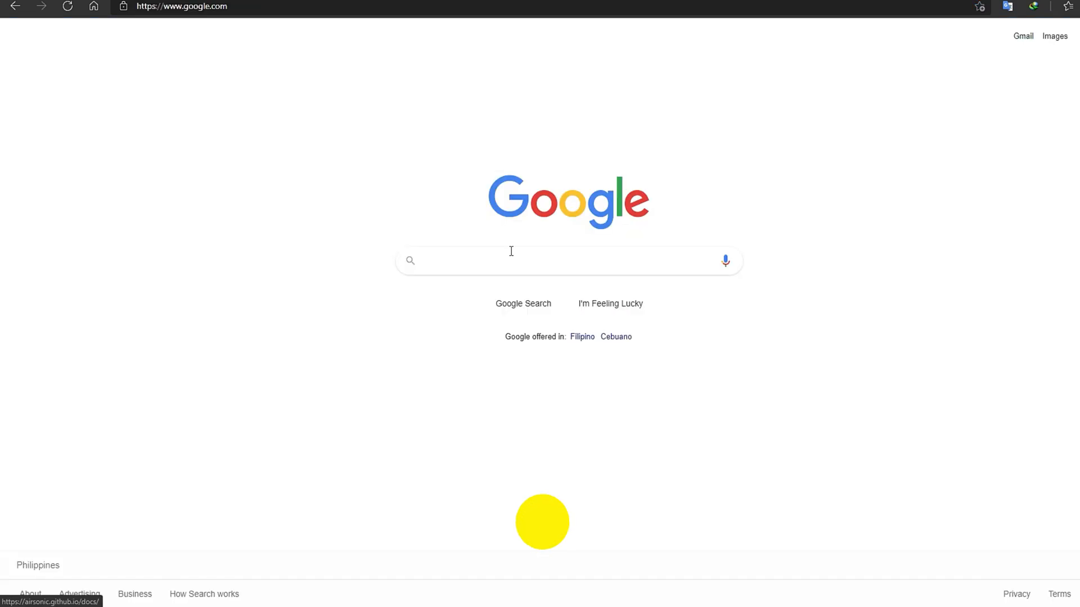
- Google 'airsonic linuxserver' and open the 'linuxserver/airsonic - LinuxServer.io' documentation result
{"action": "type", "text": "air"}
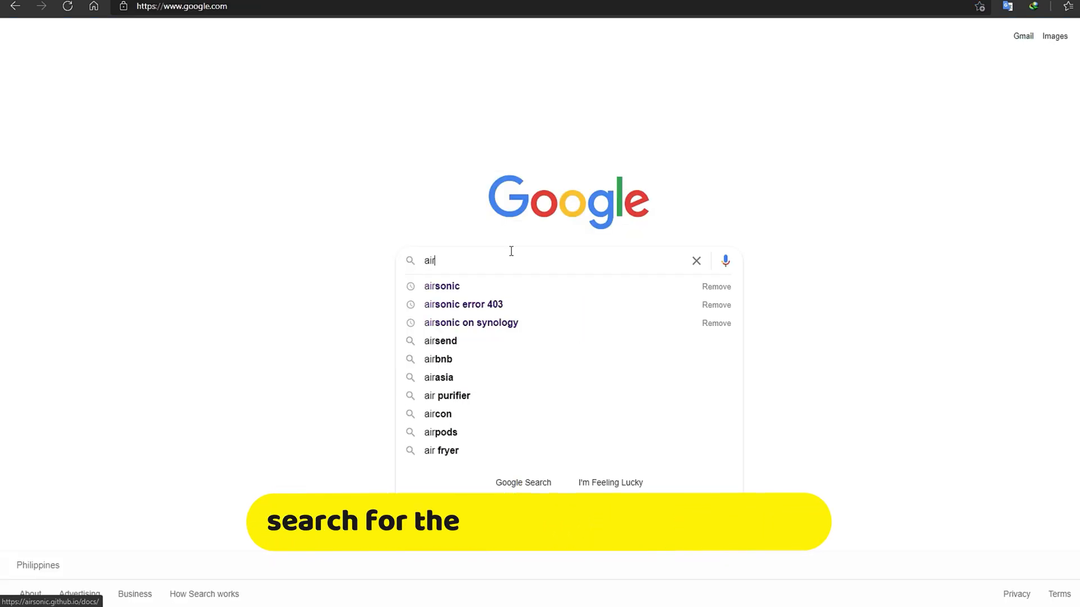
{"action": "type", "text": "sonic liu"}
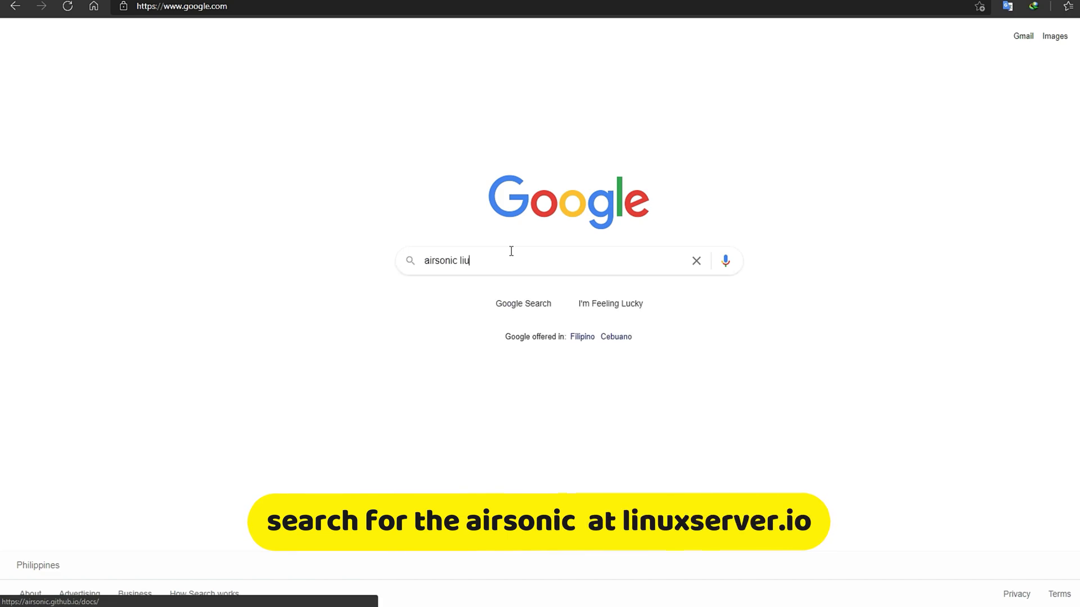
{"action": "key", "text": "BackSpace"}
{"action": "type", "text": "nu"}
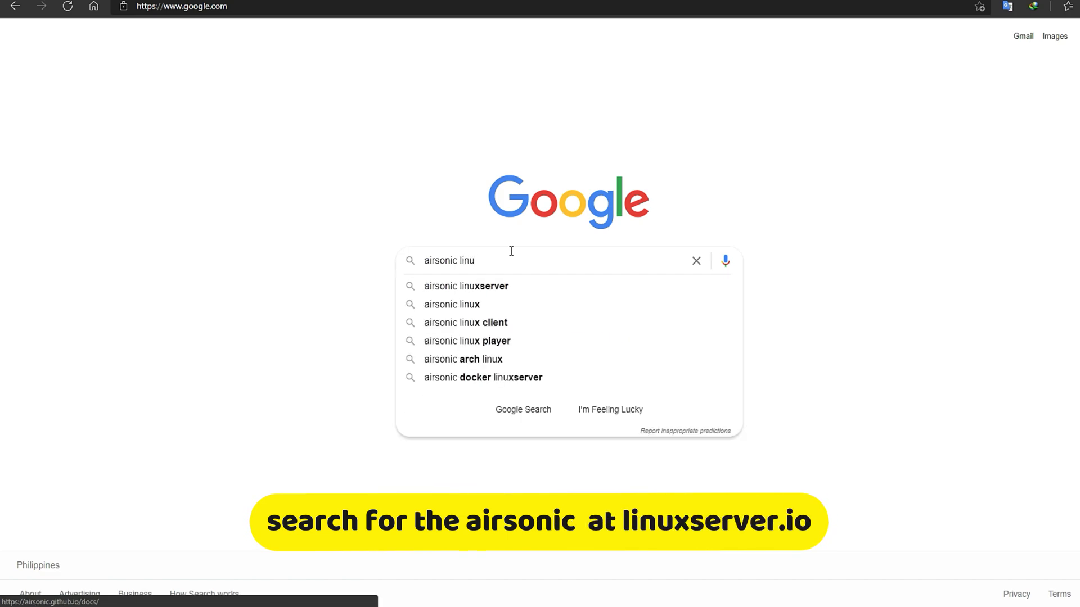
{"action": "key", "text": "Down"}
{"action": "key", "text": "Return"}
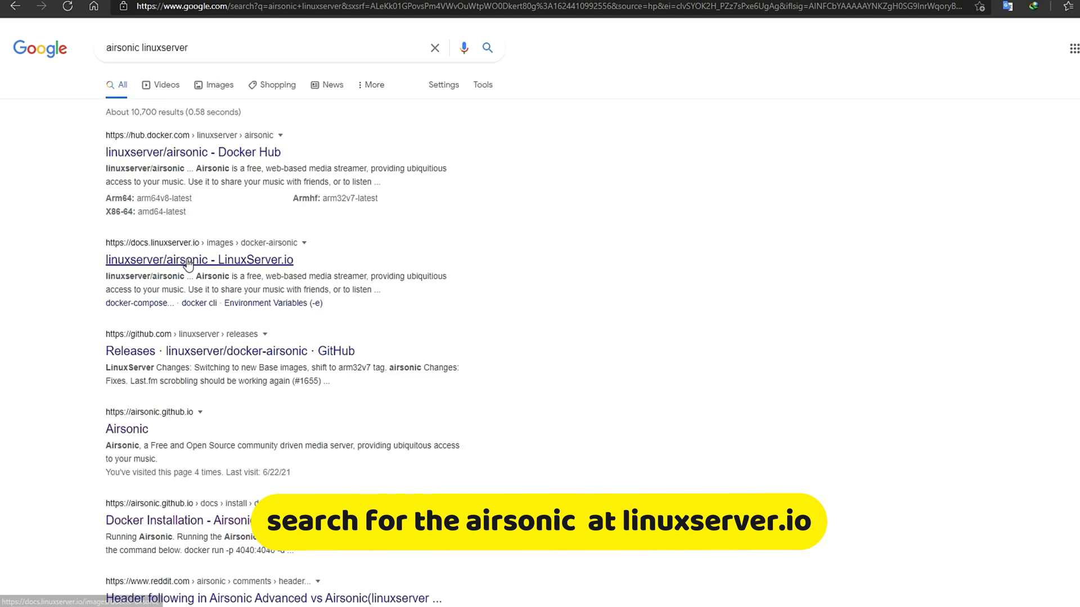
{"action": "left_click", "coordinate": [188, 261]}
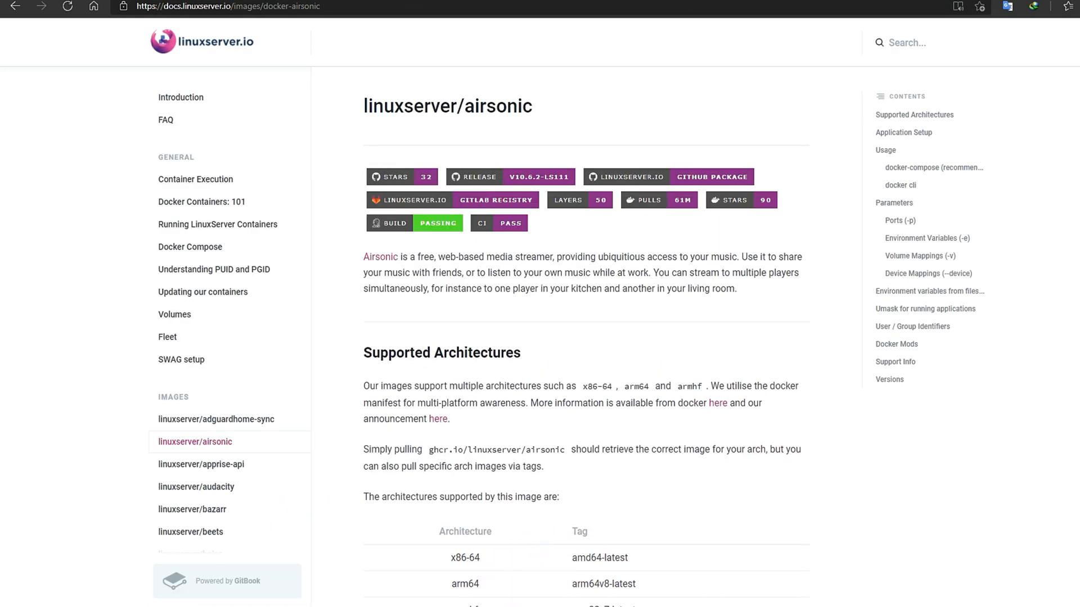
- Copy the airsonic docker cli run command from the docs into Notepad as a reference
{"action": "scroll", "coordinate": [617, 271], "scroll_direction": "down", "scroll_amount": 3}
{"action": "scroll", "coordinate": [616, 271], "scroll_direction": "down", "scroll_amount": 3}
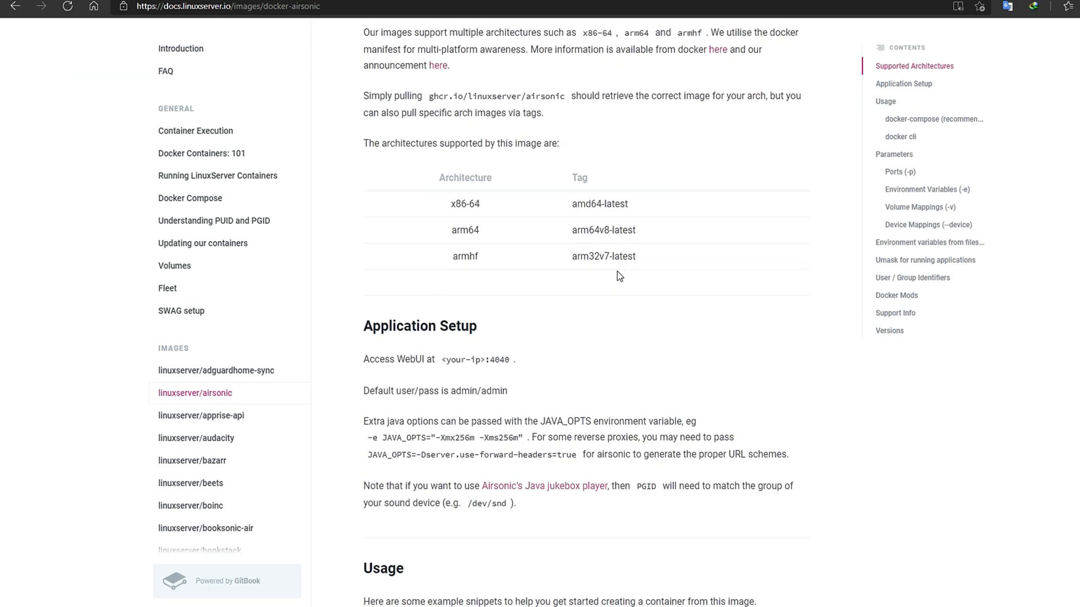
{"action": "scroll", "coordinate": [616, 271], "scroll_direction": "down", "scroll_amount": 4}
{"action": "scroll", "coordinate": [616, 271], "scroll_direction": "down", "scroll_amount": 5}
{"action": "scroll", "coordinate": [616, 272], "scroll_direction": "down", "scroll_amount": 5}
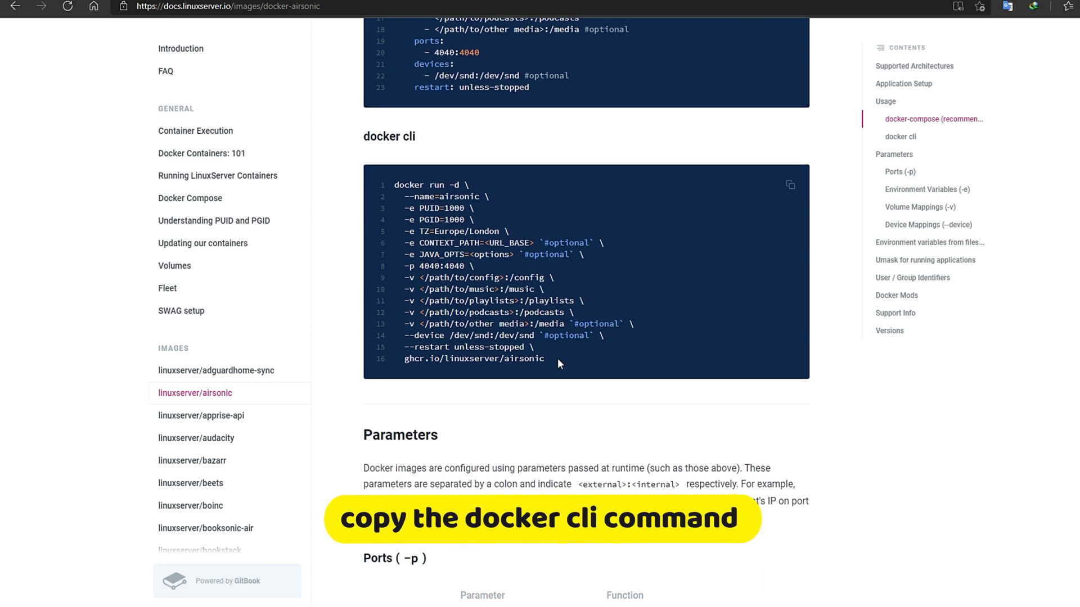
{"action": "left_click_drag", "start_coordinate": [545, 360], "coordinate": [399, 188]}
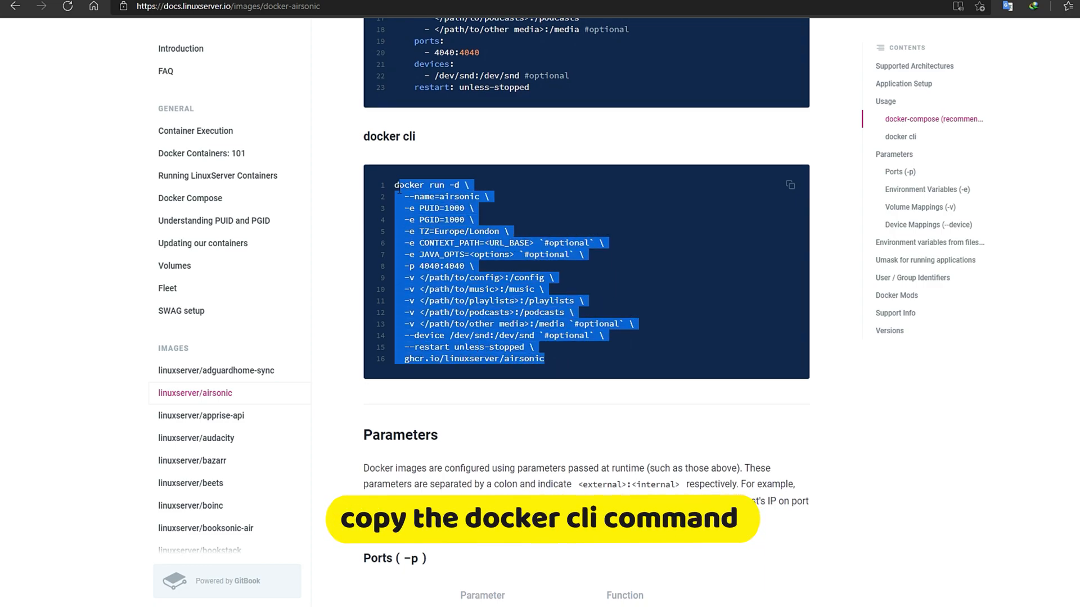
{"action": "right_click", "coordinate": [420, 192]}
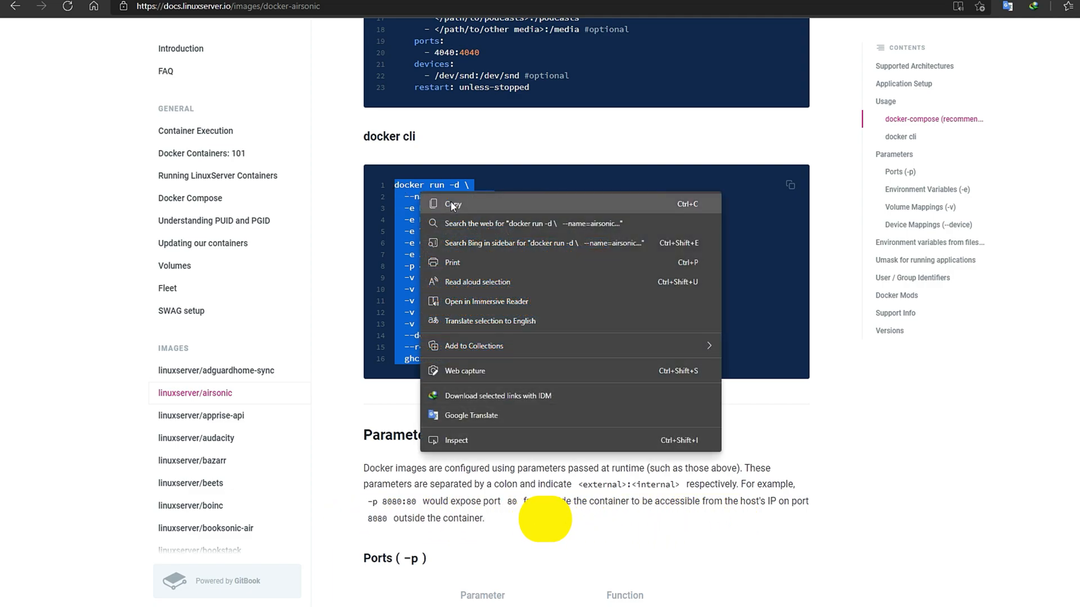
{"action": "left_click", "coordinate": [451, 203]}
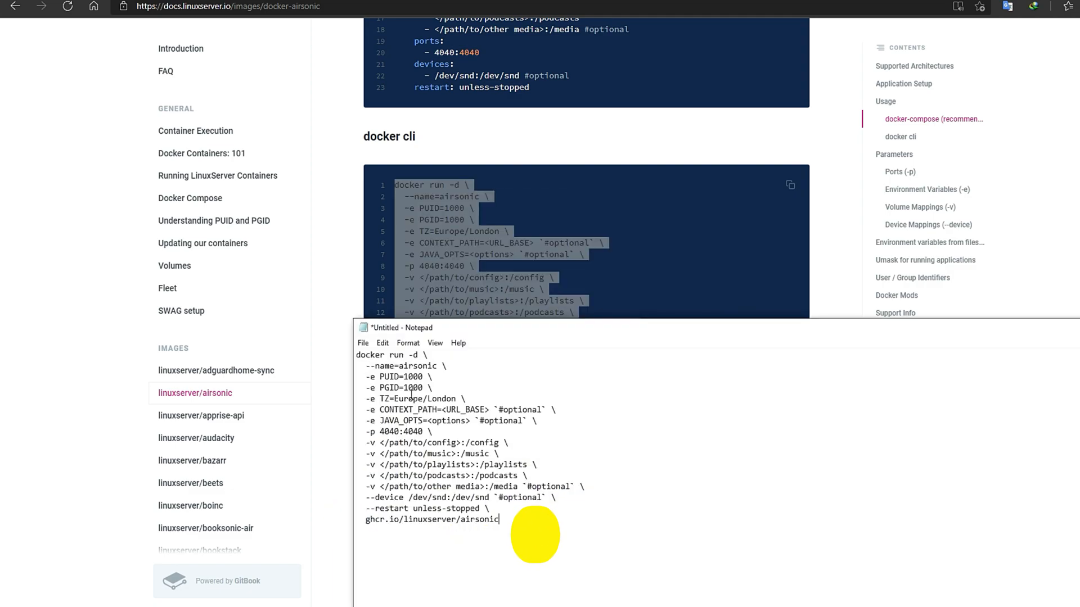
{"action": "left_click", "coordinate": [83, 225]}
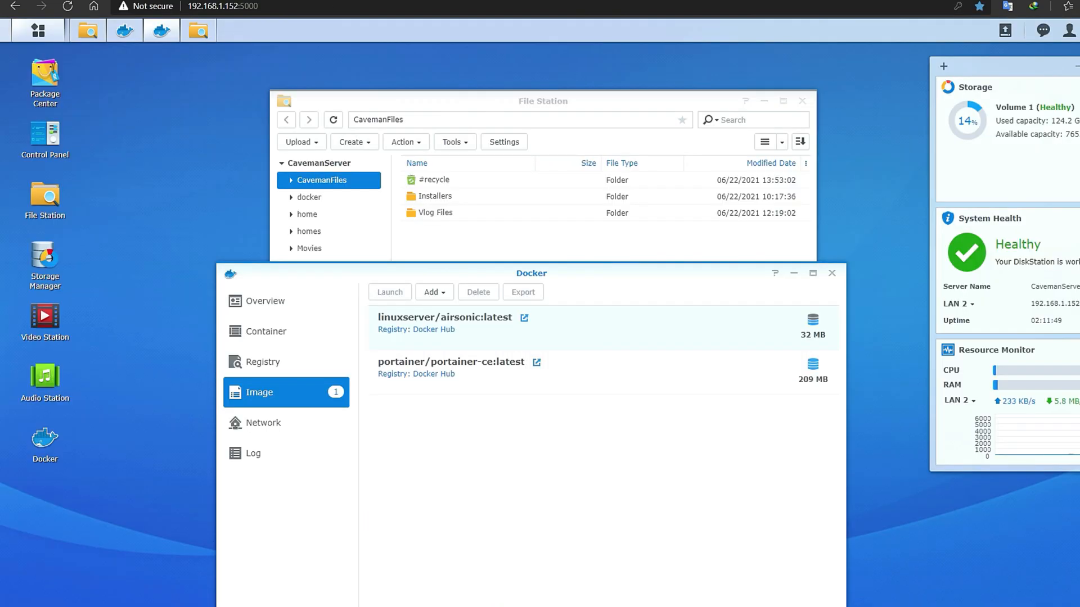
{"action": "key", "text": "alt+Tab"}
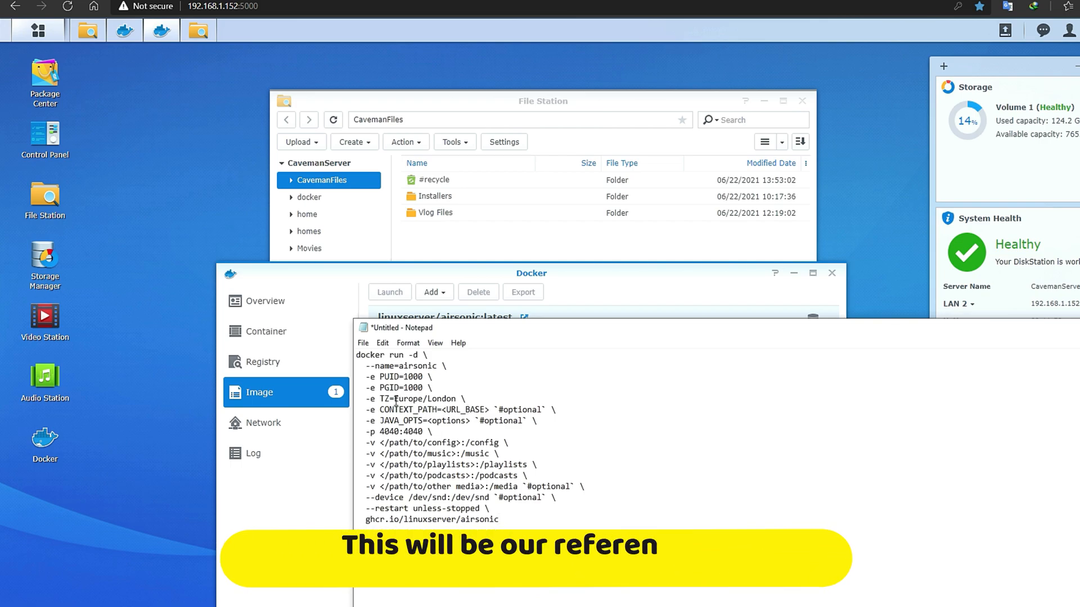
- Check Docker's Registry, Container and Image lists to confirm the airsonic image is downloaded
{"action": "left_click_drag", "start_coordinate": [549, 331], "coordinate": [534, 291]}
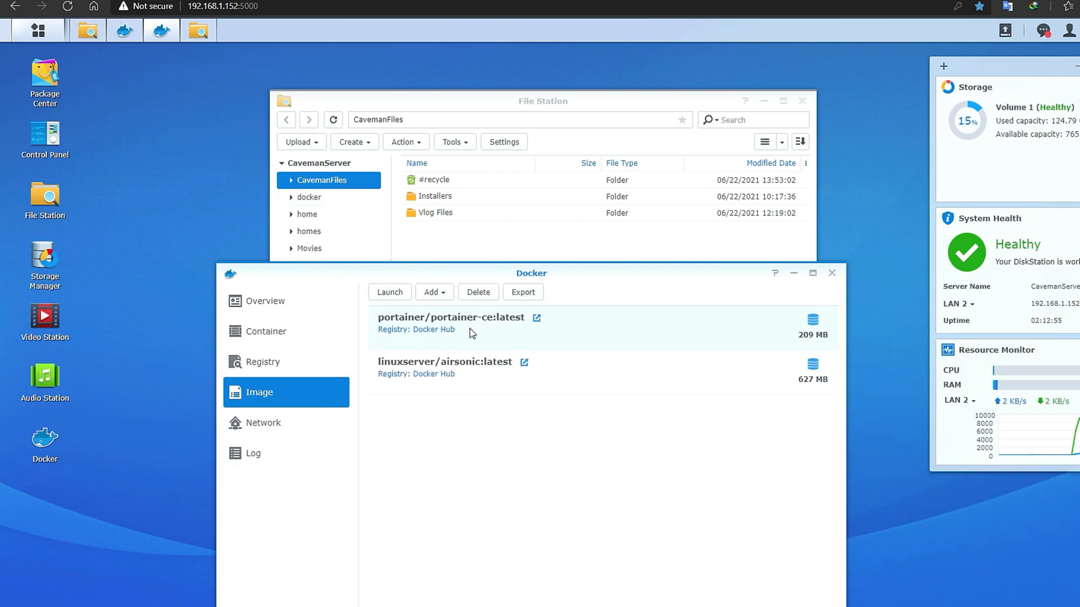
{"action": "left_click", "coordinate": [287, 361]}
{"action": "left_click", "coordinate": [287, 333]}
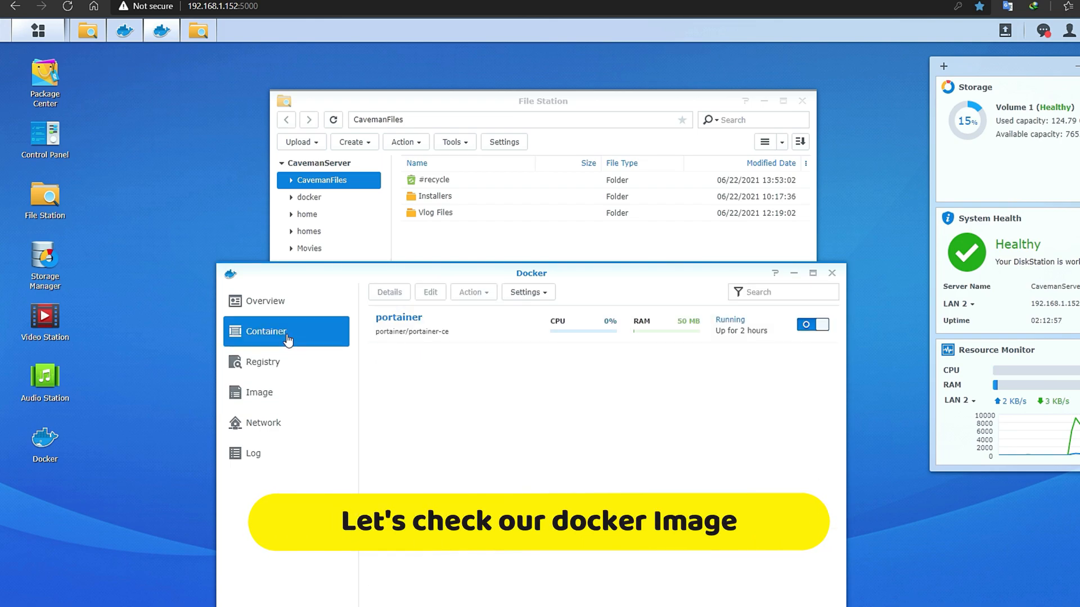
{"action": "left_click", "coordinate": [284, 372]}
{"action": "left_click", "coordinate": [284, 398]}
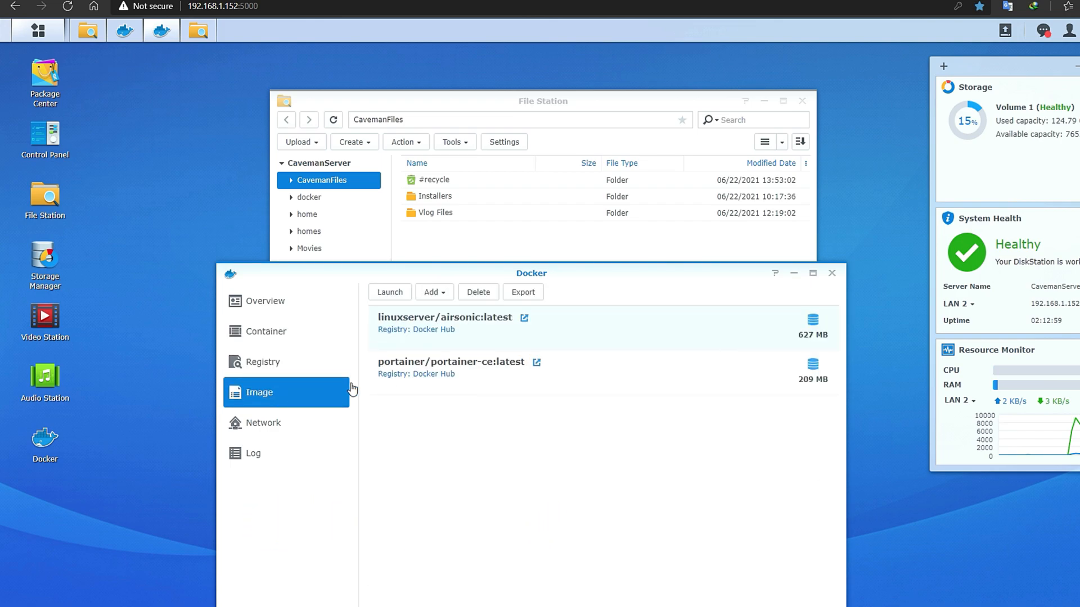
- Start a container from linuxserver/airsonic:latest and open Add Folder under Advanced Settings' Volume tab
{"action": "double_click", "coordinate": [576, 329]}
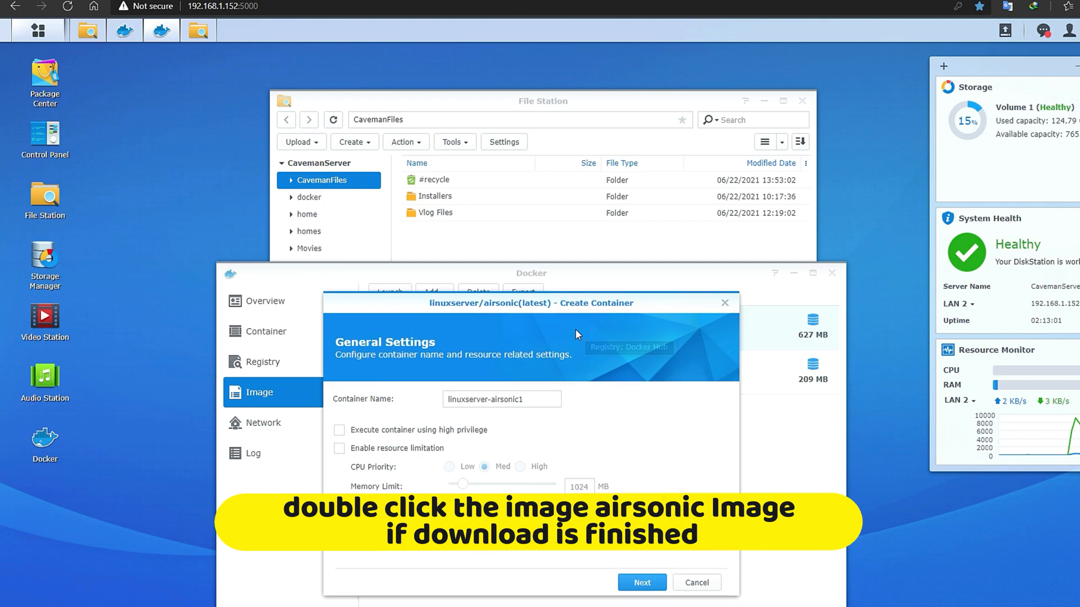
{"action": "left_click_drag", "start_coordinate": [564, 298], "coordinate": [530, 179]}
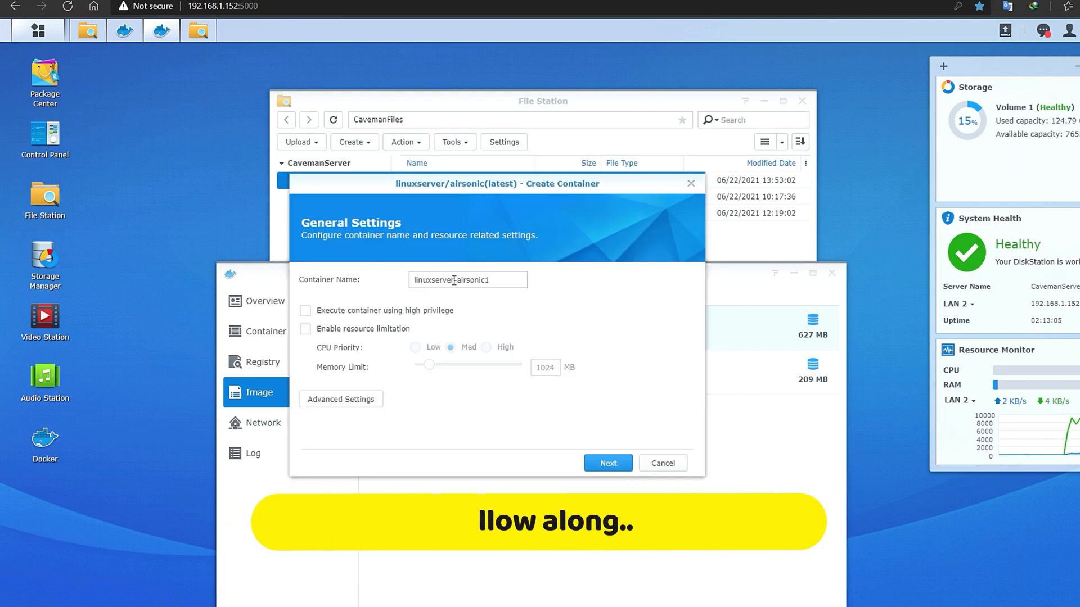
{"action": "left_click", "coordinate": [338, 400]}
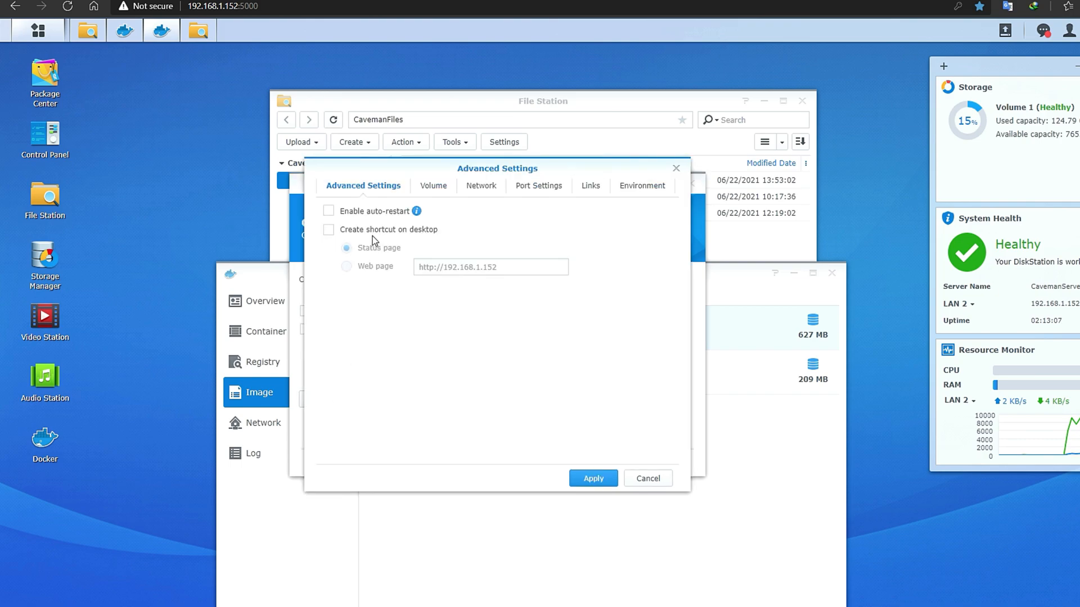
{"action": "left_click", "coordinate": [433, 186]}
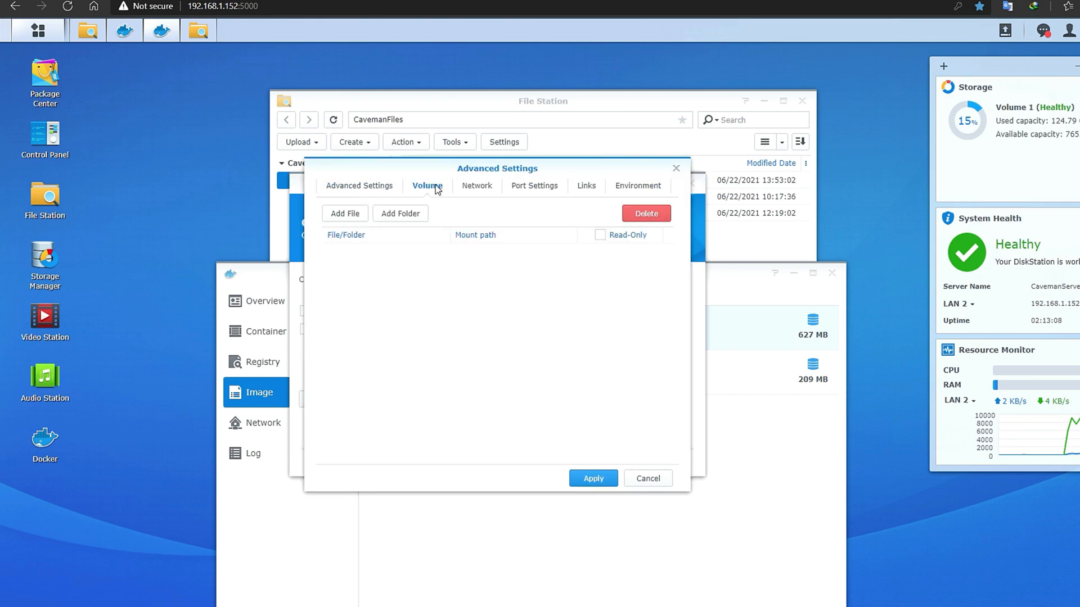
{"action": "left_click", "coordinate": [400, 214]}
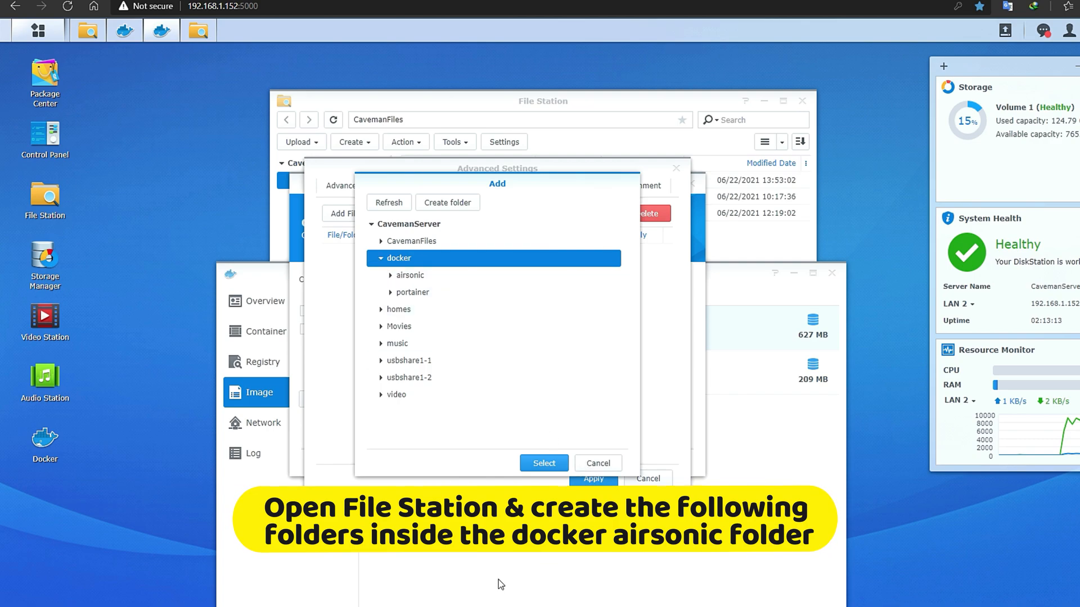
{"action": "key", "text": "alt+Tab"}
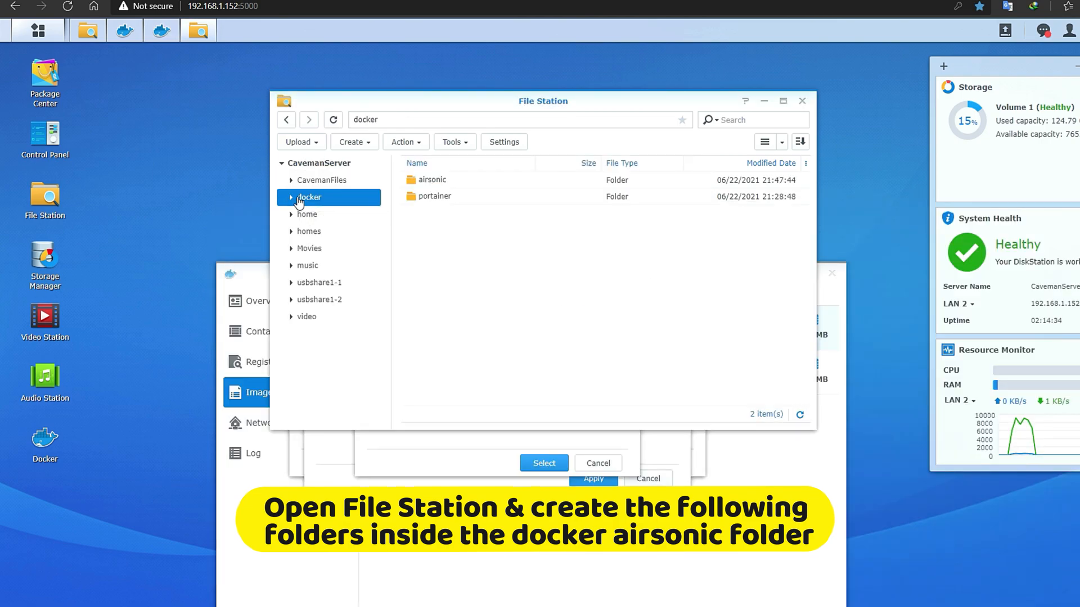
- Create a folder named config inside docker/airsonic in File Station
{"action": "double_click", "coordinate": [424, 183]}
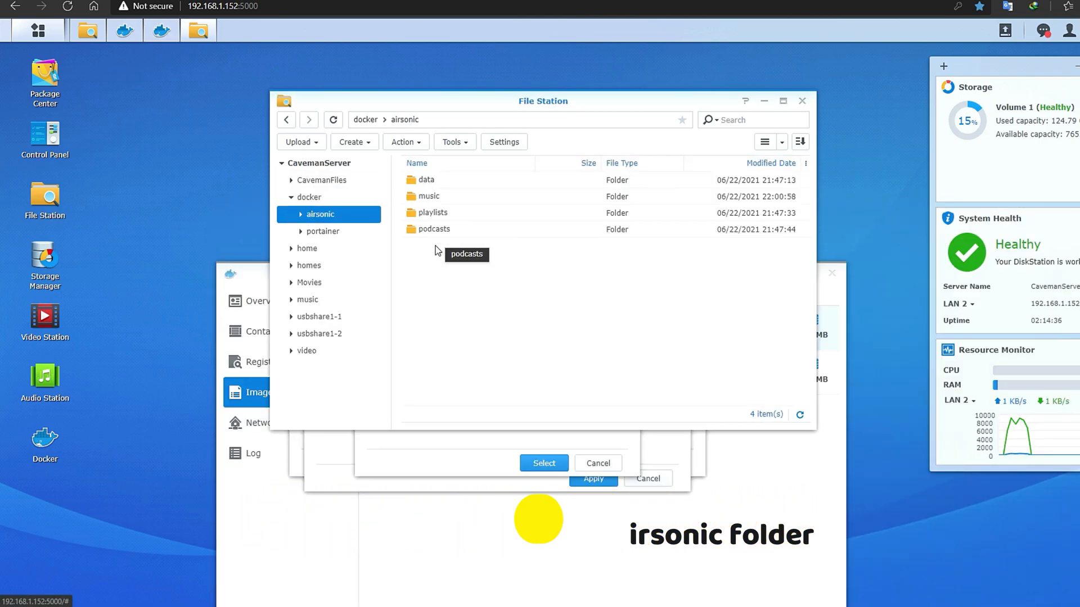
{"action": "double_click", "coordinate": [424, 185]}
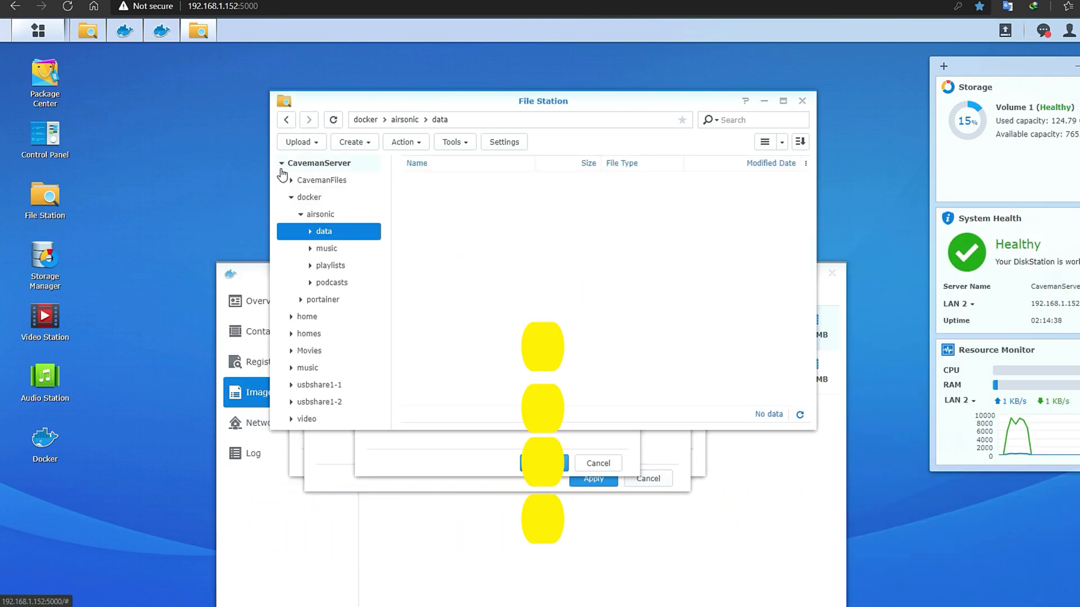
{"action": "left_click", "coordinate": [318, 214]}
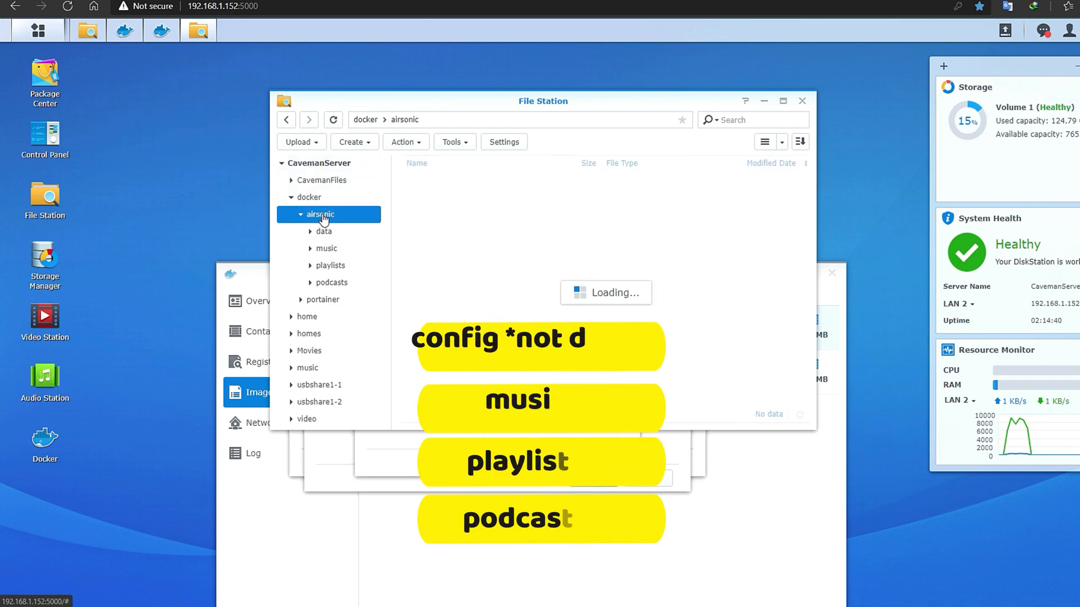
{"action": "right_click", "coordinate": [447, 305]}
{"action": "left_click", "coordinate": [494, 335]}
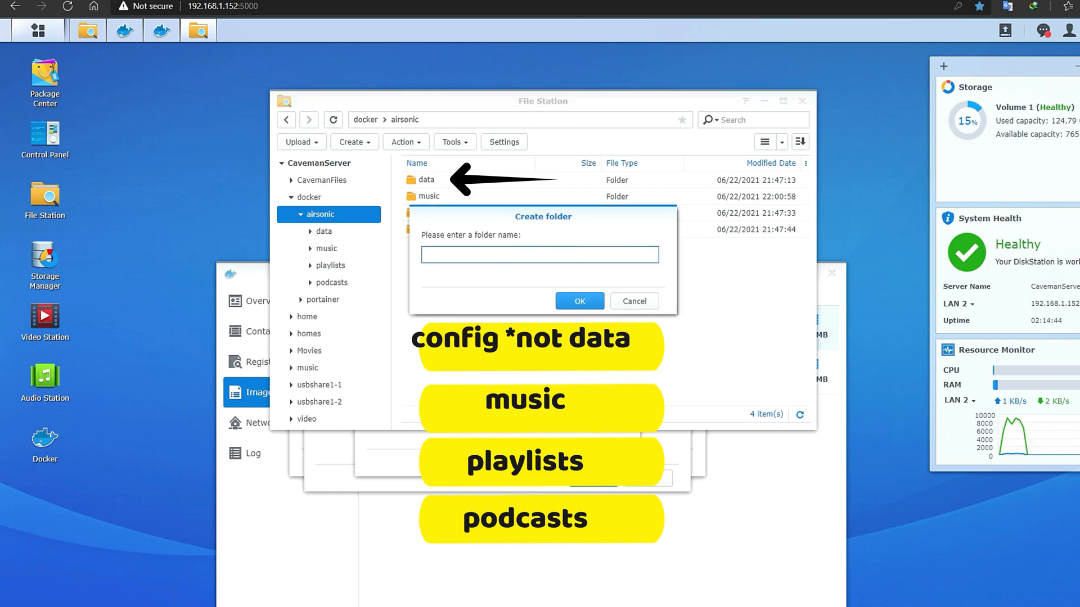
{"action": "type", "text": "config"}
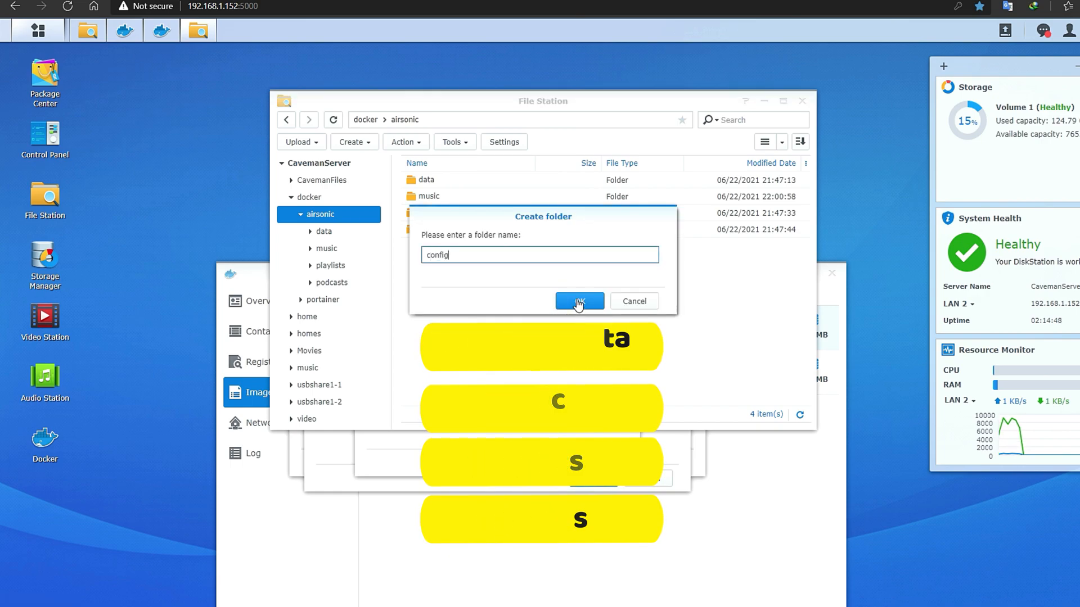
{"action": "left_click", "coordinate": [580, 302]}
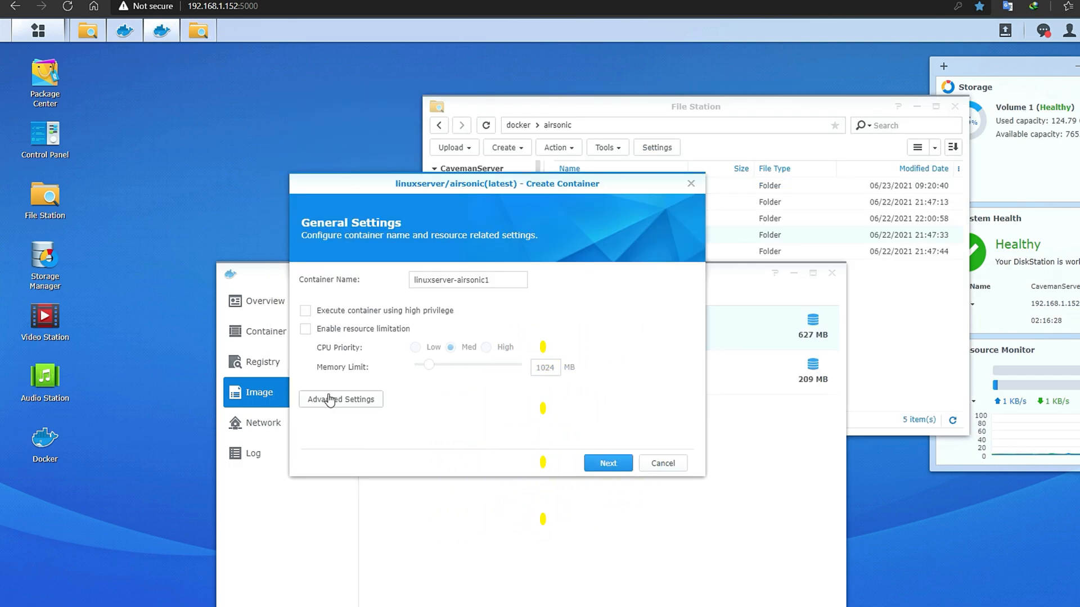
- Enable auto-restart and mount docker/airsonic/config at /config
{"action": "left_click", "coordinate": [342, 400]}
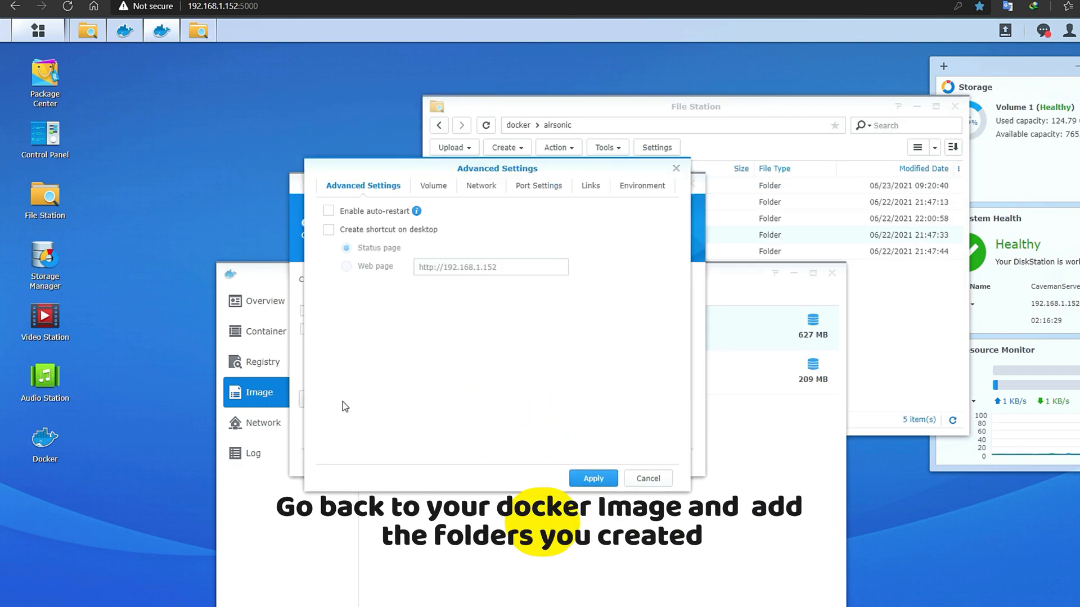
{"action": "left_click", "coordinate": [328, 211]}
{"action": "left_click", "coordinate": [430, 187]}
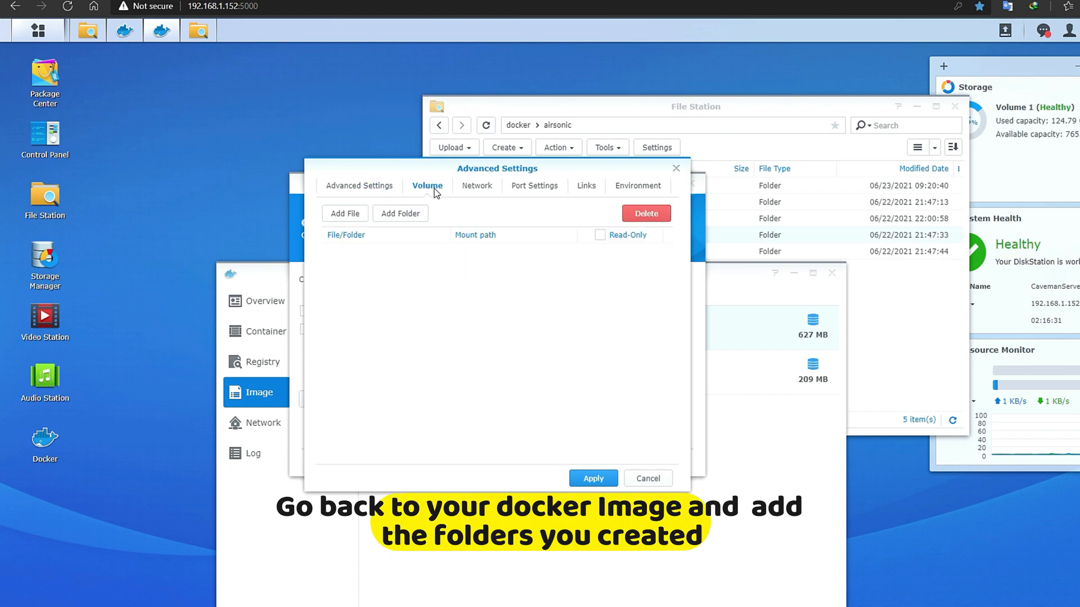
{"action": "left_click", "coordinate": [400, 213]}
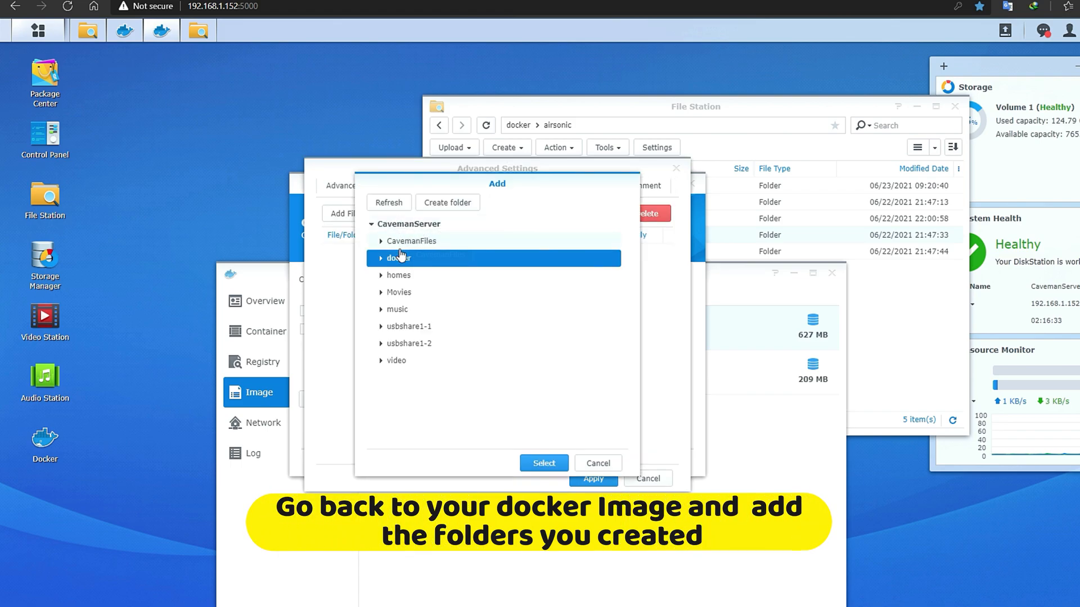
{"action": "left_click", "coordinate": [381, 259]}
{"action": "left_click", "coordinate": [391, 275]}
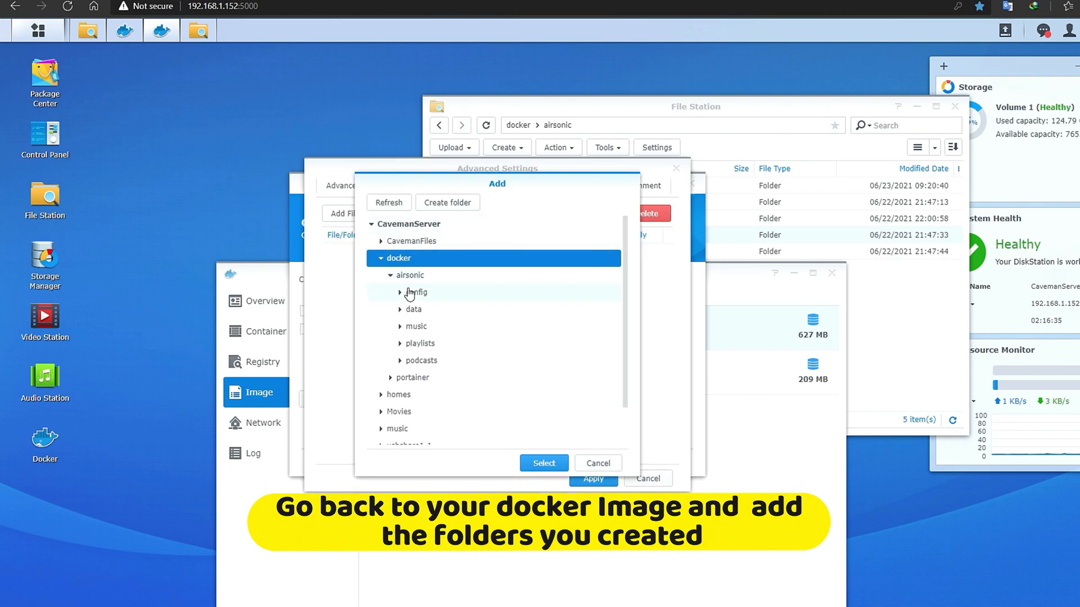
{"action": "left_click", "coordinate": [427, 294]}
{"action": "left_click", "coordinate": [544, 464]}
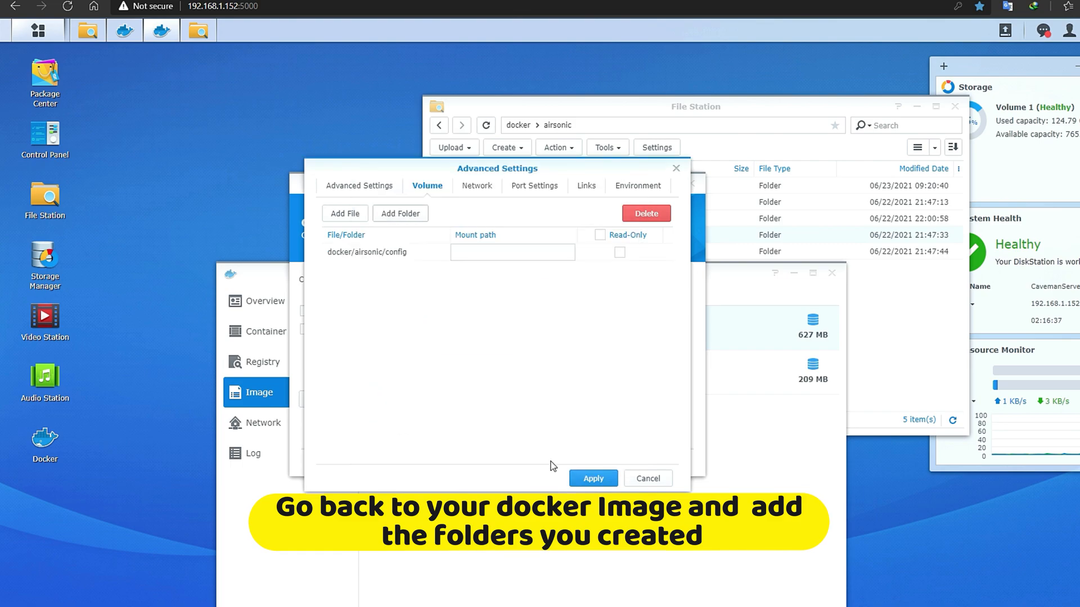
{"action": "type", "text": "/c"}
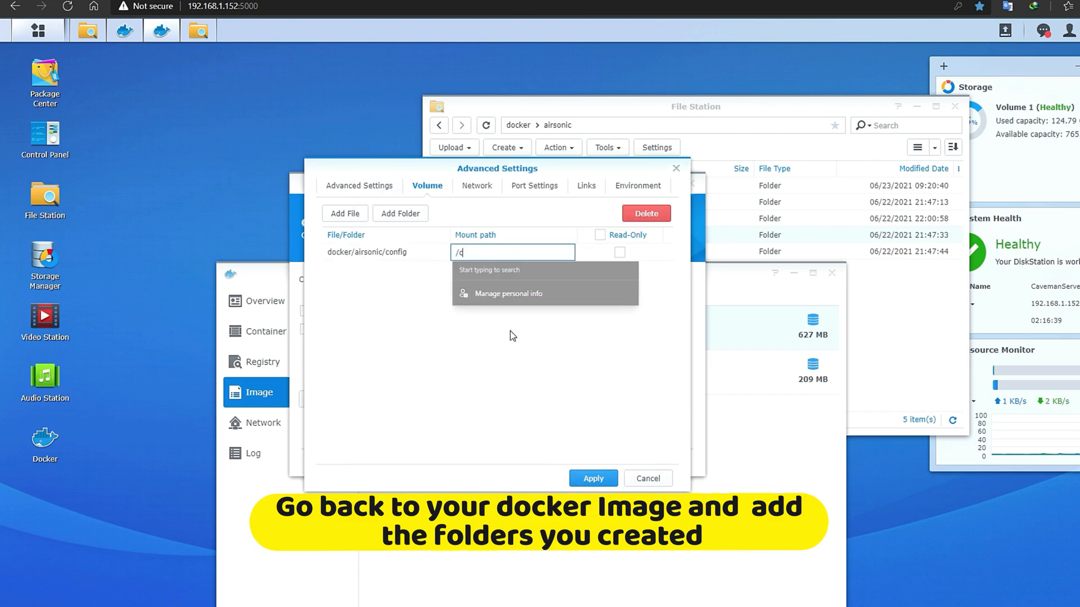
{"action": "type", "text": "onfig"}
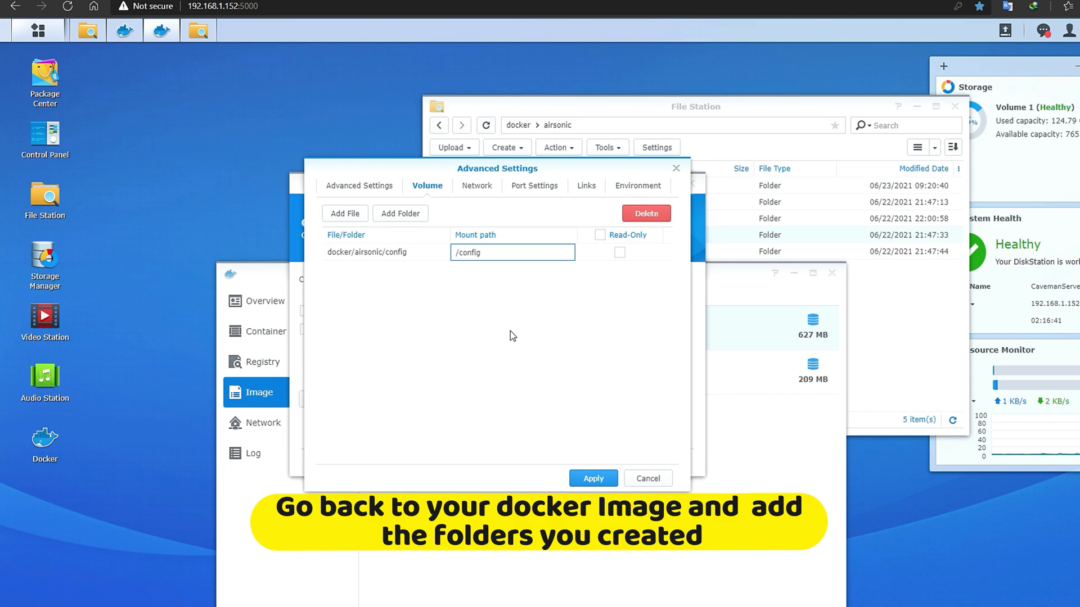
- Mount the music share at /music
{"action": "left_click", "coordinate": [398, 214]}
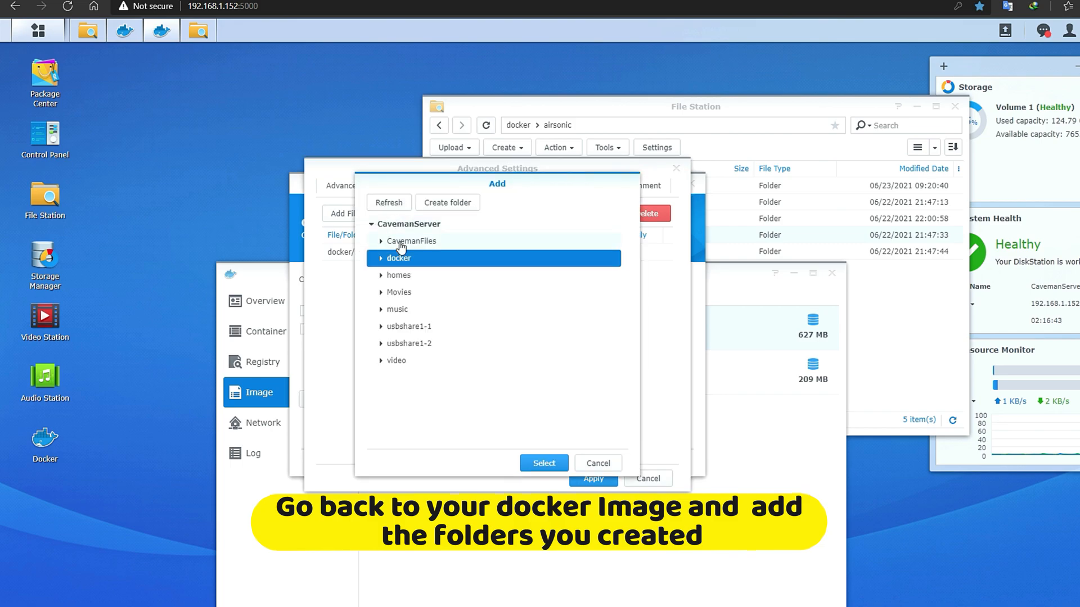
{"action": "left_click", "coordinate": [381, 258]}
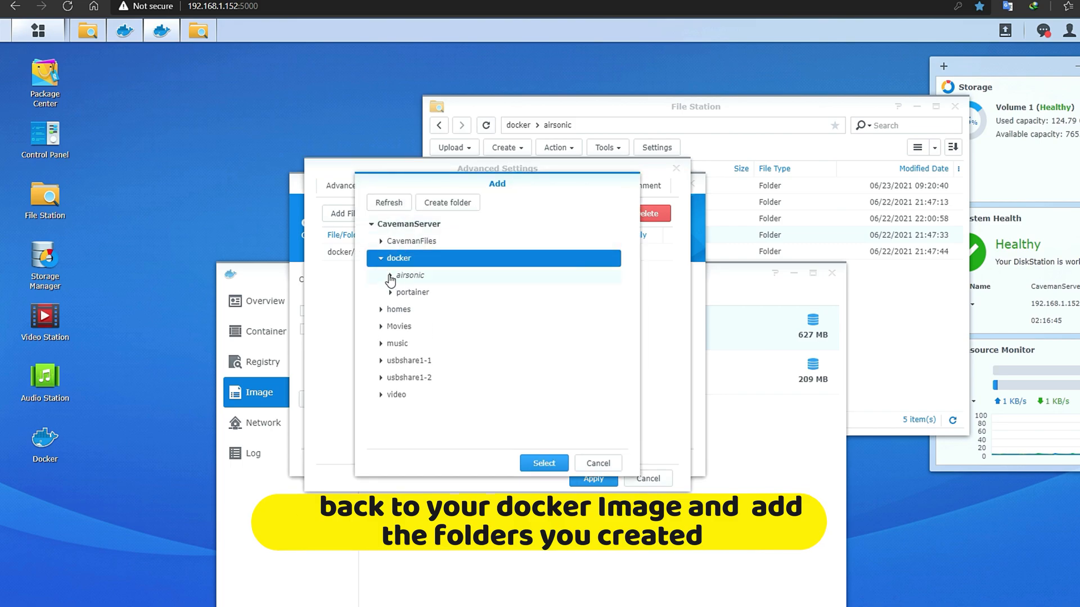
{"action": "left_click", "coordinate": [390, 275]}
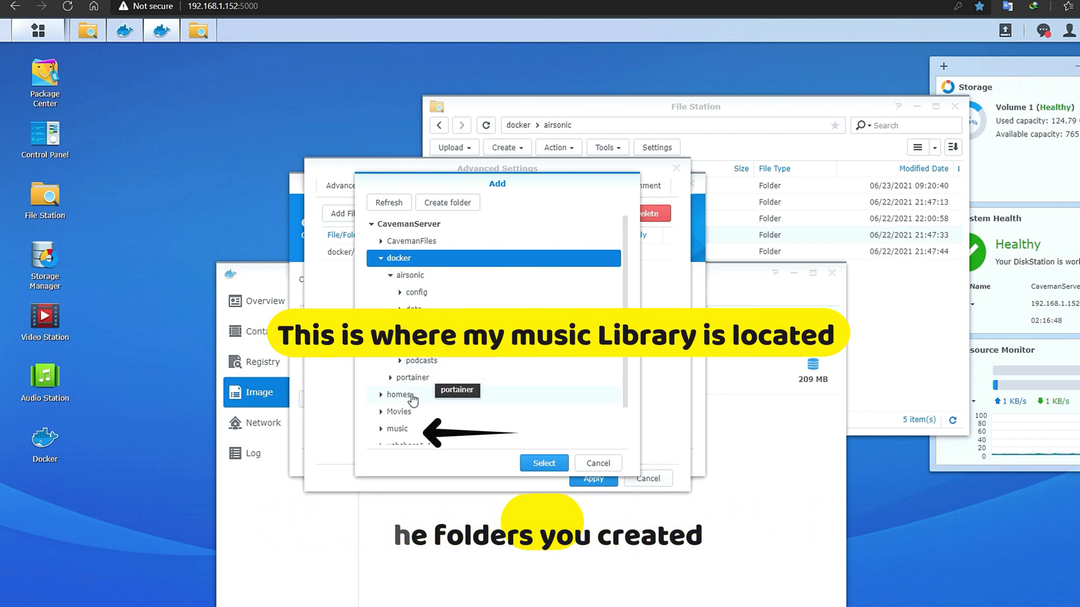
{"action": "left_click", "coordinate": [398, 430]}
{"action": "left_click", "coordinate": [542, 464]}
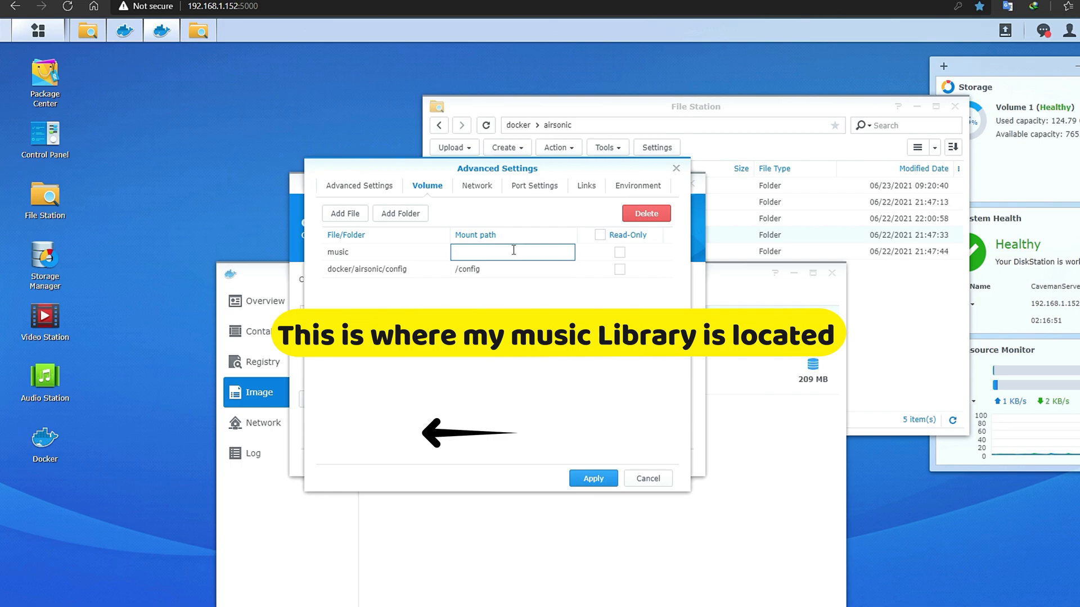
{"action": "type", "text": "/music"}
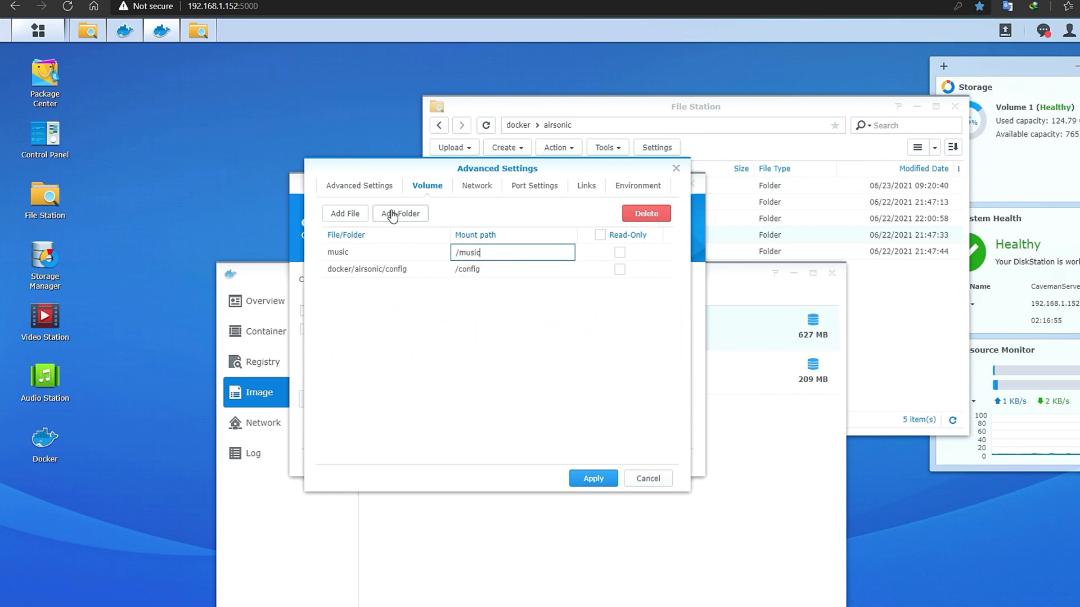
- Mount the playlists and podcasts folders at /playlists and /podcasts
{"action": "left_click", "coordinate": [392, 214]}
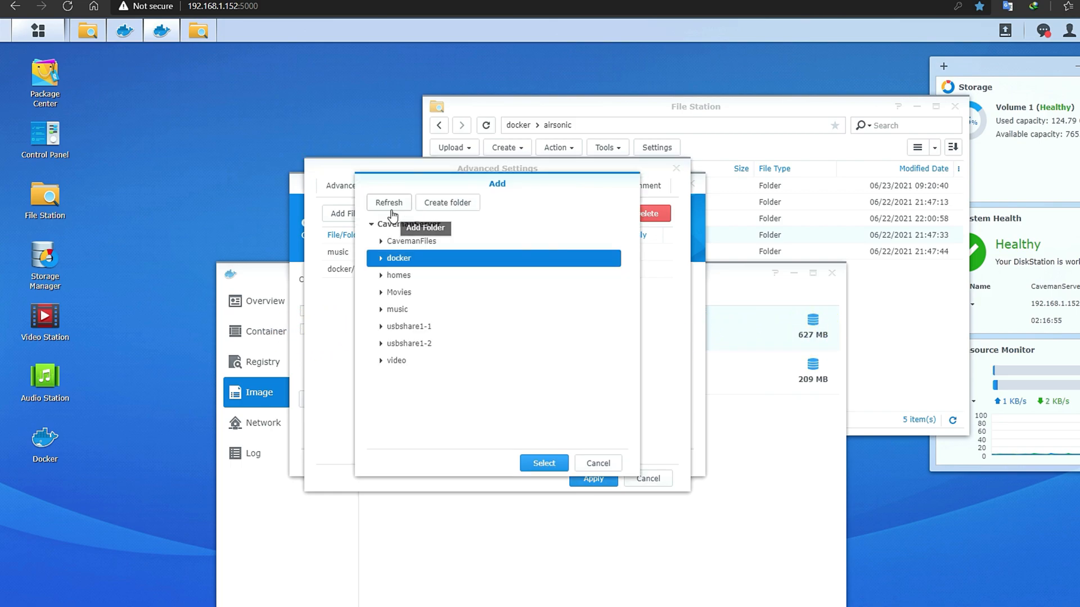
{"action": "left_click", "coordinate": [381, 259]}
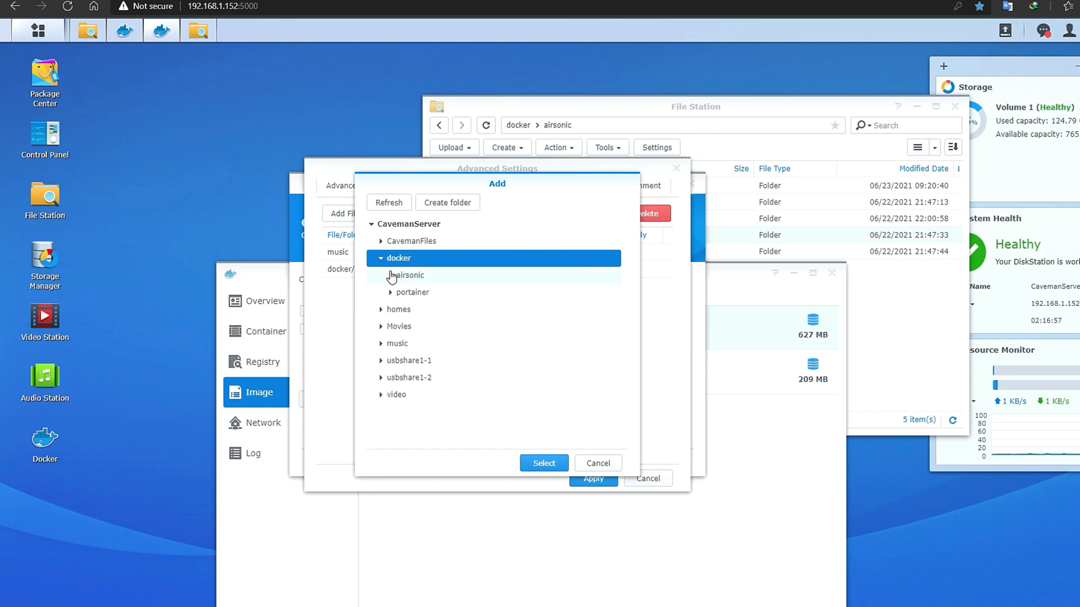
{"action": "left_click", "coordinate": [390, 274]}
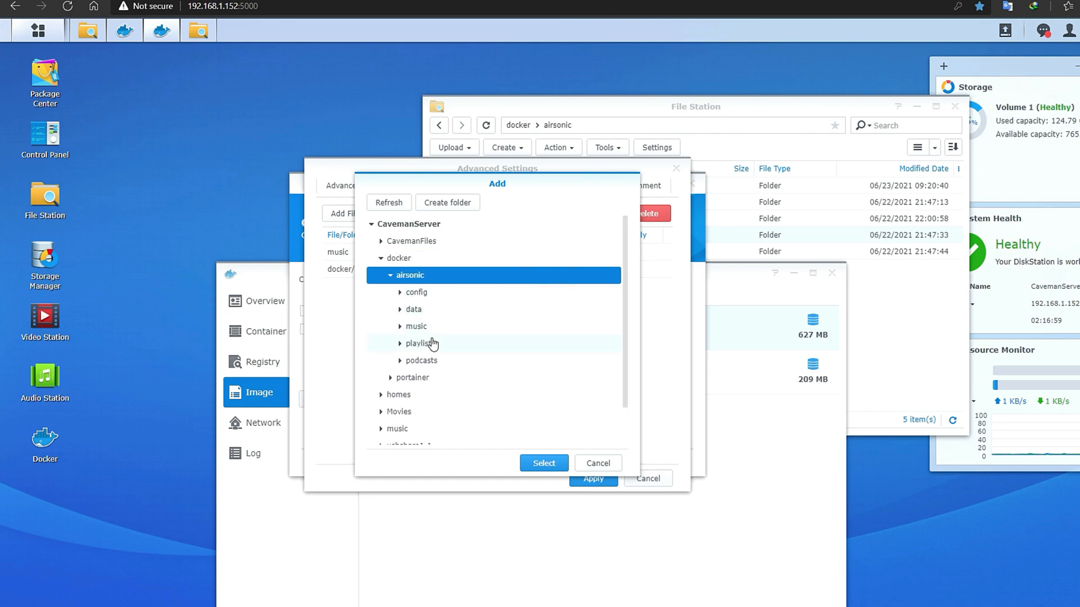
{"action": "left_click", "coordinate": [431, 345]}
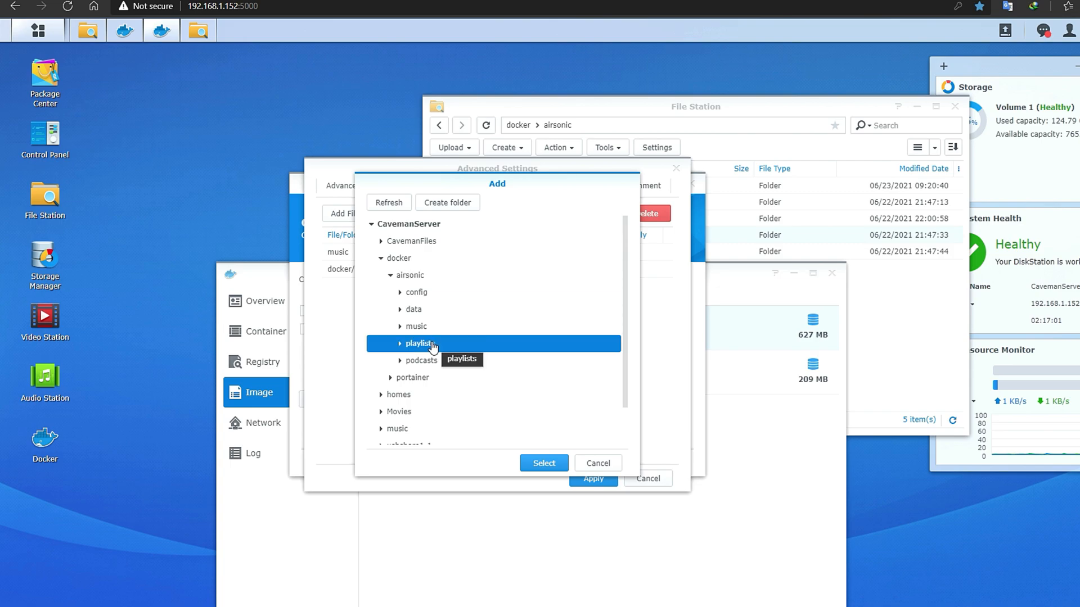
{"action": "left_click", "coordinate": [539, 462]}
{"action": "type", "text": "/playlists"}
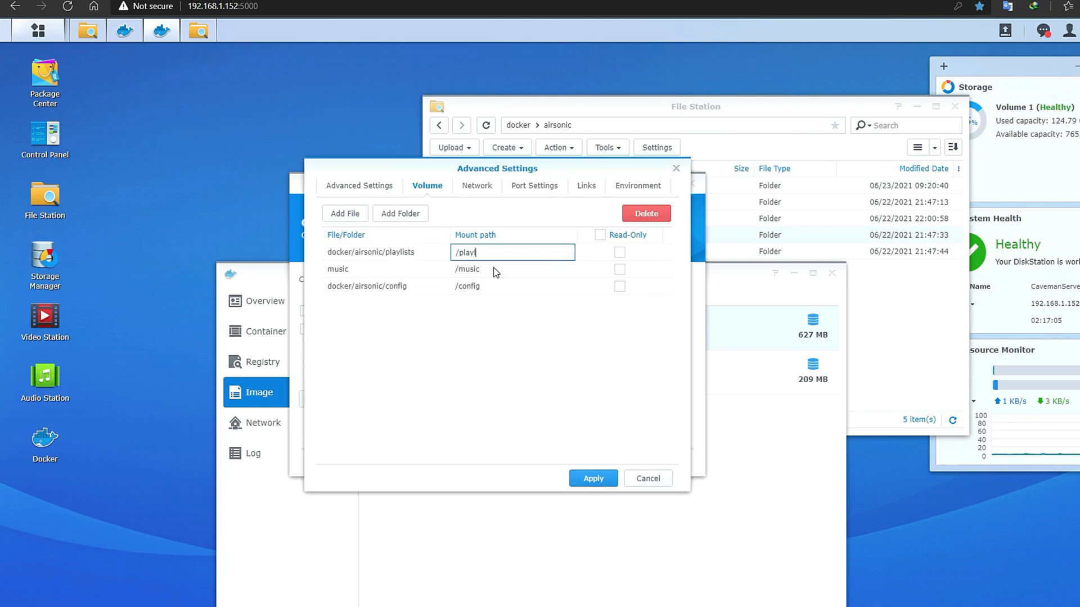
{"action": "left_click", "coordinate": [415, 218]}
{"action": "left_click", "coordinate": [382, 259]}
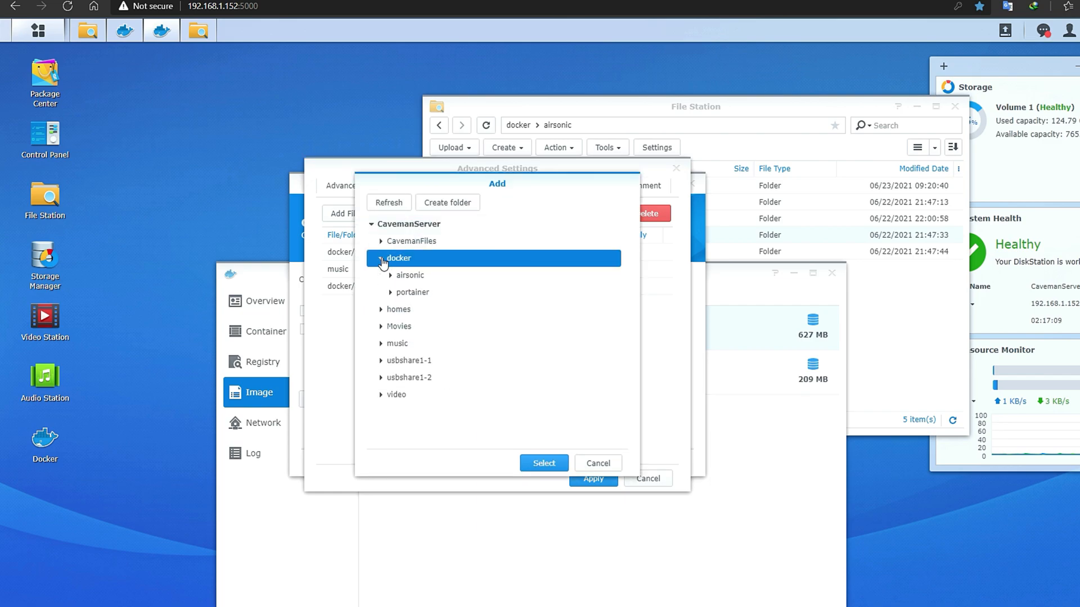
{"action": "left_click", "coordinate": [391, 277]}
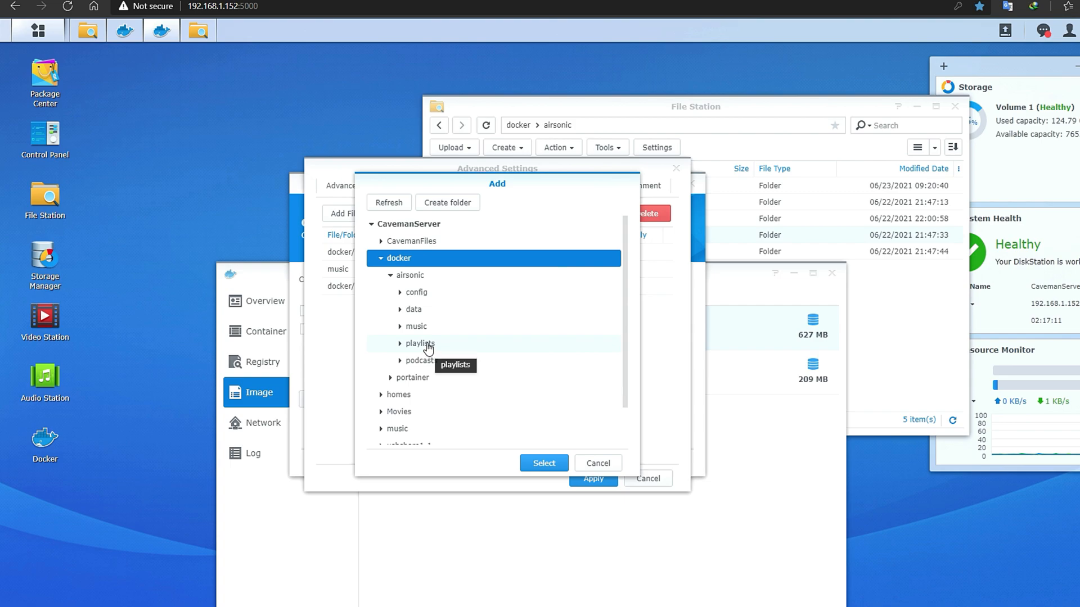
{"action": "left_click", "coordinate": [431, 364]}
{"action": "left_click", "coordinate": [543, 463]}
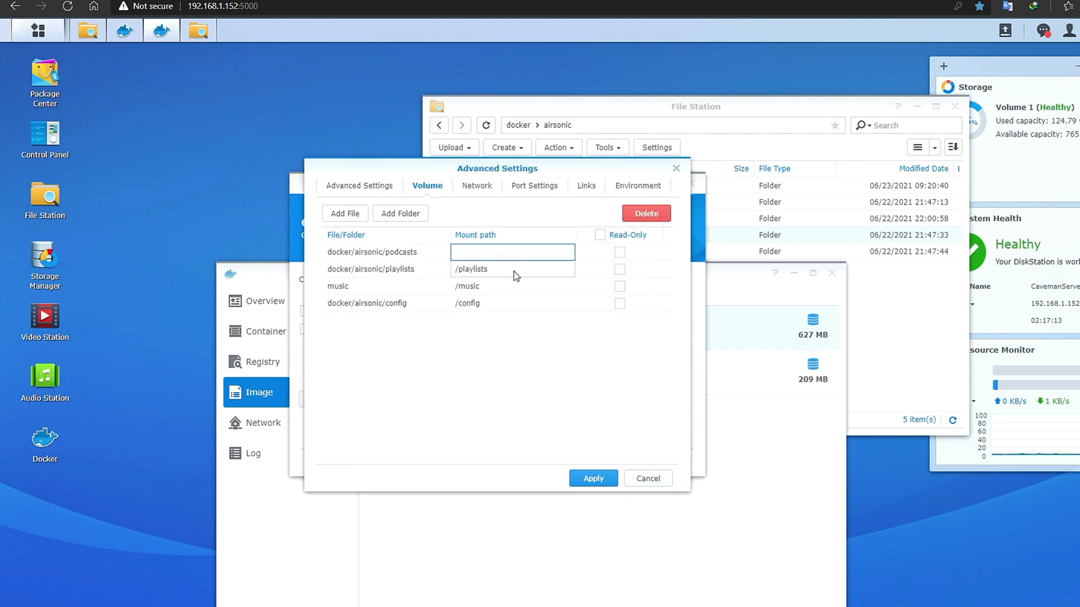
{"action": "type", "text": "/podcasts"}
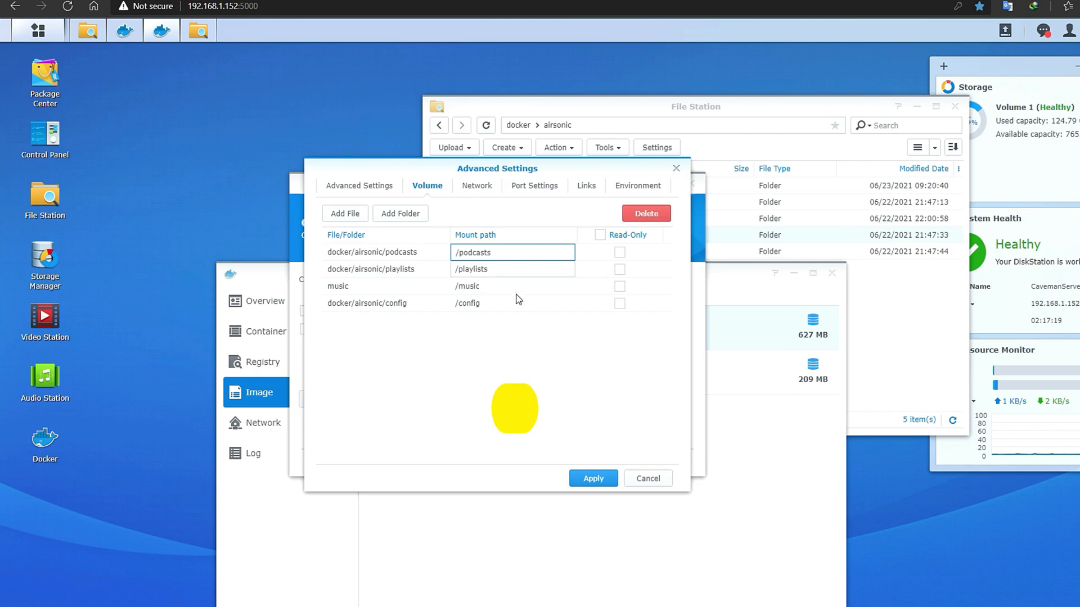
- Keep bridge networking and map local port 4040 to container port 4040/TCP
{"action": "left_click", "coordinate": [483, 188]}
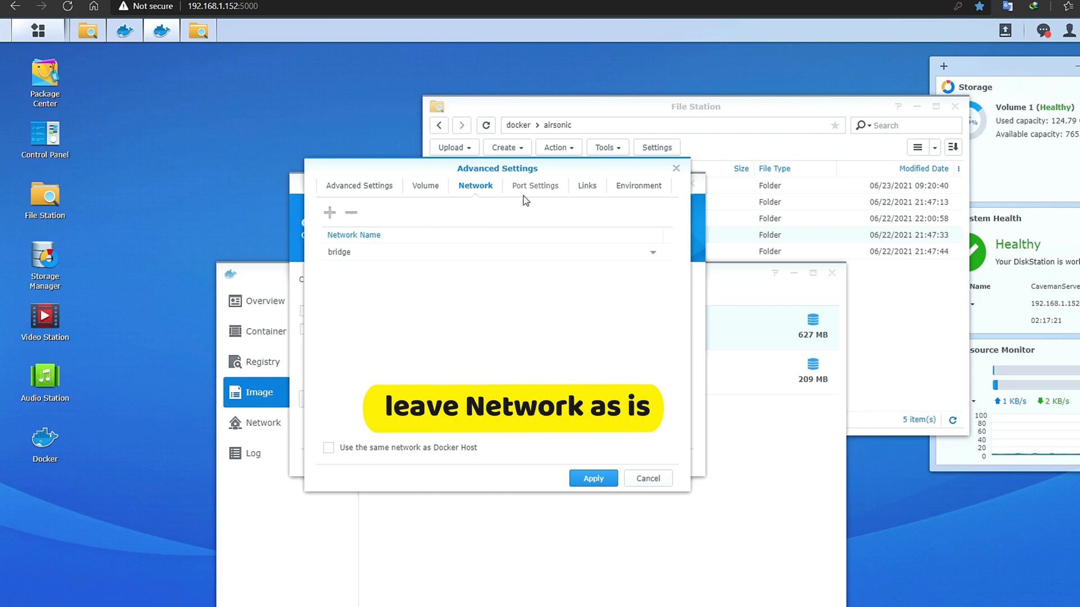
{"action": "left_click", "coordinate": [539, 189]}
{"action": "left_click", "coordinate": [374, 252]}
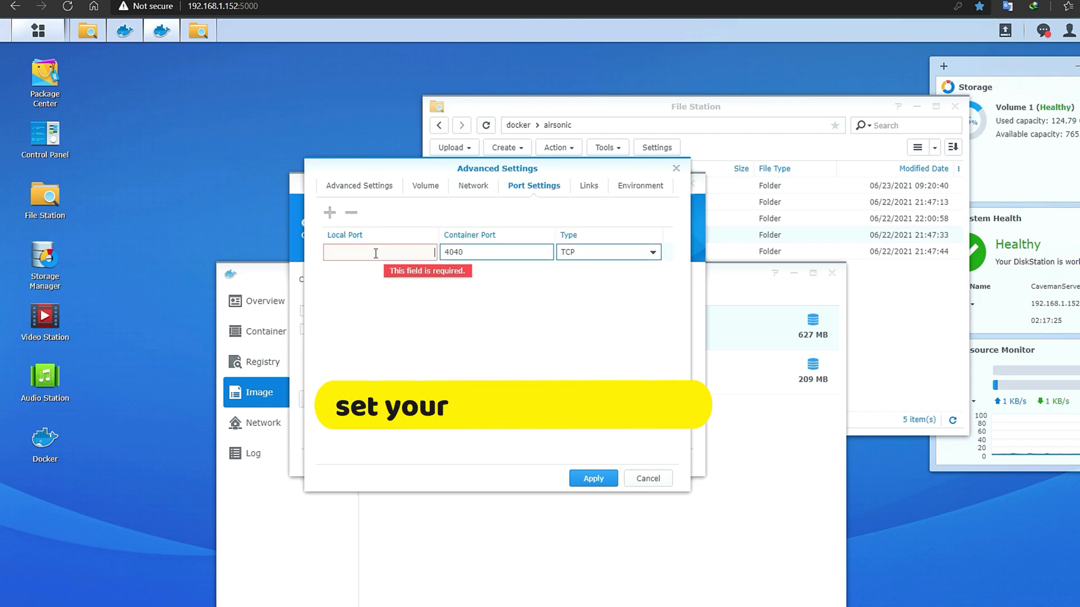
{"action": "type", "text": "4040"}
{"action": "left_click", "coordinate": [470, 333]}
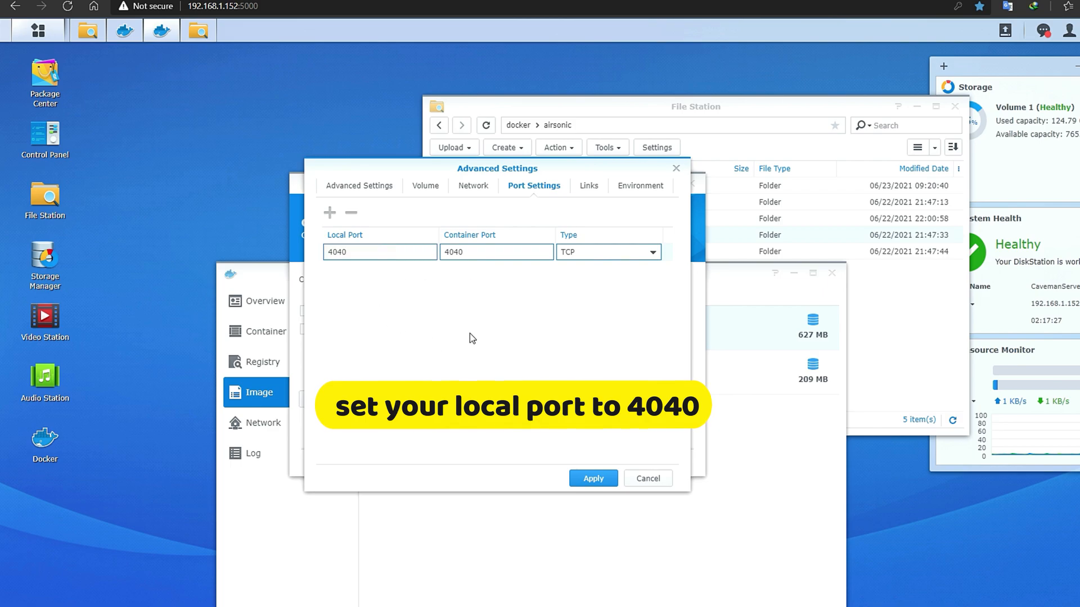
{"action": "left_click", "coordinate": [588, 188]}
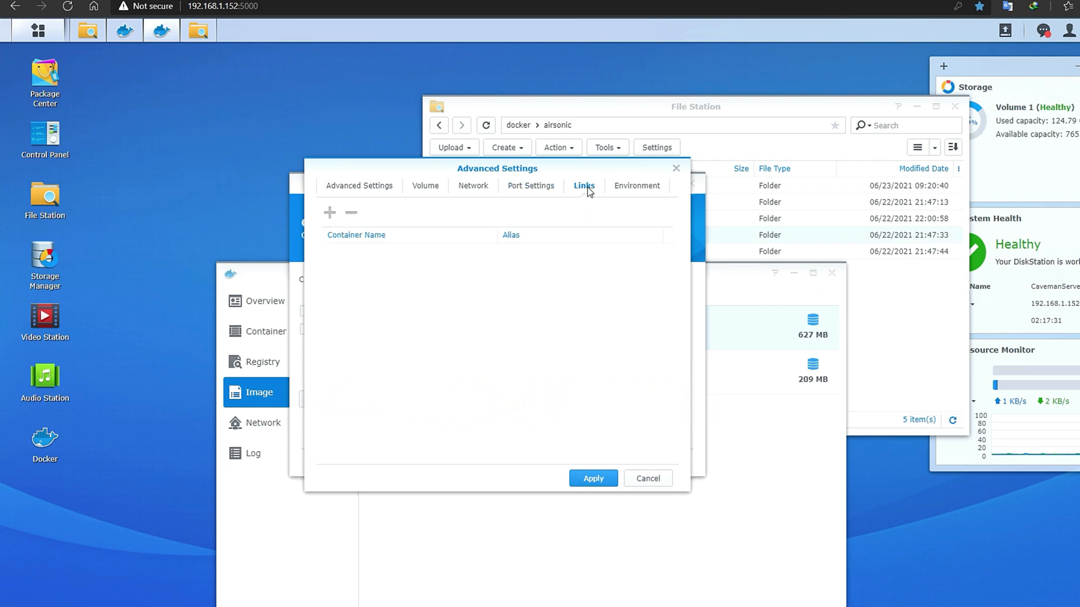
{"action": "left_click", "coordinate": [636, 187]}
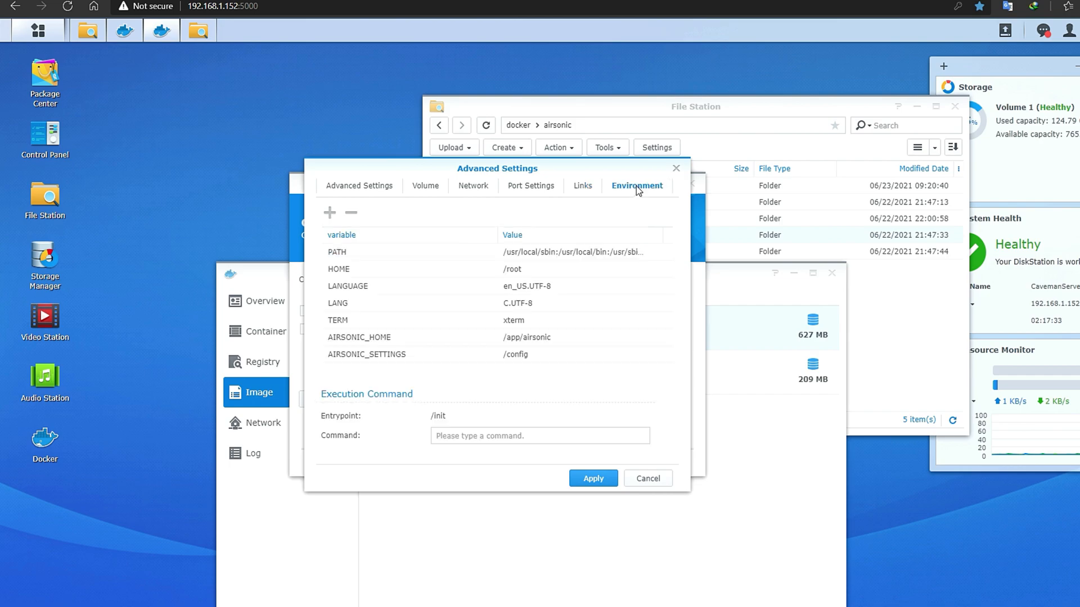
- Add a TZ environment variable set to Asia/Manila, plus another blank variable row
{"action": "left_click", "coordinate": [329, 214]}
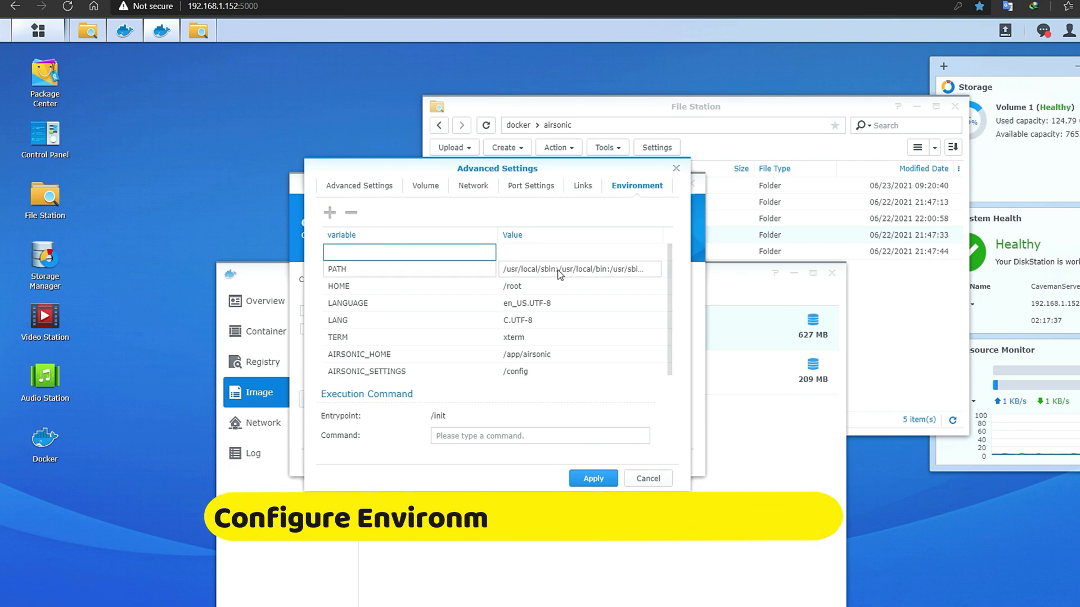
{"action": "type", "text": "T"}
{"action": "type", "text": "Z"}
{"action": "left_click", "coordinate": [514, 251]}
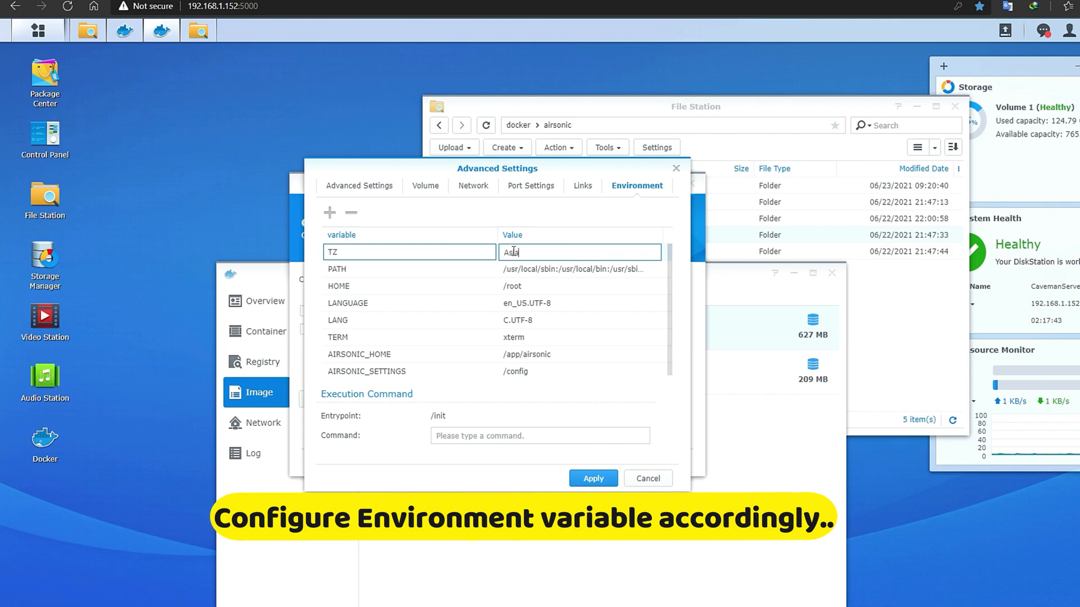
{"action": "type", "text": "Asia"}
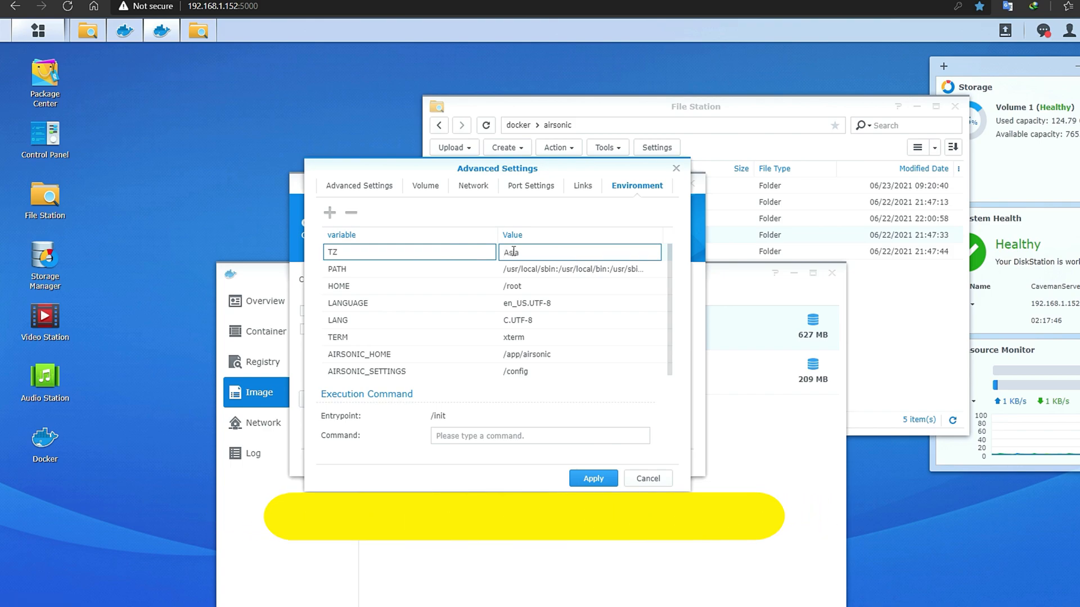
{"action": "type", "text": "/Manil"}
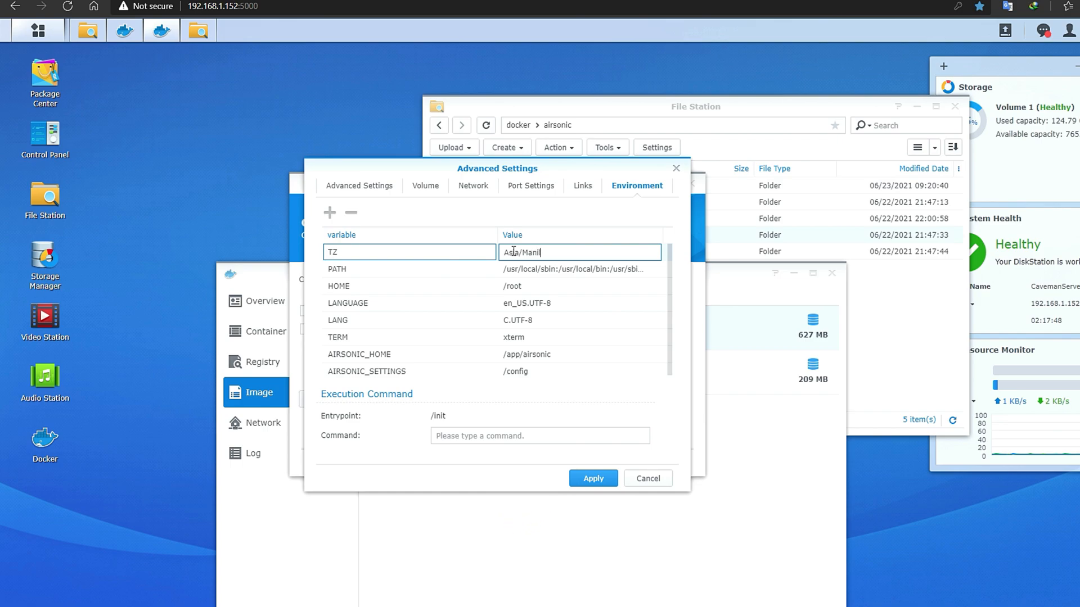
{"action": "left_click", "coordinate": [330, 214]}
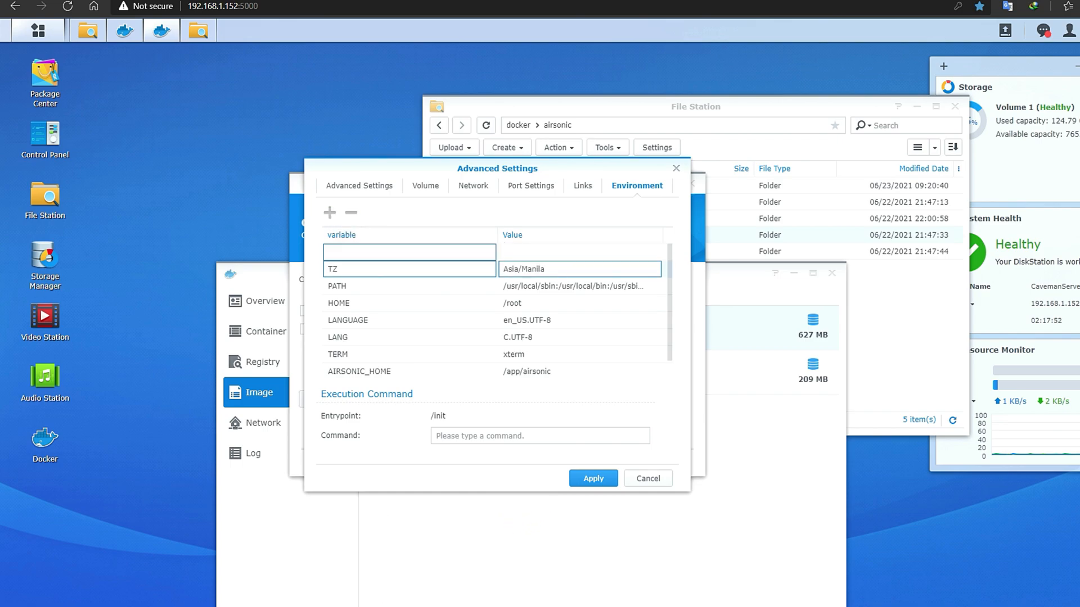
{"action": "key", "text": "alt+Tab"}
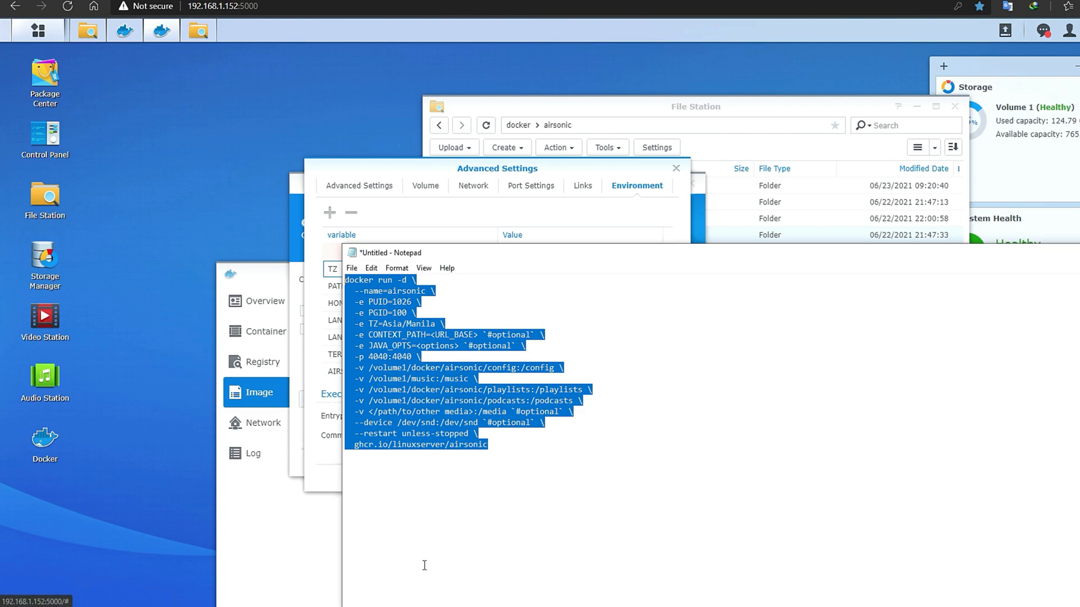
{"action": "left_click", "coordinate": [400, 165]}
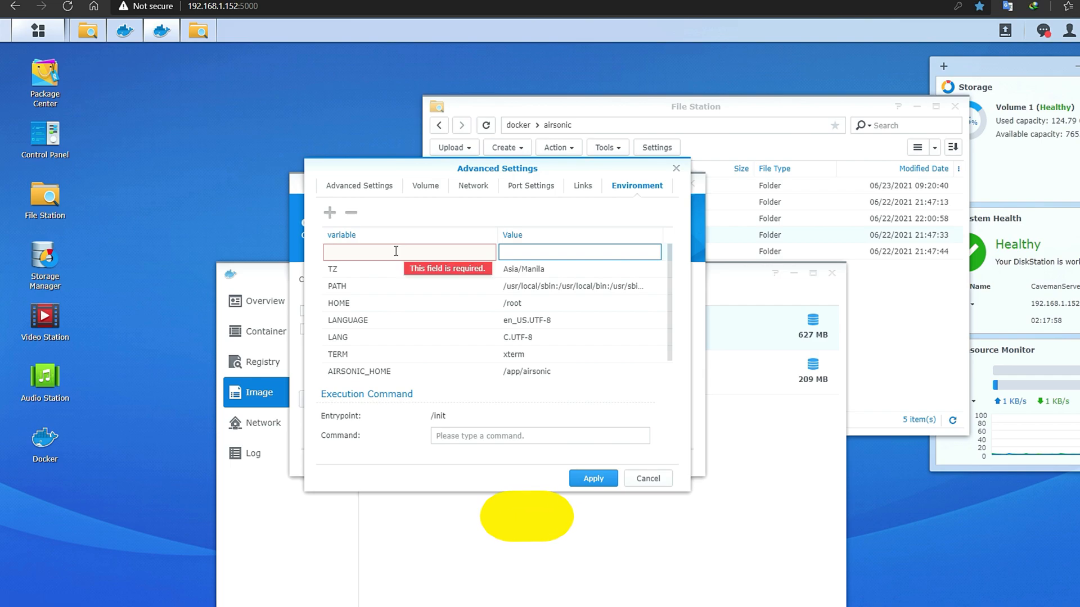
- Name the new variable PUID, then run id in PuTTY to find uid 1026 and gid 100
{"action": "type", "text": "PUID"}
{"action": "left_click", "coordinate": [534, 249]}
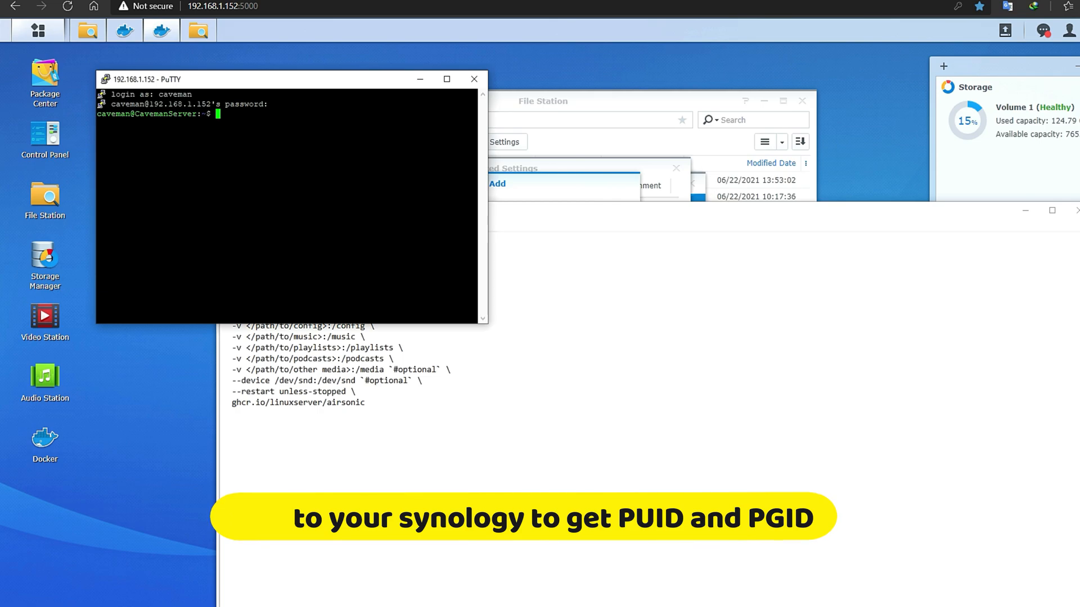
{"action": "type", "text": "id"}
{"action": "key", "text": "Return"}
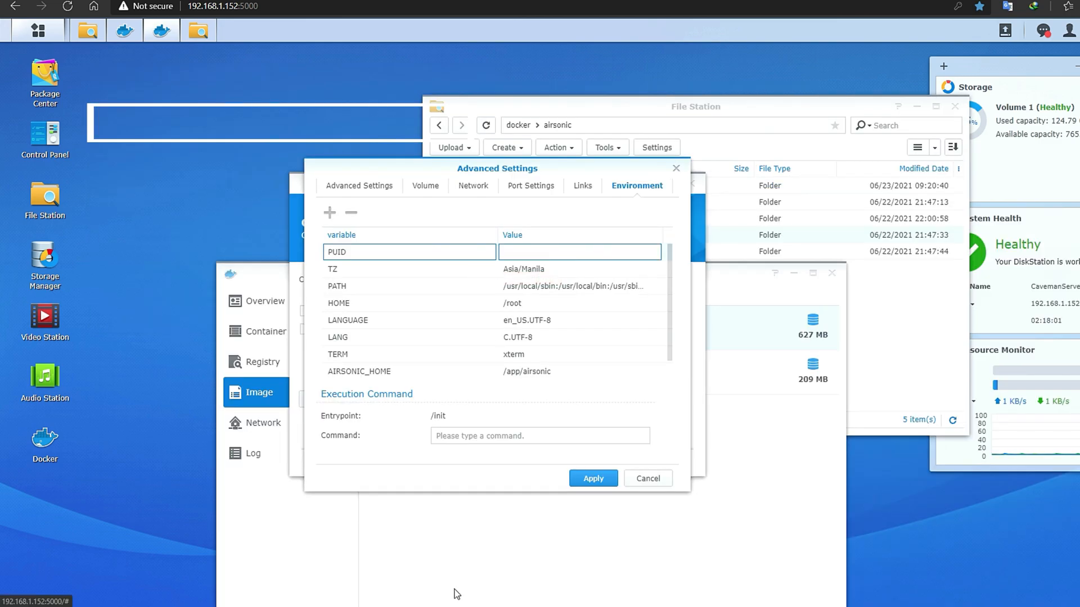
- Set the PUID value to 1026 from the id output
{"action": "key", "text": "alt+Tab"}
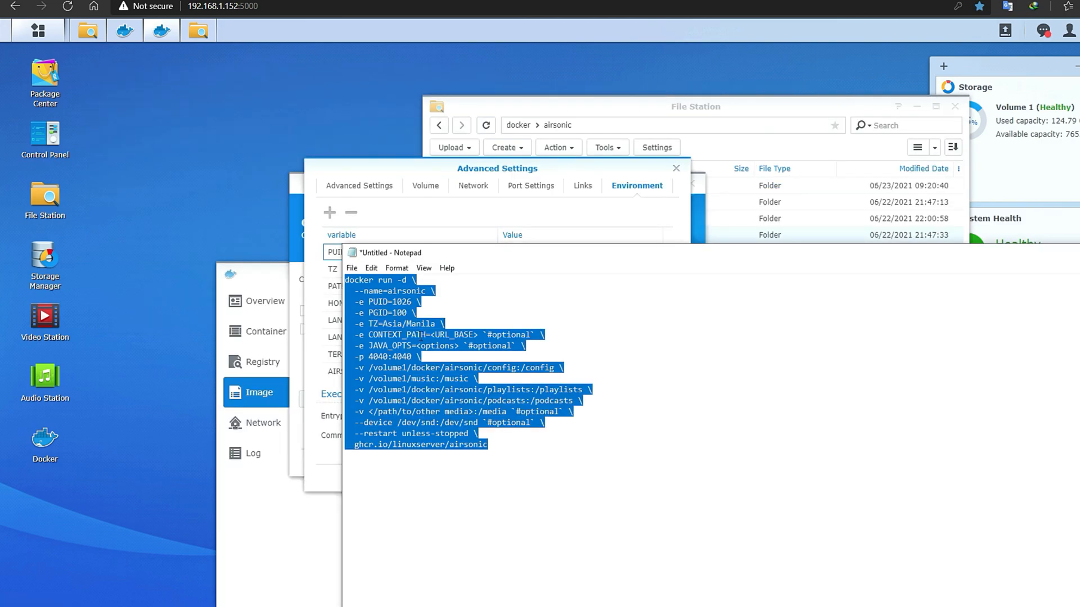
{"action": "left_click", "coordinate": [414, 166]}
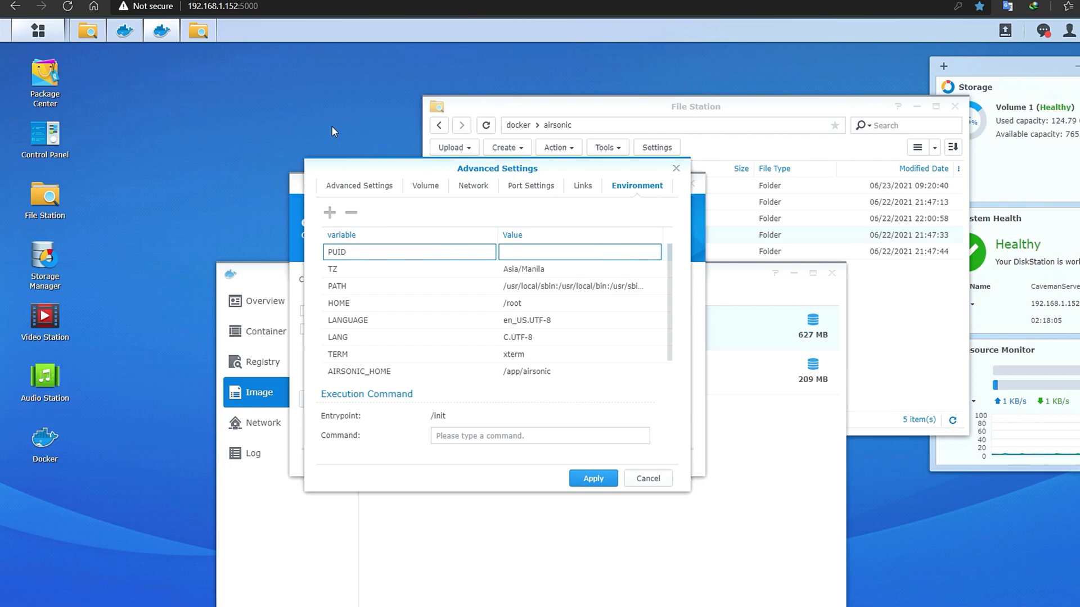
{"action": "mouse_move", "coordinate": [334, 605]}
{"action": "left_click", "coordinate": [365, 568]}
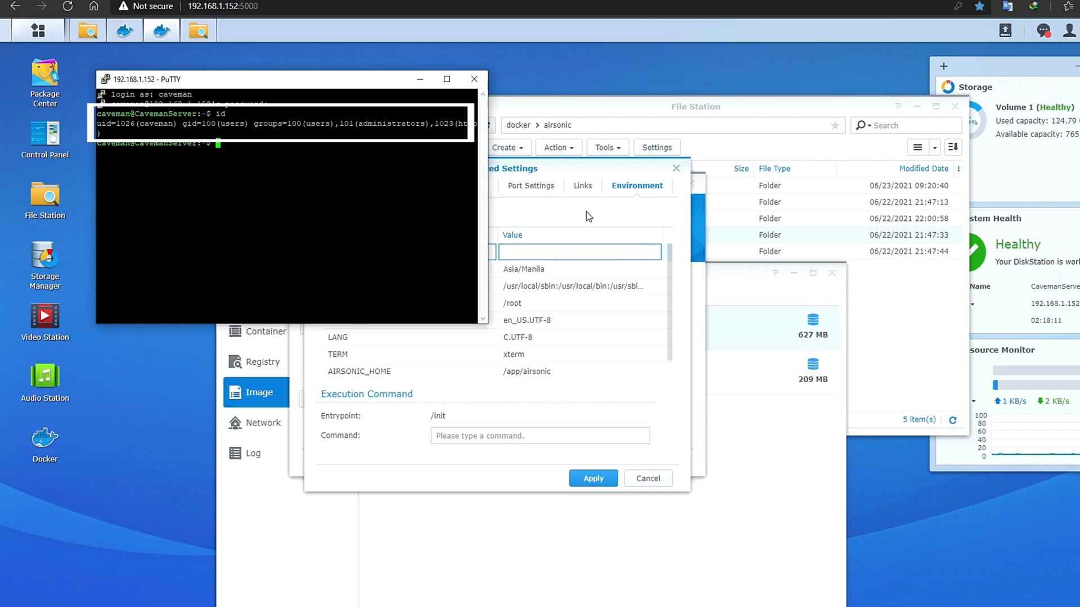
{"action": "left_click", "coordinate": [561, 251]}
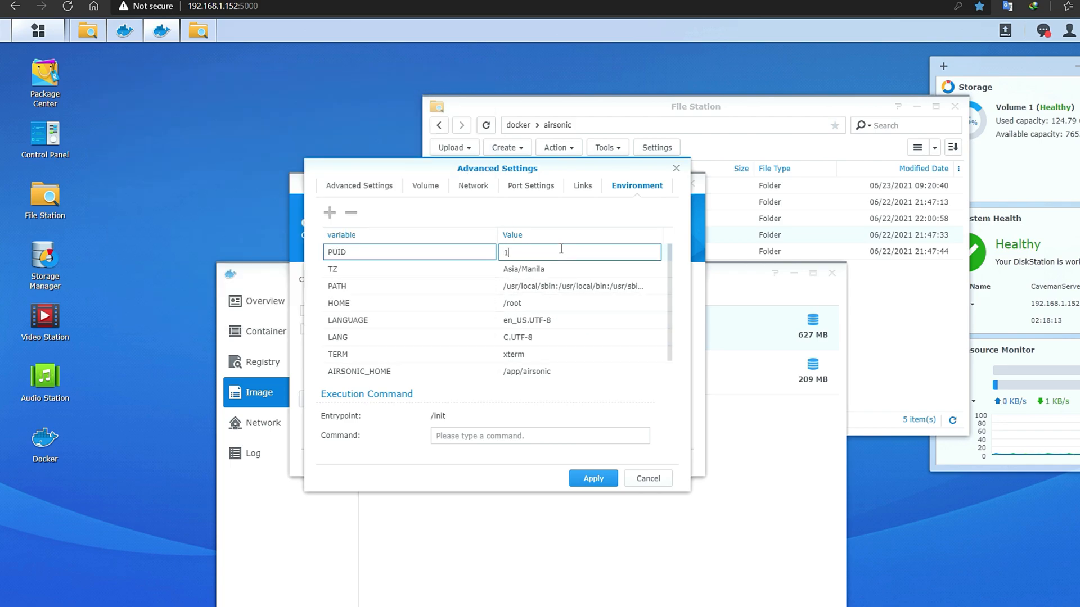
- Add a PGID variable with value 100, taken from the id output's gid
{"action": "left_click", "coordinate": [327, 213]}
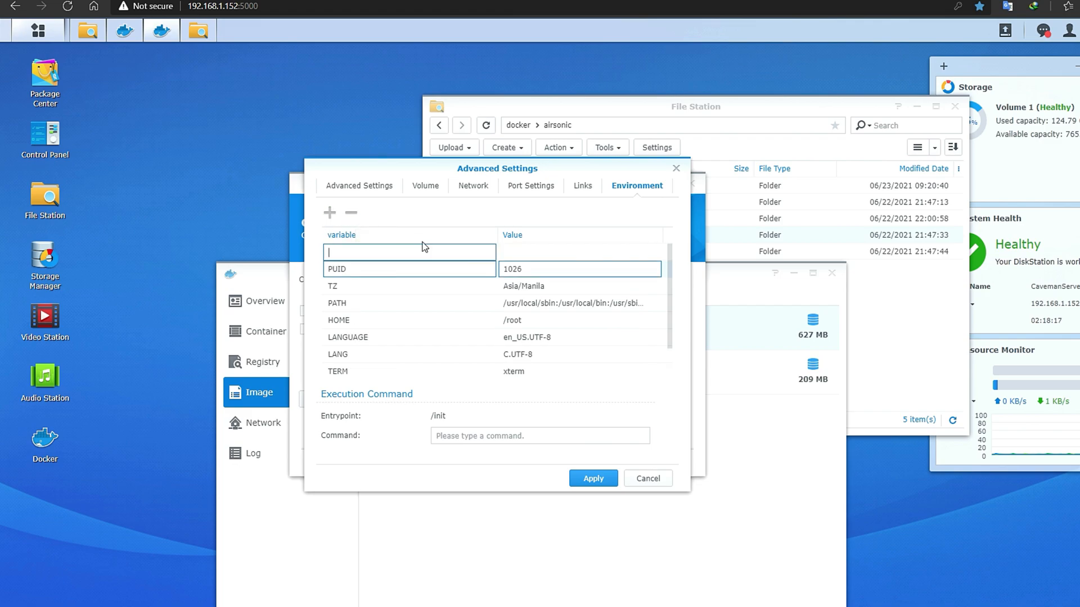
{"action": "left_click", "coordinate": [516, 252]}
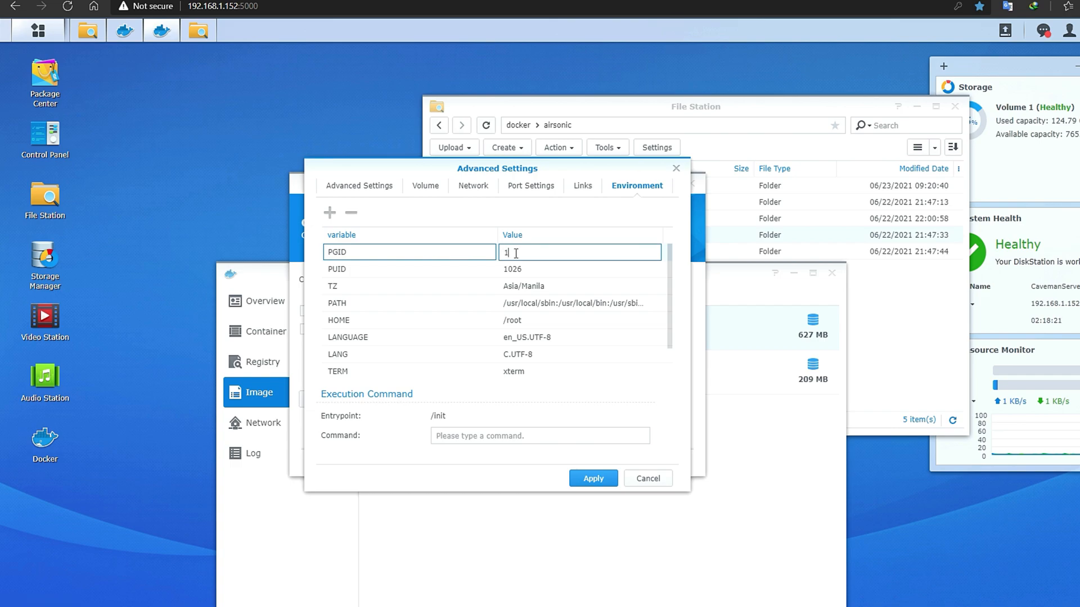
{"action": "mouse_move", "coordinate": [335, 606]}
{"action": "left_click", "coordinate": [391, 577]}
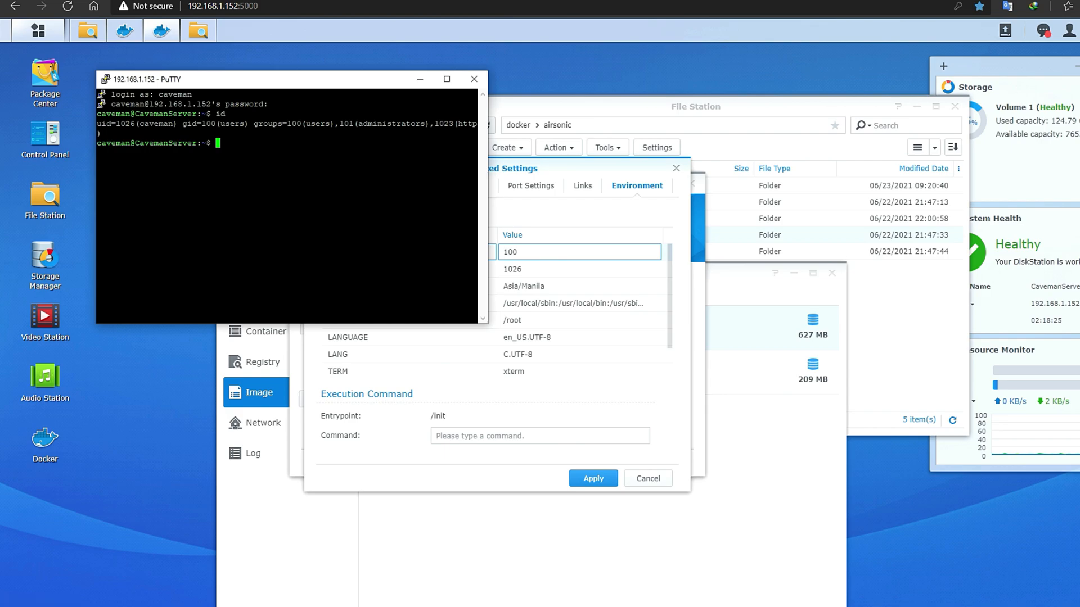
{"action": "left_click_drag", "start_coordinate": [216, 124], "coordinate": [195, 124]}
{"action": "left_click", "coordinate": [574, 169]}
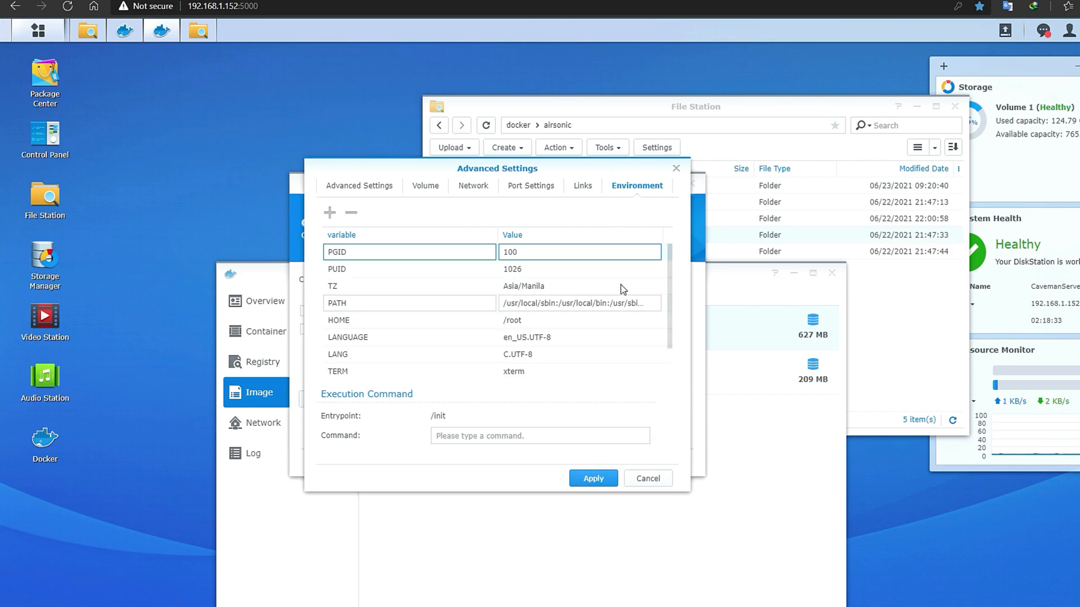
{"action": "left_click", "coordinate": [381, 187]}
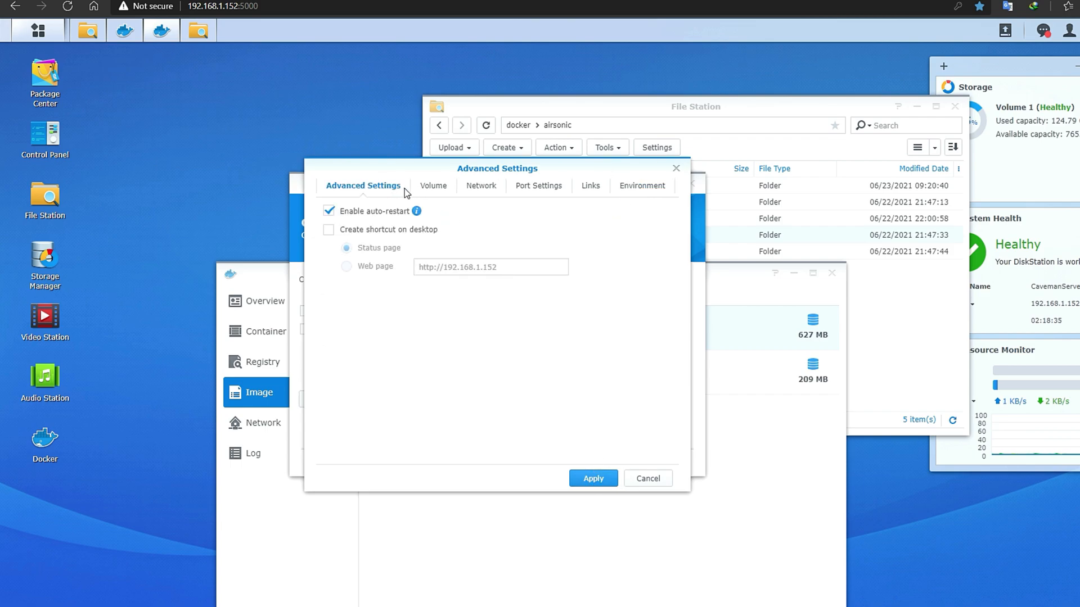
{"action": "left_click", "coordinate": [434, 187]}
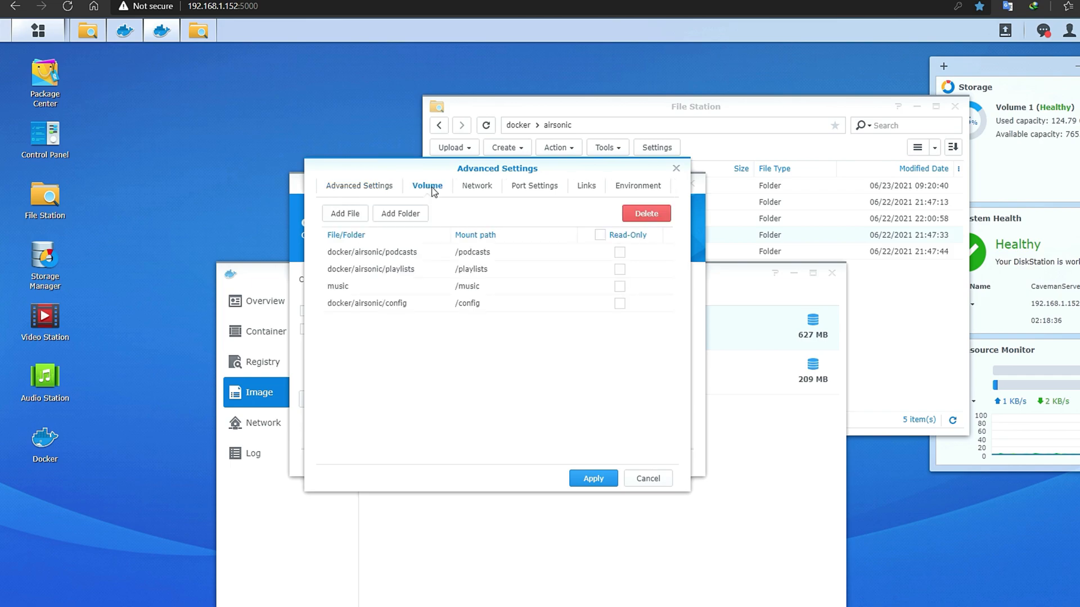
- Review the container's network, port and links settings, then apply the advanced settings
{"action": "left_click", "coordinate": [471, 186]}
{"action": "left_click", "coordinate": [535, 188]}
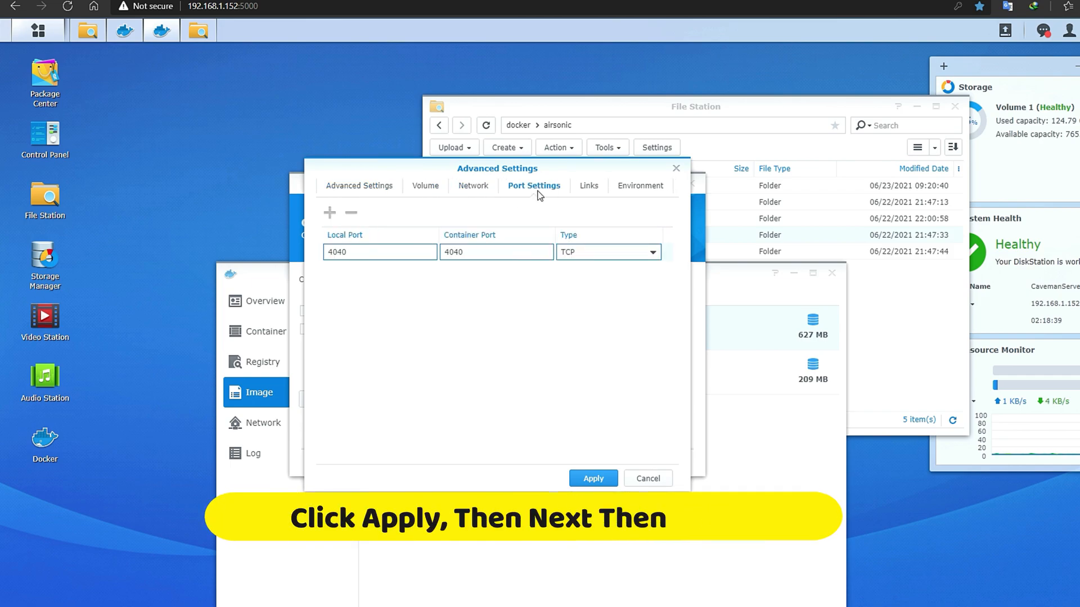
{"action": "left_click", "coordinate": [594, 190]}
{"action": "left_click", "coordinate": [630, 190]}
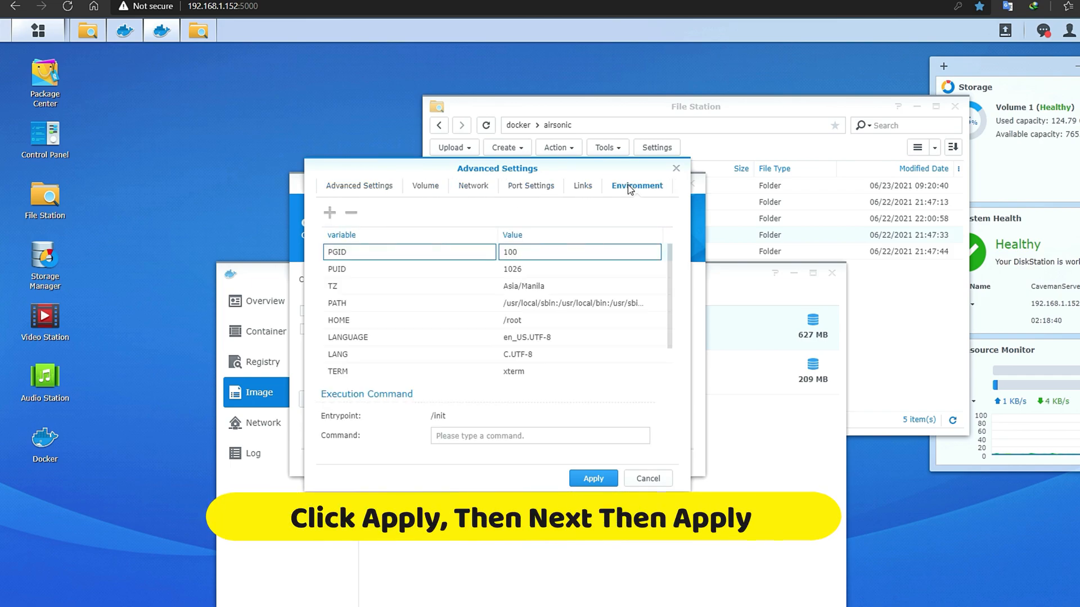
{"action": "left_click", "coordinate": [593, 478]}
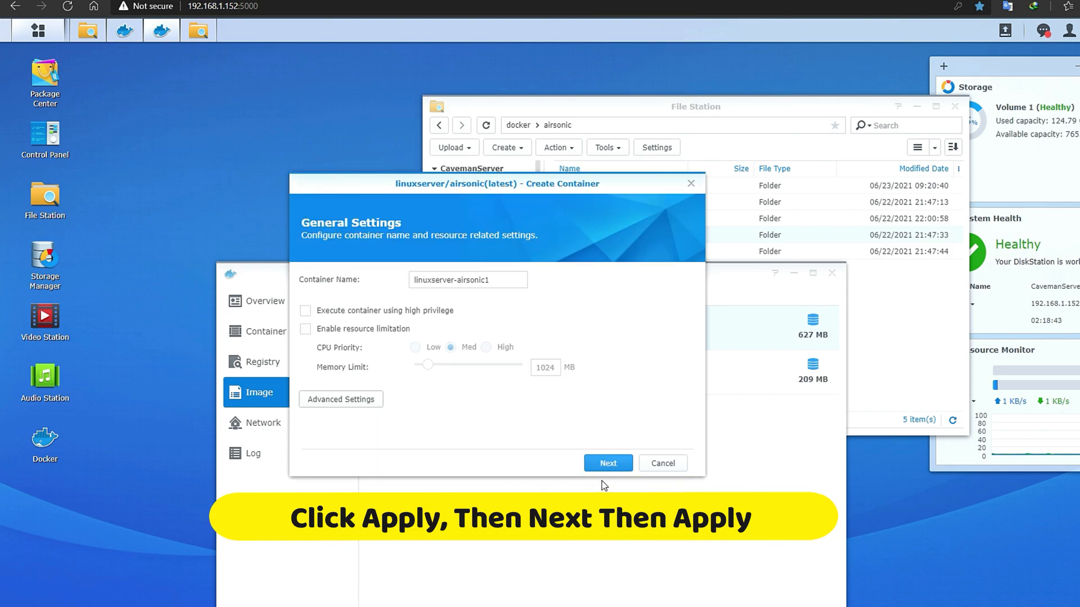
- Create and start the linuxserver-airsonic1 container from the summary page
{"action": "left_click", "coordinate": [608, 463]}
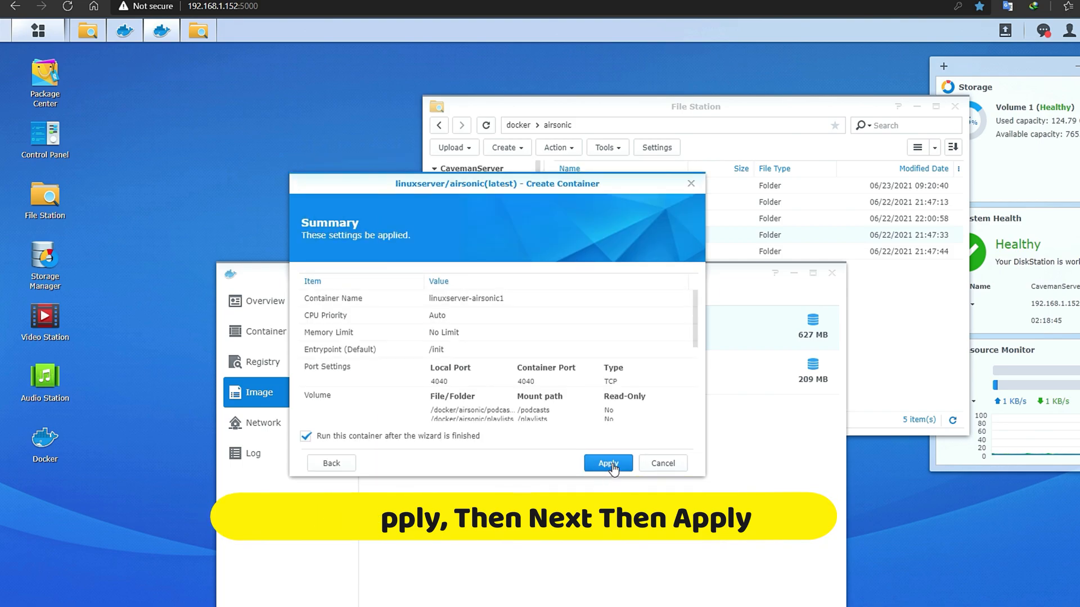
{"action": "scroll", "coordinate": [634, 403], "scroll_direction": "down", "scroll_amount": 5}
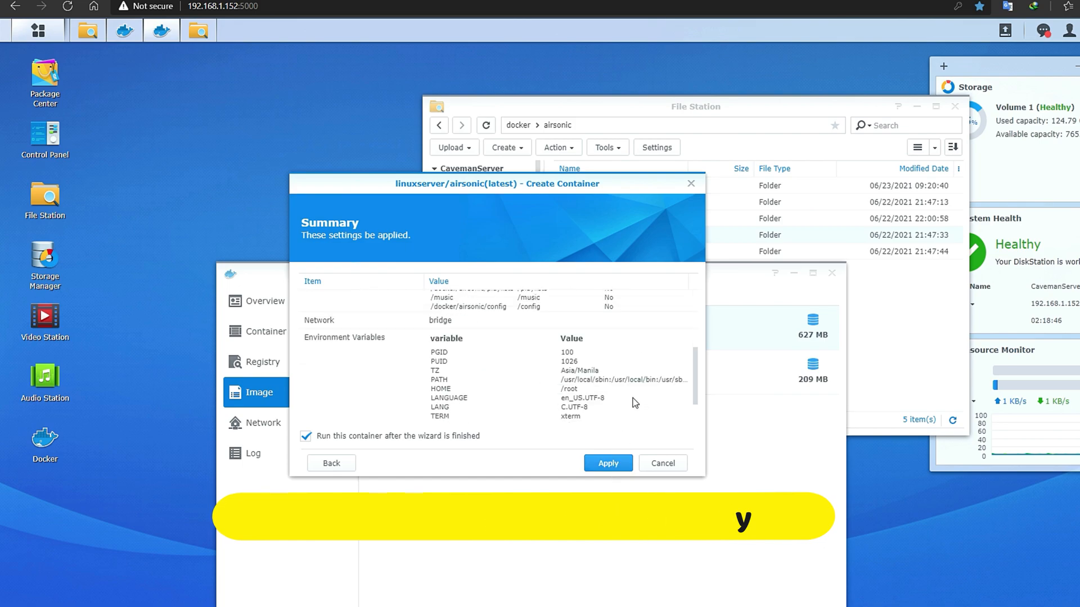
{"action": "left_click", "coordinate": [608, 464]}
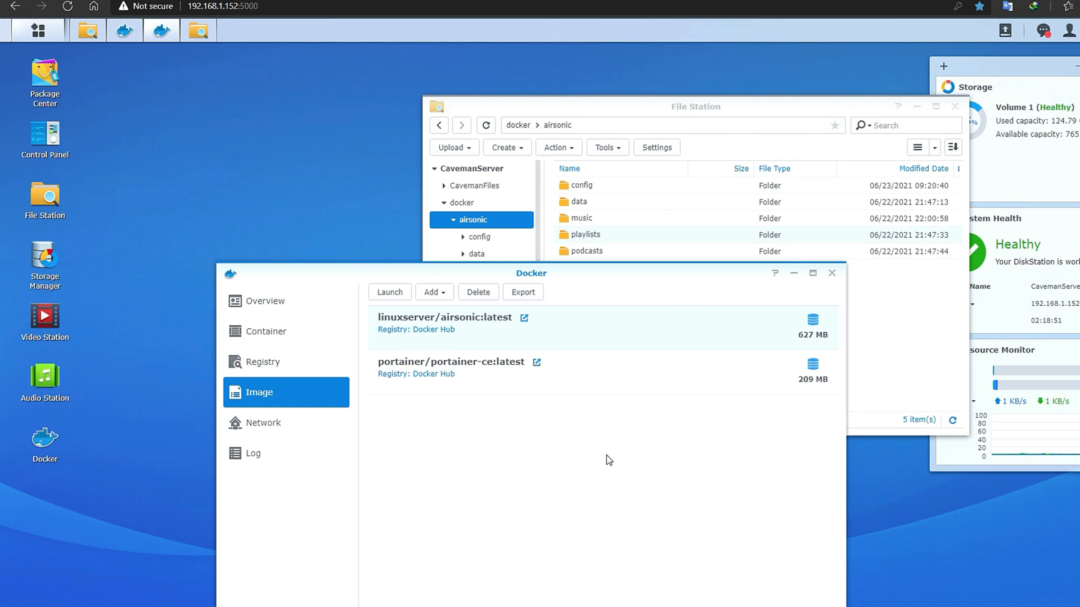
- Show Portainer's refreshed container list with linuxserver-airsonic1 running on port 4040
{"action": "left_click", "coordinate": [281, 332]}
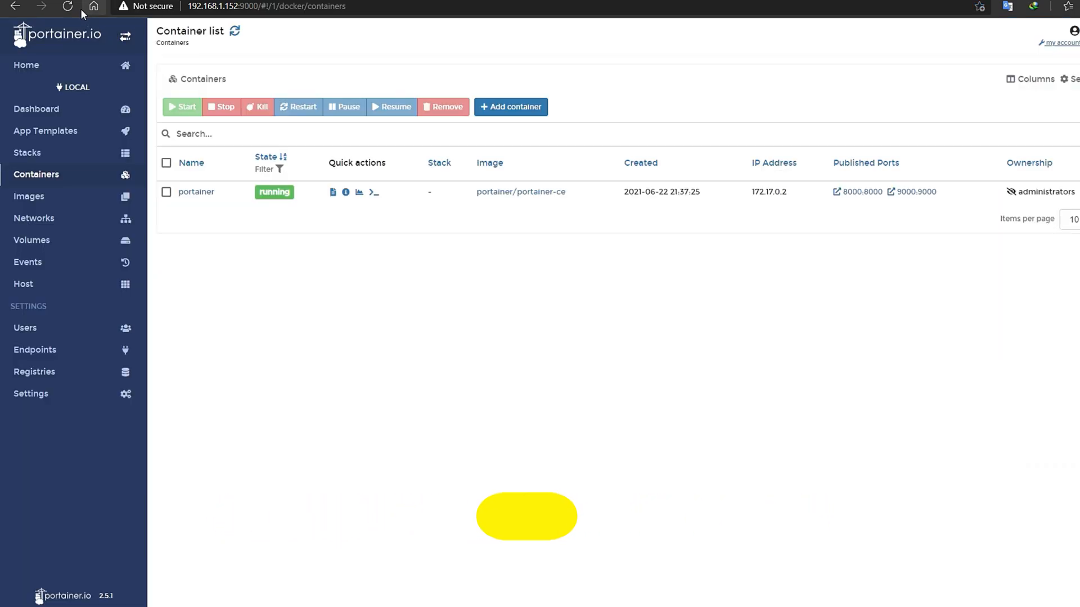
{"action": "left_click", "coordinate": [68, 7]}
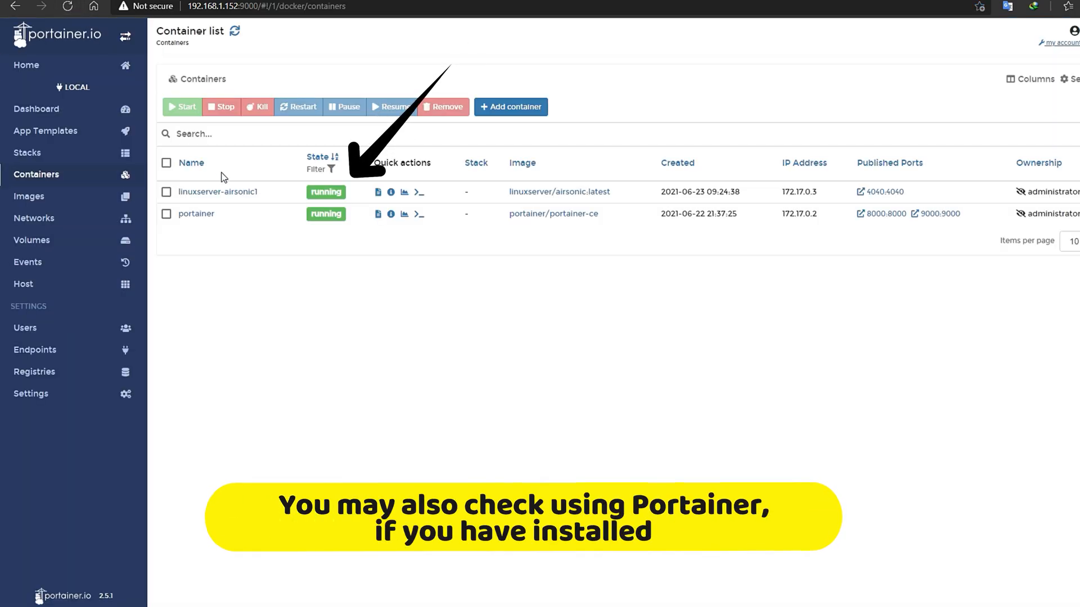
- Load Airsonic at 192.168.1.152:4040 instead of the 0.0.0.0 address
{"action": "left_click", "coordinate": [876, 192]}
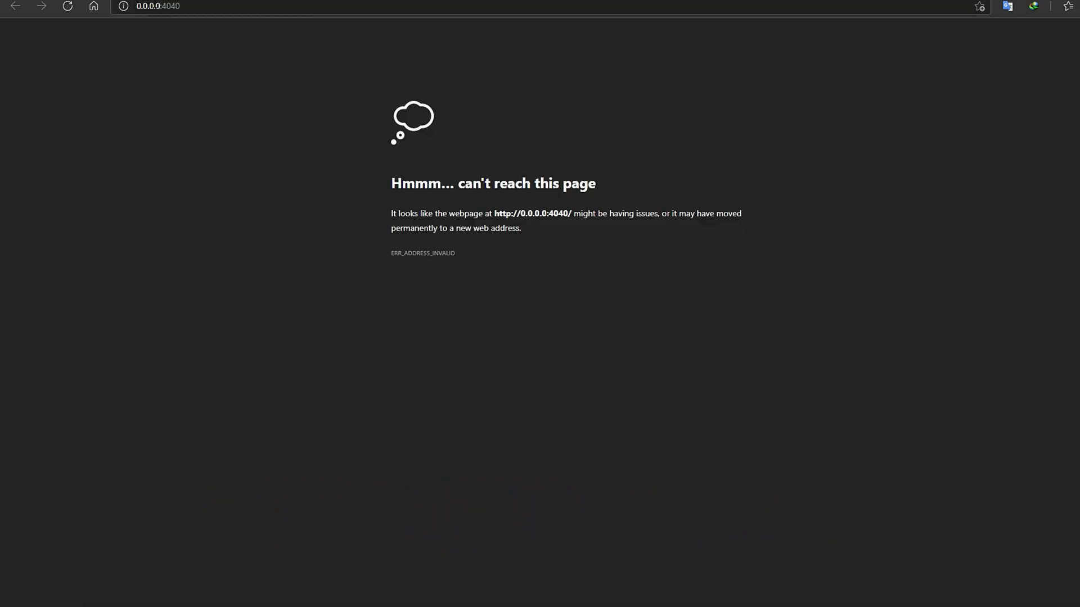
{"action": "left_click_drag", "start_coordinate": [136, 6], "coordinate": [161, 6]}
{"action": "type", "text": "192.168."}
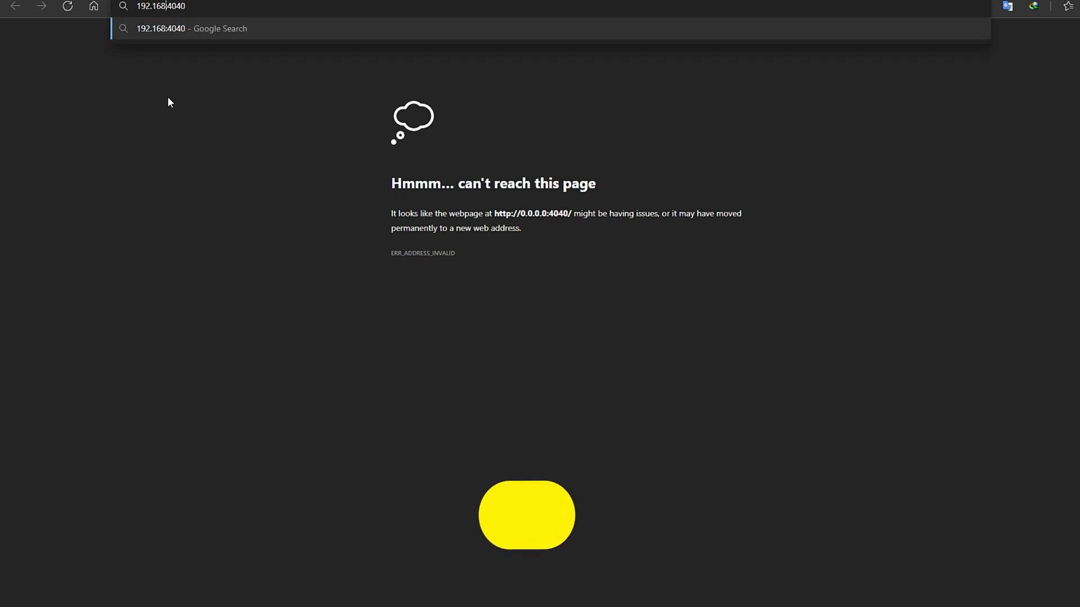
{"action": "type", "text": "1.15"}
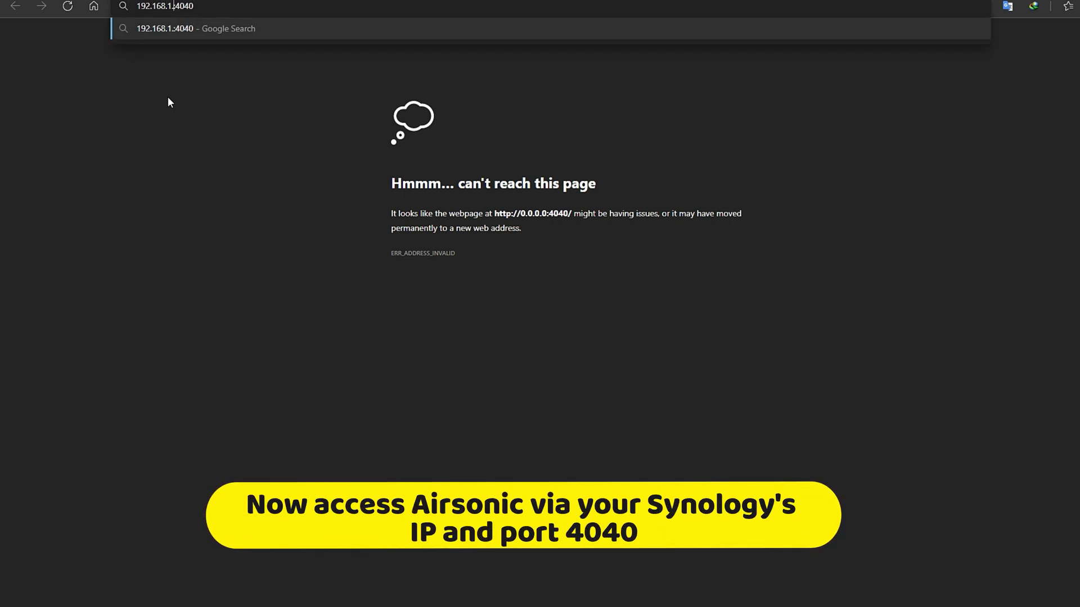
{"action": "type", "text": "2"}
{"action": "key", "text": "Return"}
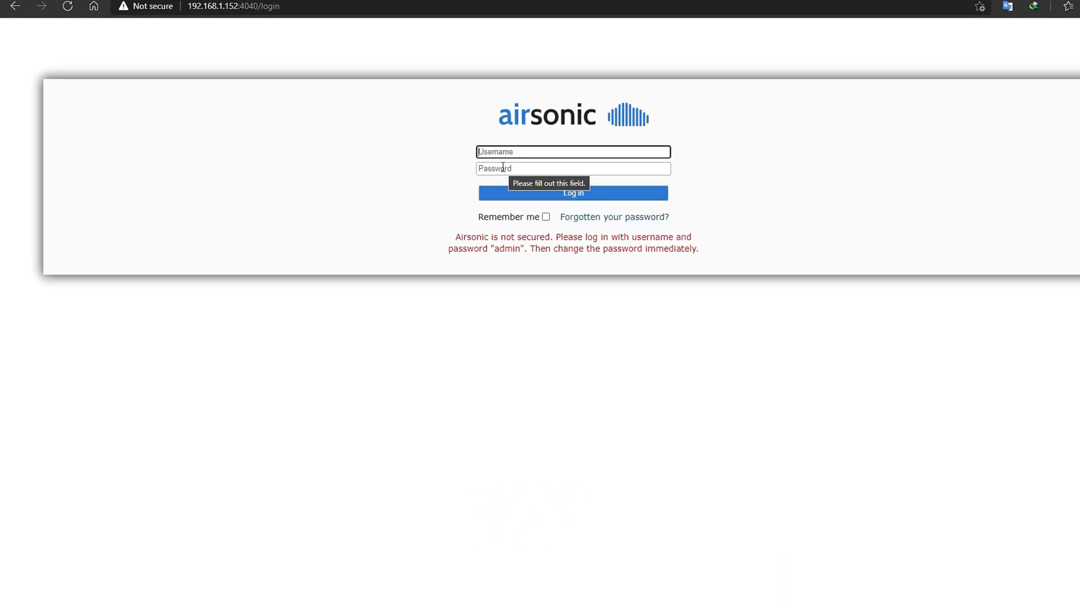
- Enter the default username 'admin' on the Airsonic login form
{"action": "left_click", "coordinate": [536, 193]}
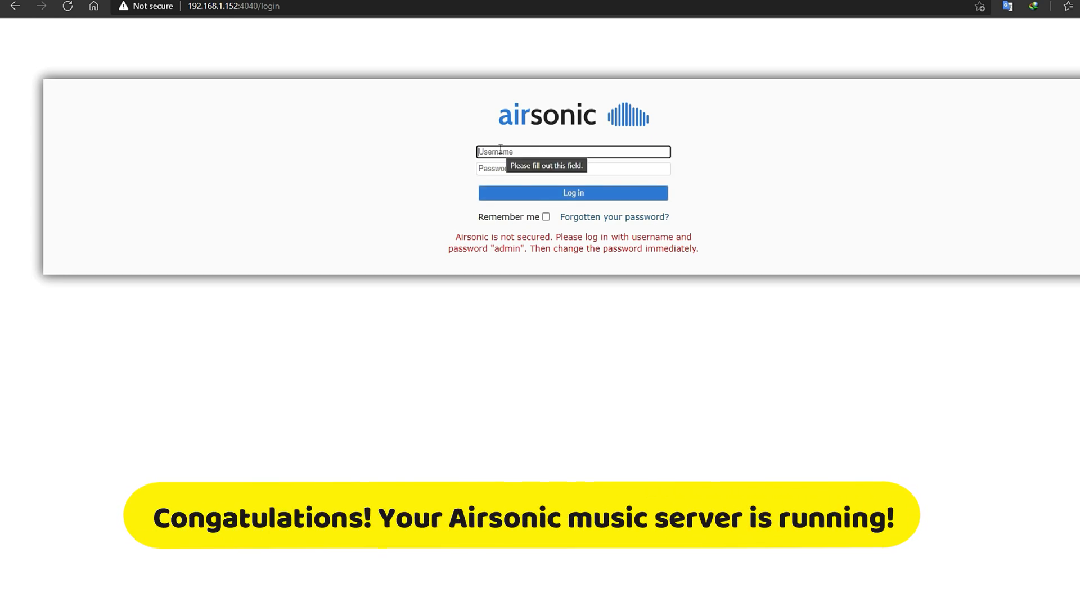
{"action": "type", "text": "admin"}
{"action": "left_click", "coordinate": [523, 168]}
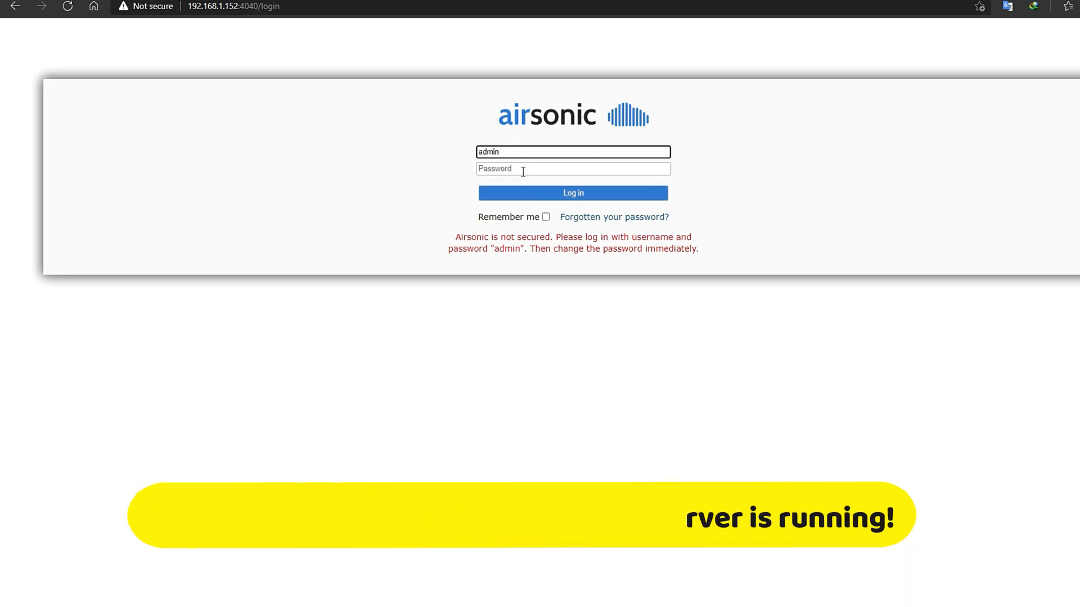
{"action": "type", "text": "admin"}
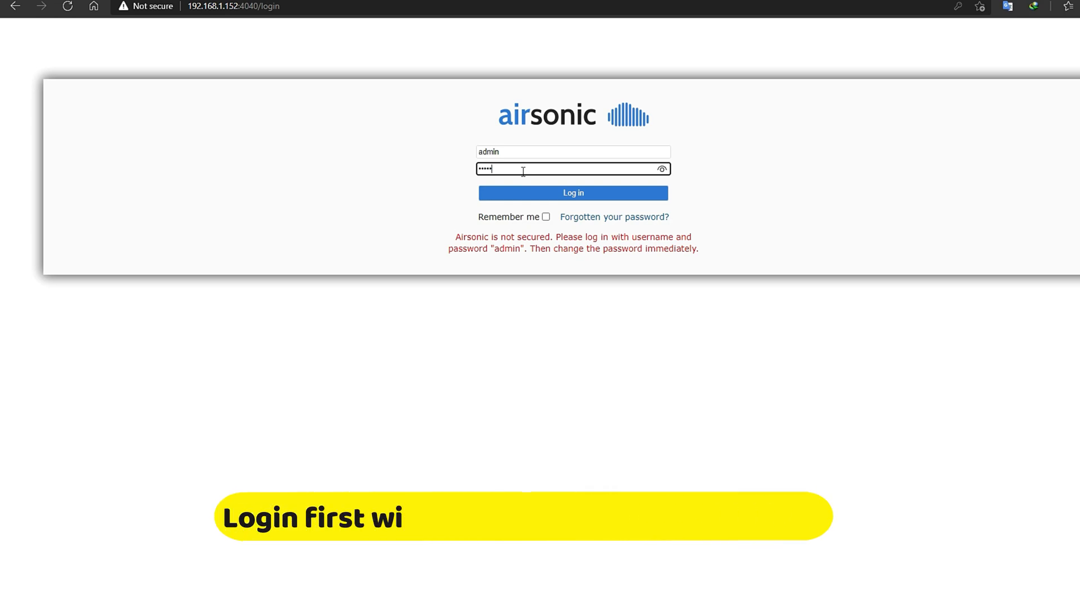
- Log in, look over the Getting started page, and open the admin user's settings
{"action": "left_click", "coordinate": [572, 192]}
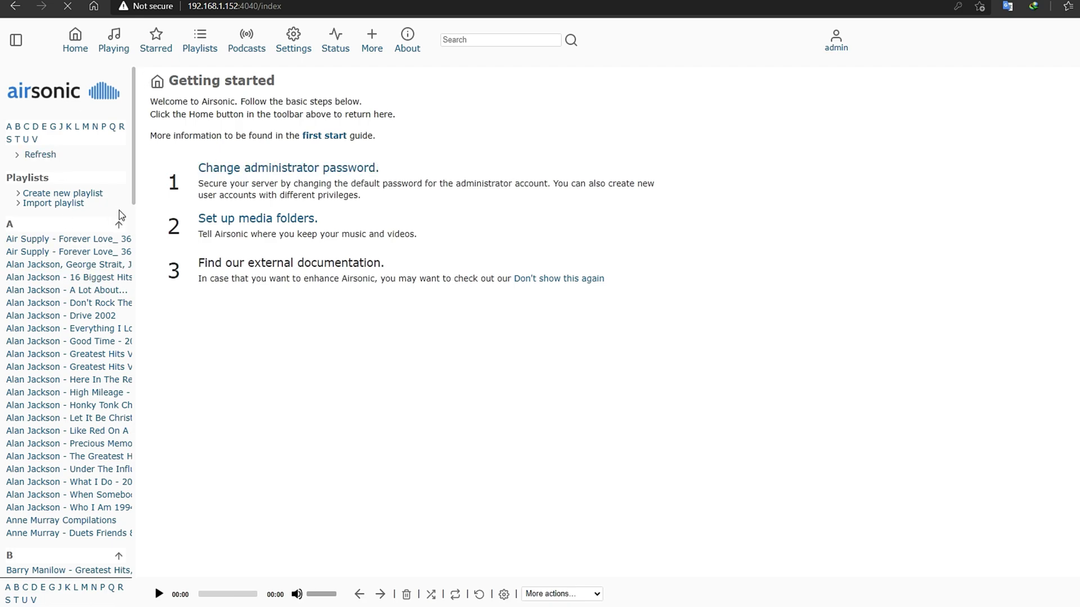
{"action": "scroll", "coordinate": [133, 190], "scroll_direction": "down", "scroll_amount": 2}
{"action": "scroll", "coordinate": [134, 190], "scroll_direction": "up", "scroll_amount": 2}
{"action": "scroll", "coordinate": [65, 304], "scroll_direction": "down", "scroll_amount": 5}
{"action": "scroll", "coordinate": [66, 309], "scroll_direction": "down", "scroll_amount": 5}
{"action": "scroll", "coordinate": [71, 276], "scroll_direction": "up", "scroll_amount": 10}
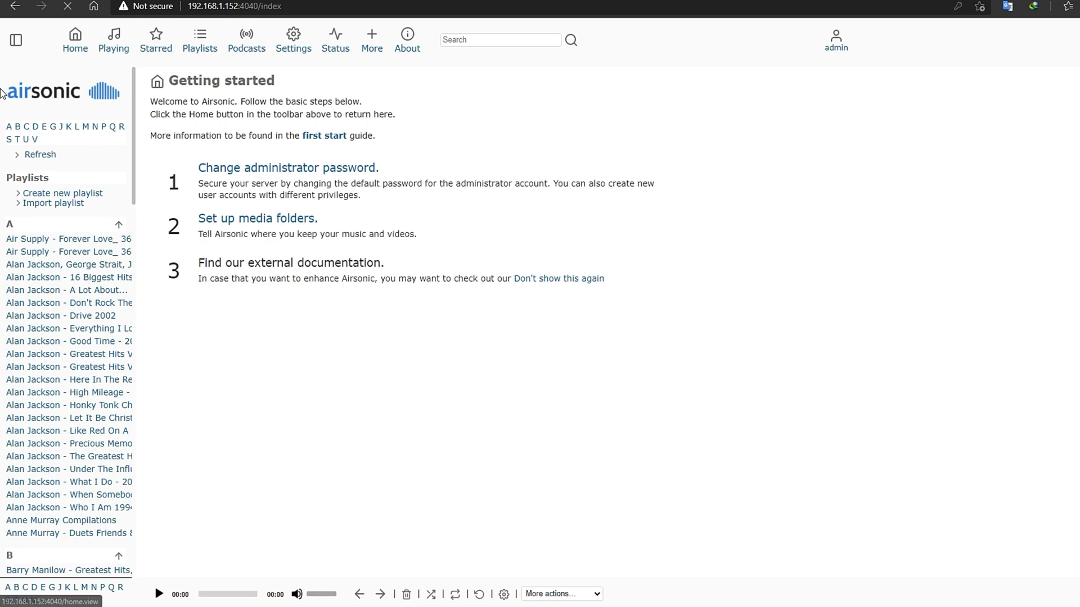
{"action": "left_click", "coordinate": [293, 169]}
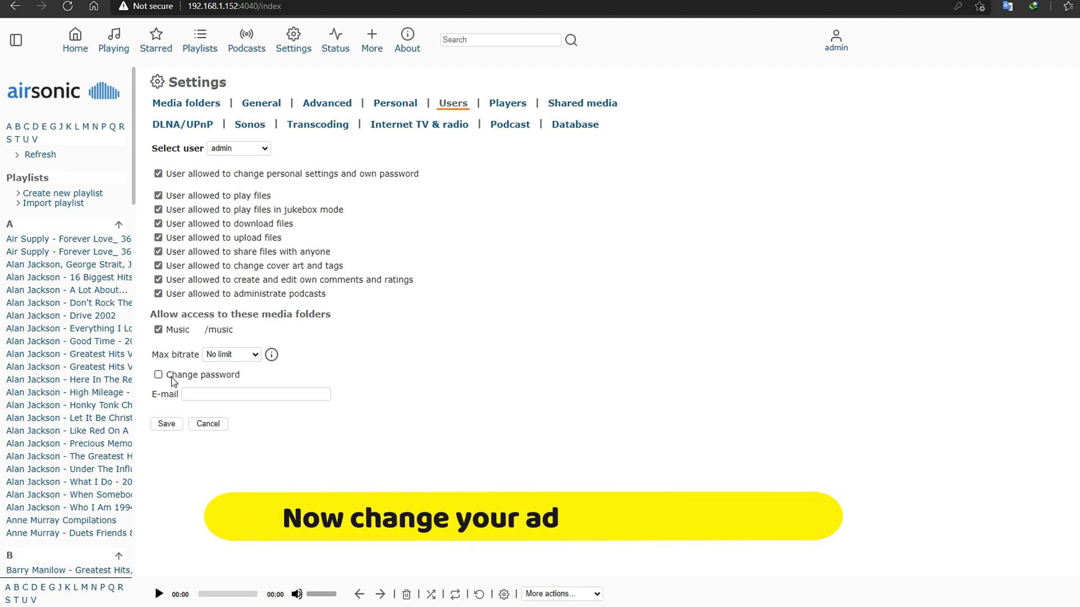
- Give the admin account a new password and e-mail address, and save
{"action": "left_click", "coordinate": [235, 373]}
{"action": "left_click", "coordinate": [251, 396]}
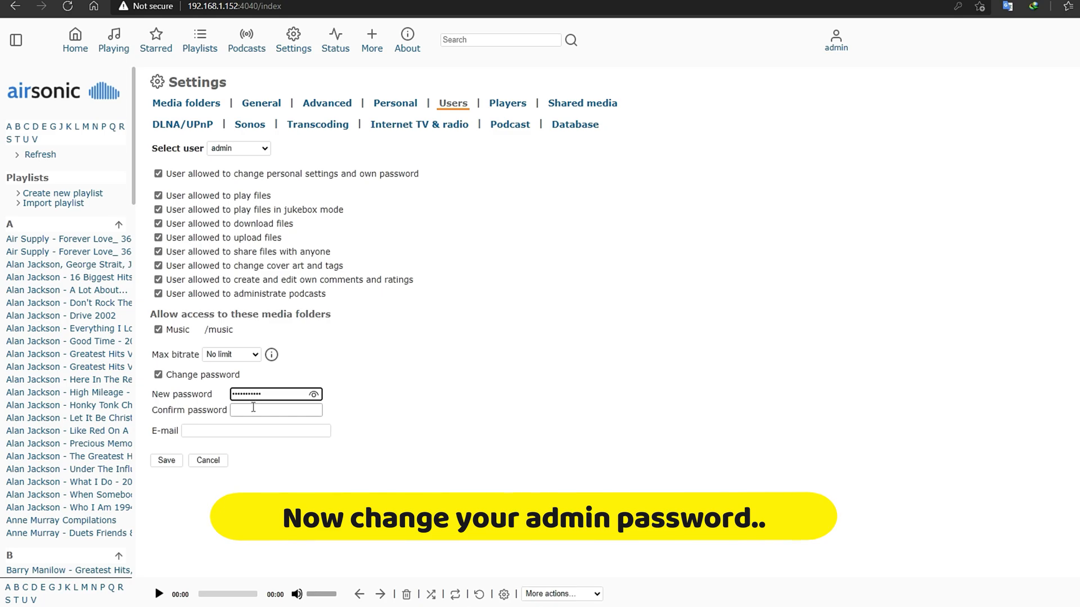
{"action": "left_click", "coordinate": [252, 406]}
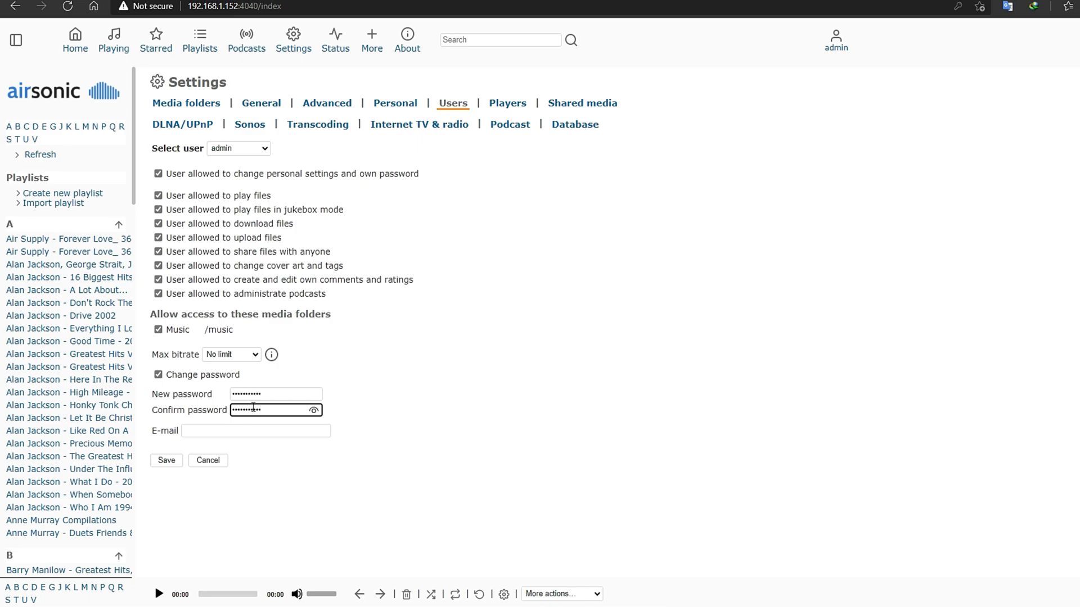
{"action": "left_click", "coordinate": [202, 432]}
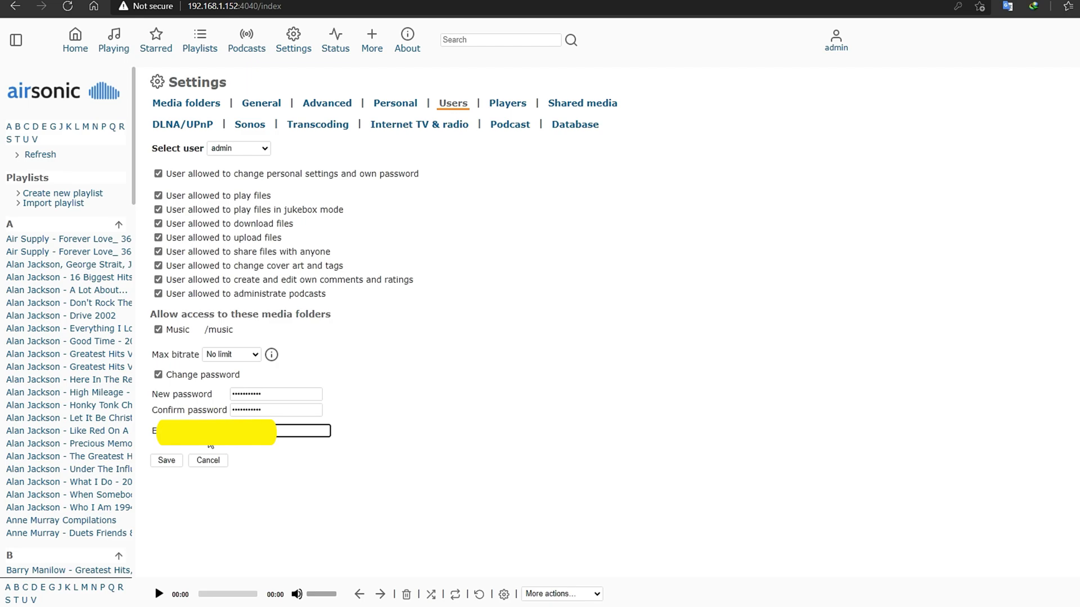
{"action": "left_click", "coordinate": [170, 463]}
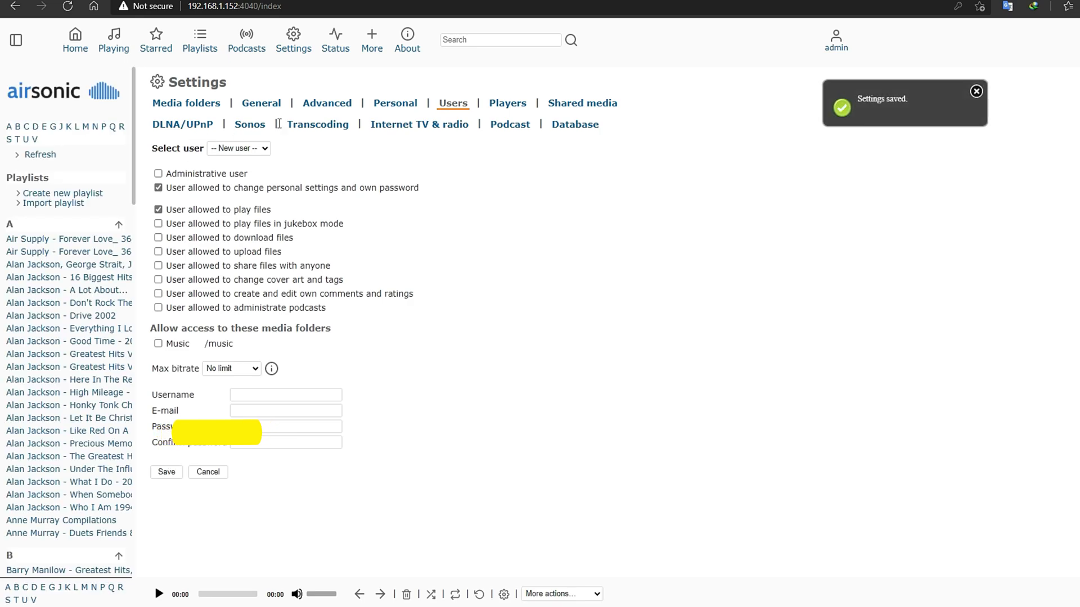
- Clear the welcome message in General settings and save it
{"action": "left_click", "coordinate": [251, 105]}
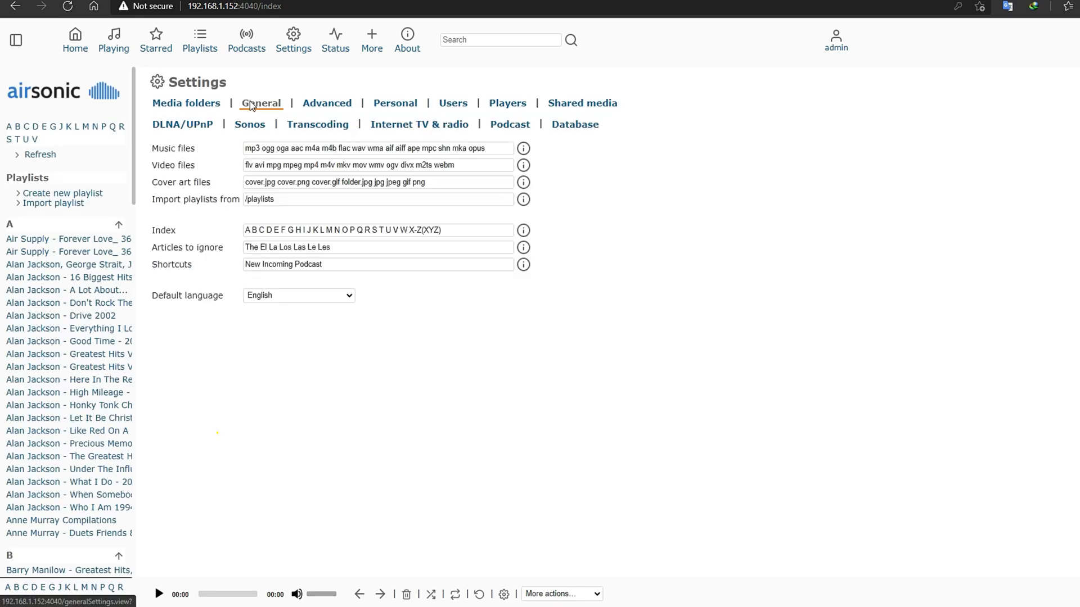
{"action": "left_click", "coordinate": [324, 449]}
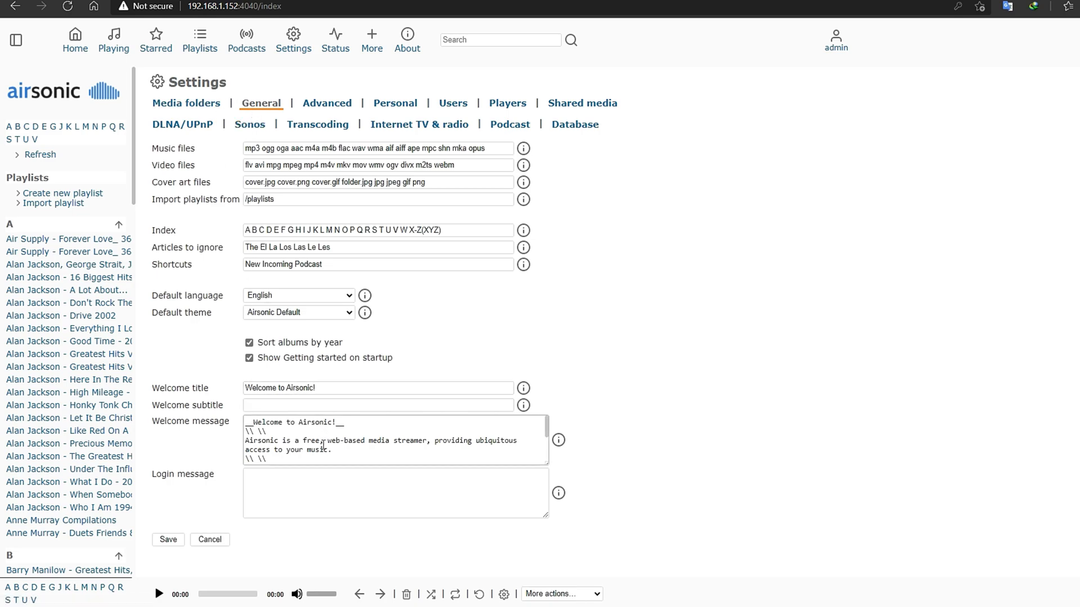
{"action": "key", "text": "ctrl+a"}
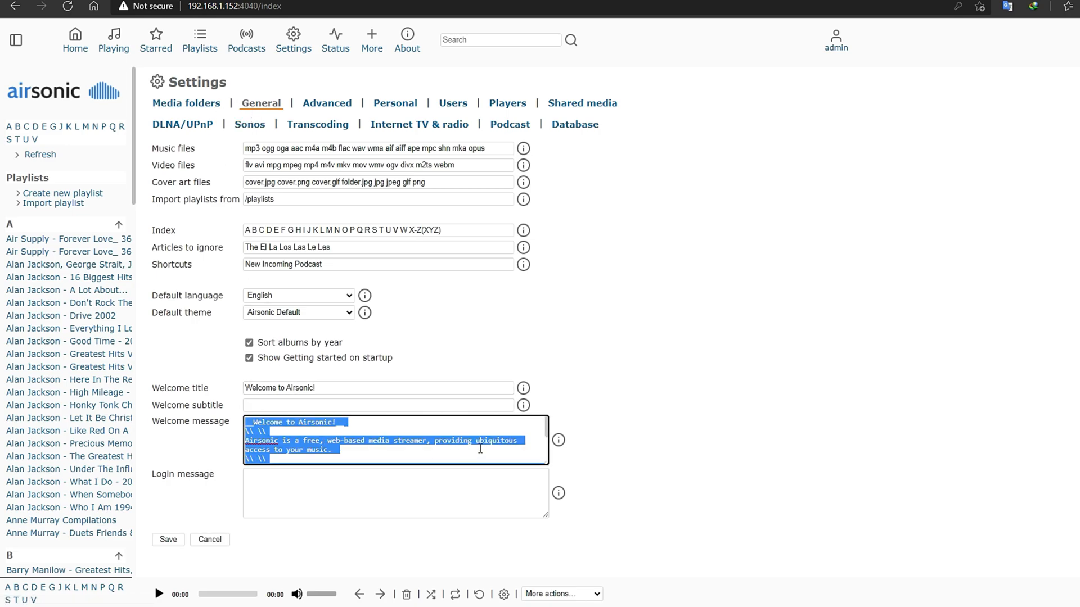
{"action": "key", "text": "BackSpace"}
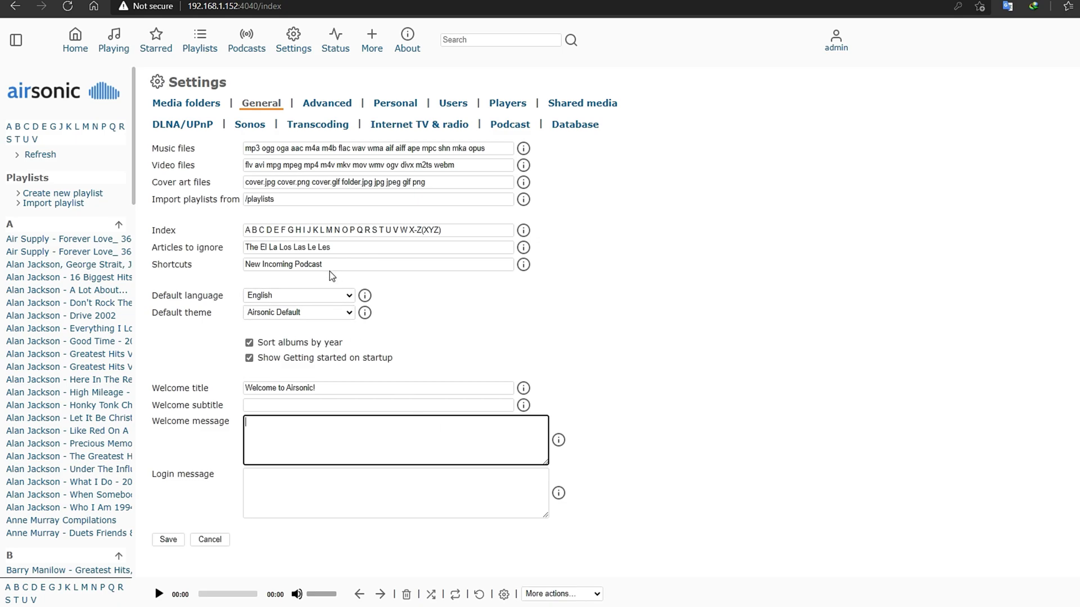
{"action": "left_click", "coordinate": [167, 540]}
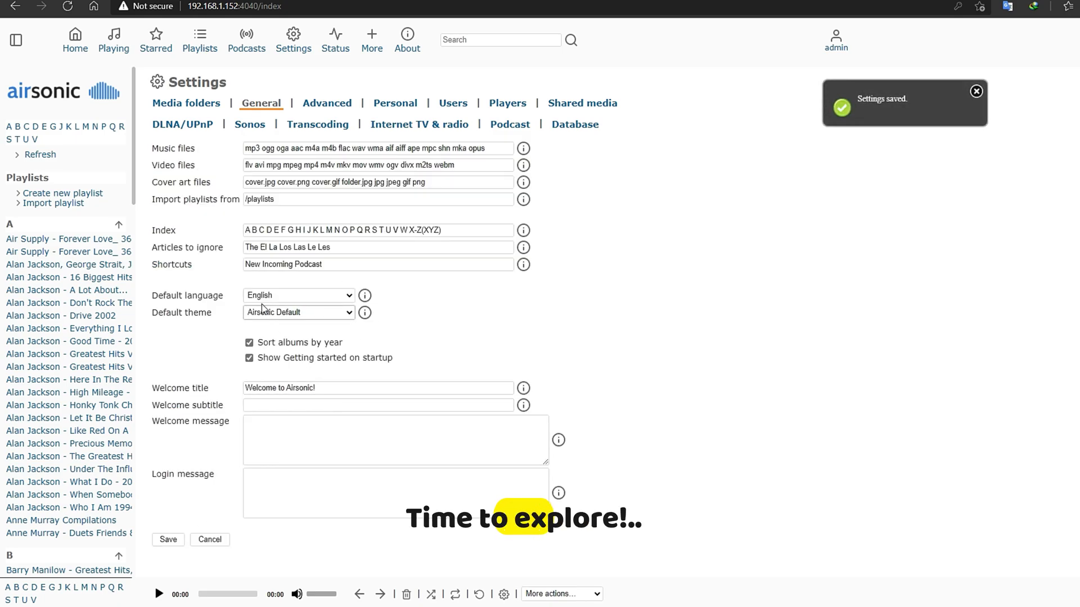
- Set the default theme to Groove, after briefly saving Monochrome, and save
{"action": "mouse_move", "coordinate": [361, 297]}
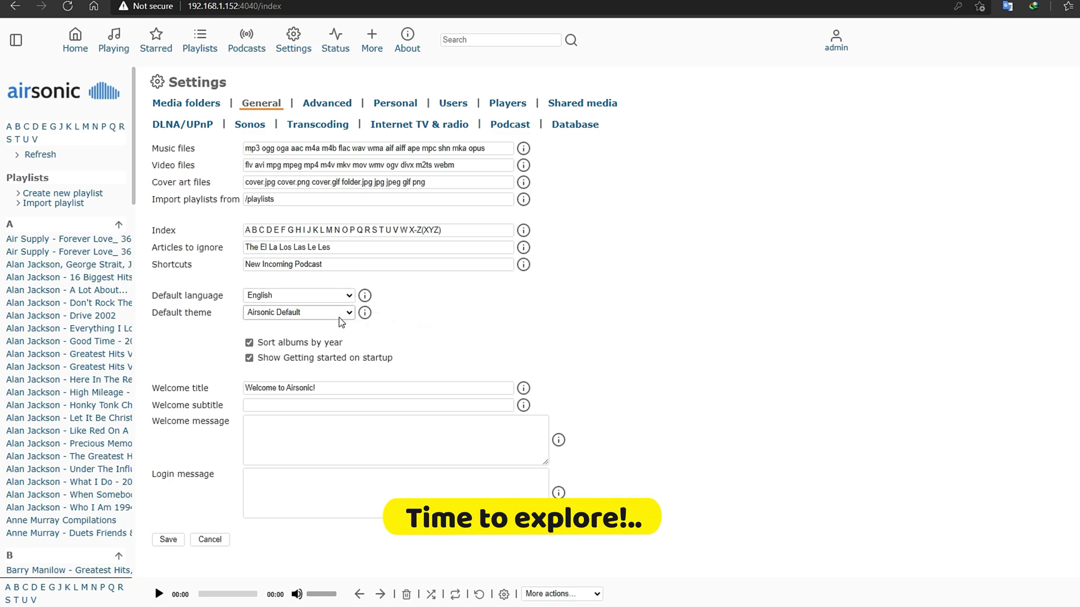
{"action": "left_click", "coordinate": [346, 316]}
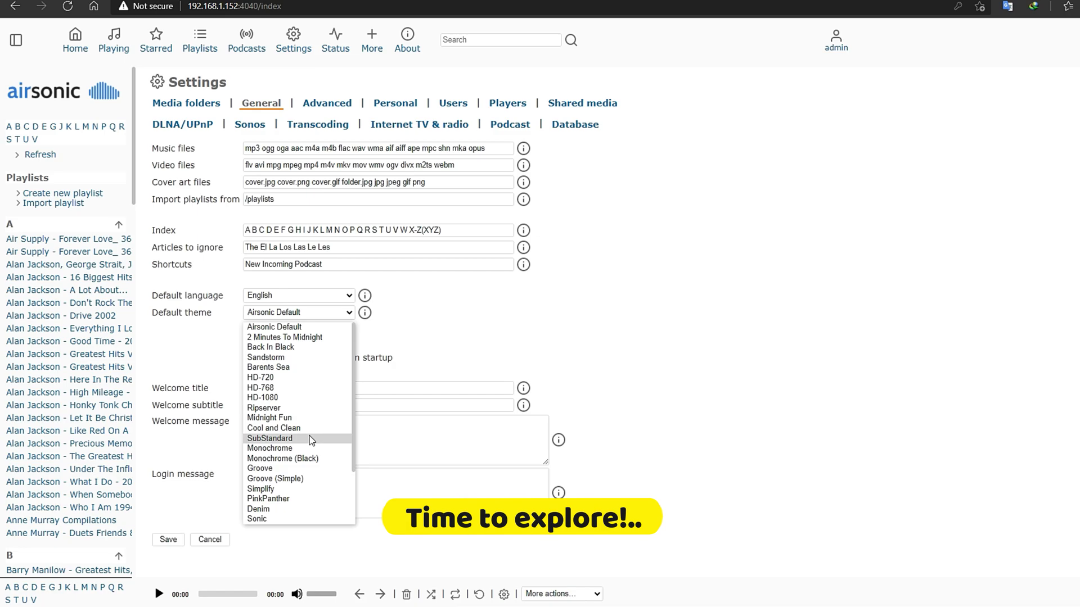
{"action": "left_click", "coordinate": [308, 450]}
{"action": "left_click", "coordinate": [169, 540]}
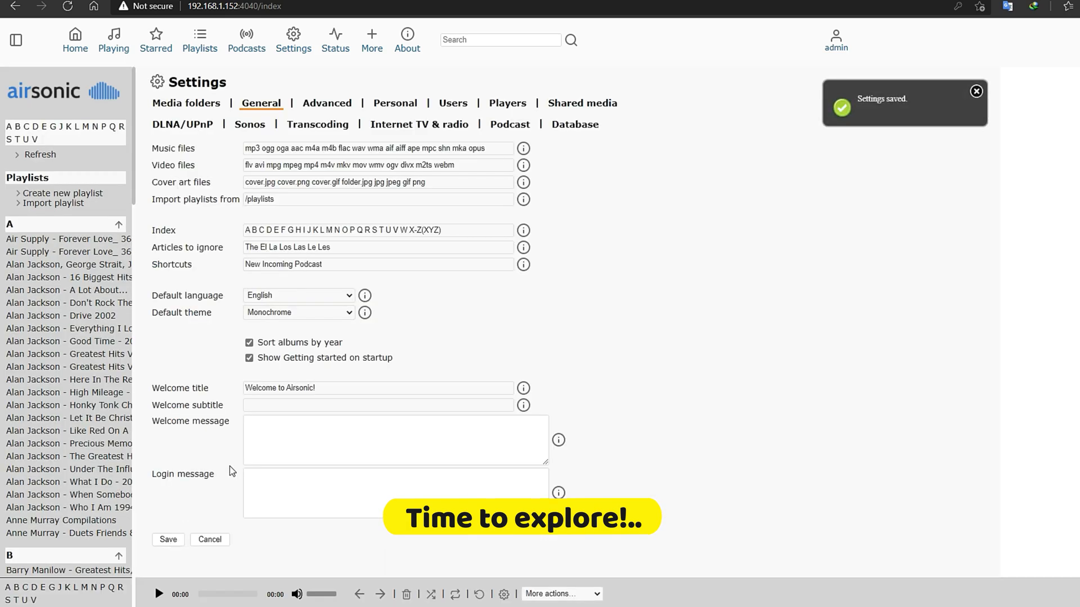
{"action": "left_click", "coordinate": [344, 313]}
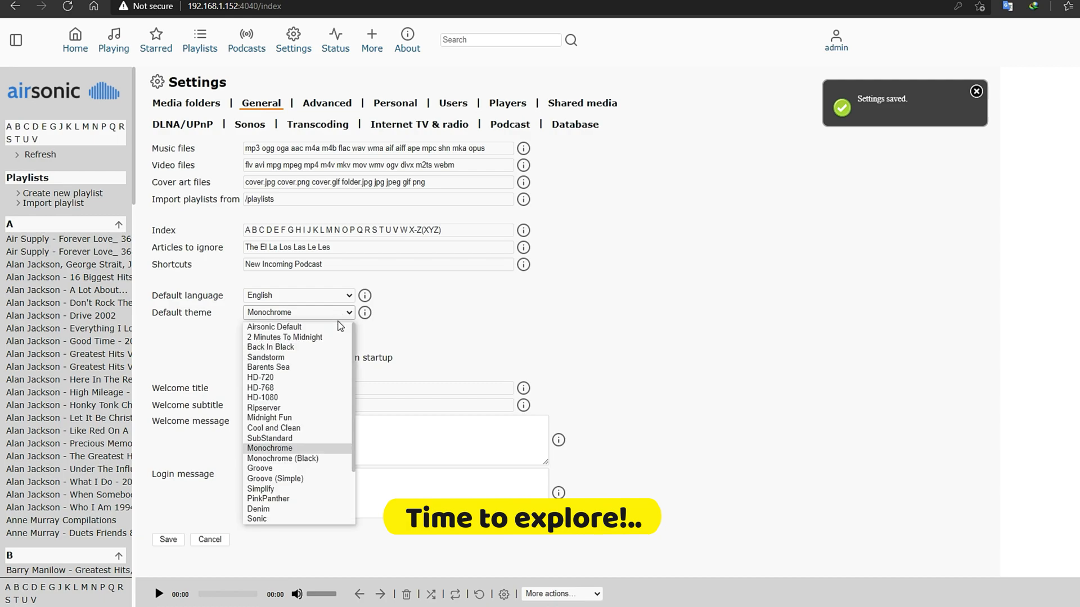
{"action": "left_click", "coordinate": [312, 468]}
{"action": "left_click", "coordinate": [167, 539]}
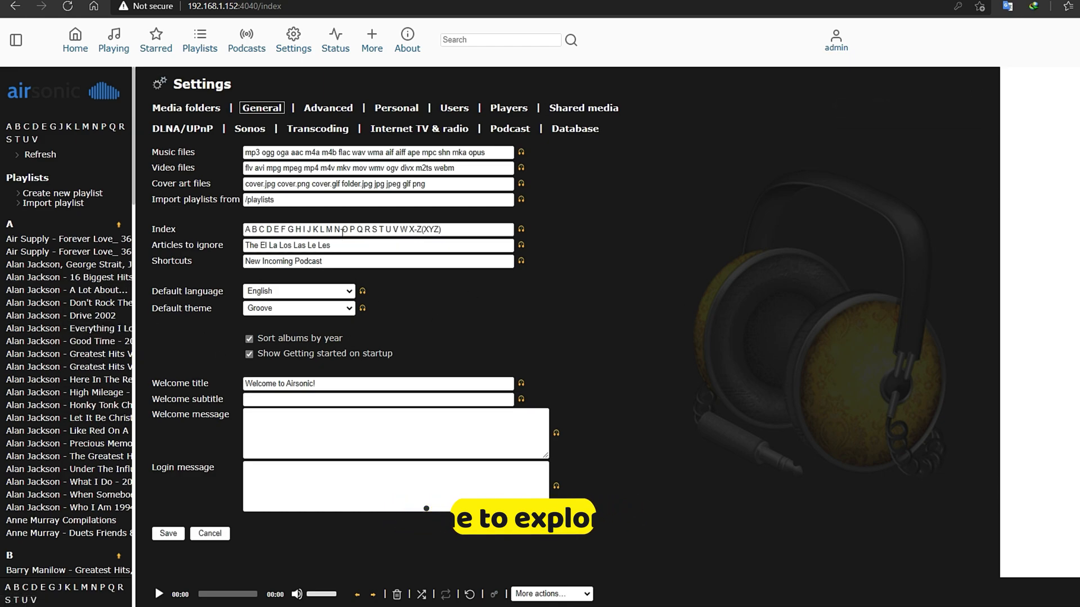
- Choose Sonic (Blue) as the admin's personal theme and save it
{"action": "left_click", "coordinate": [314, 109]}
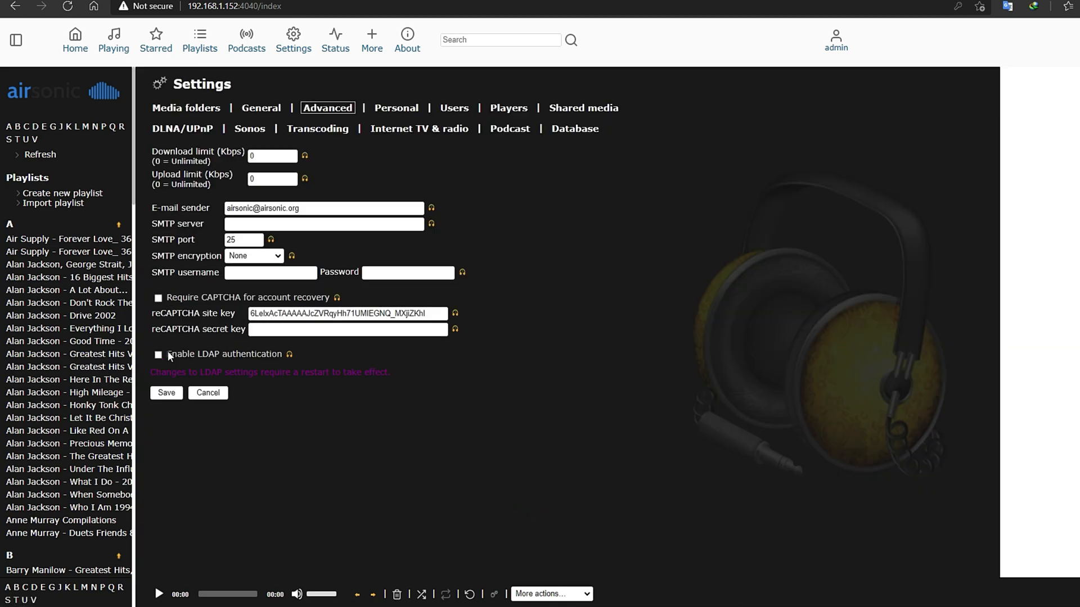
{"action": "left_click", "coordinate": [392, 114]}
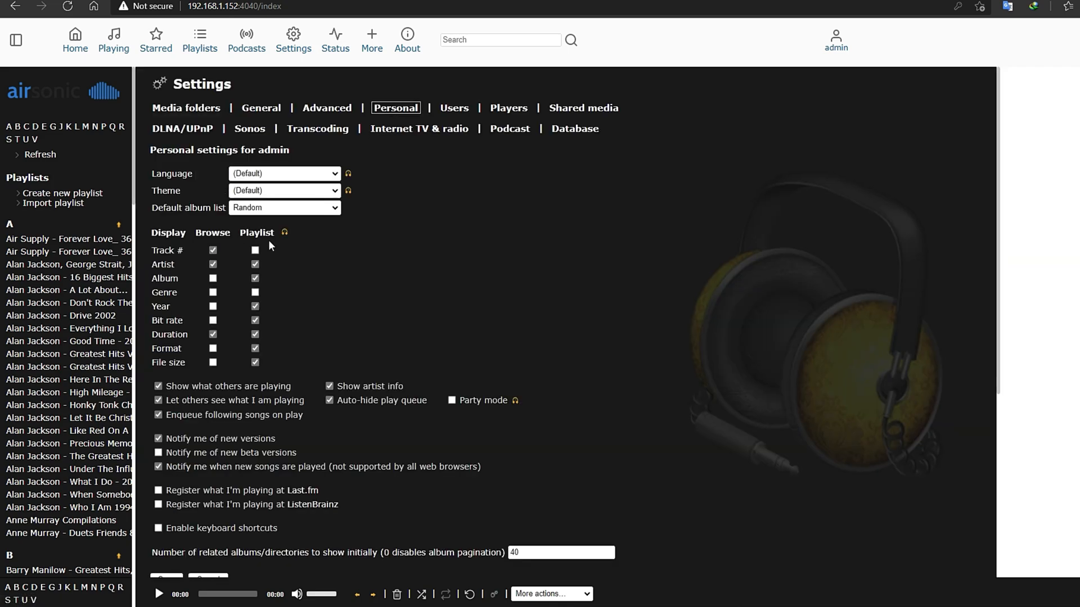
{"action": "left_click", "coordinate": [335, 192]}
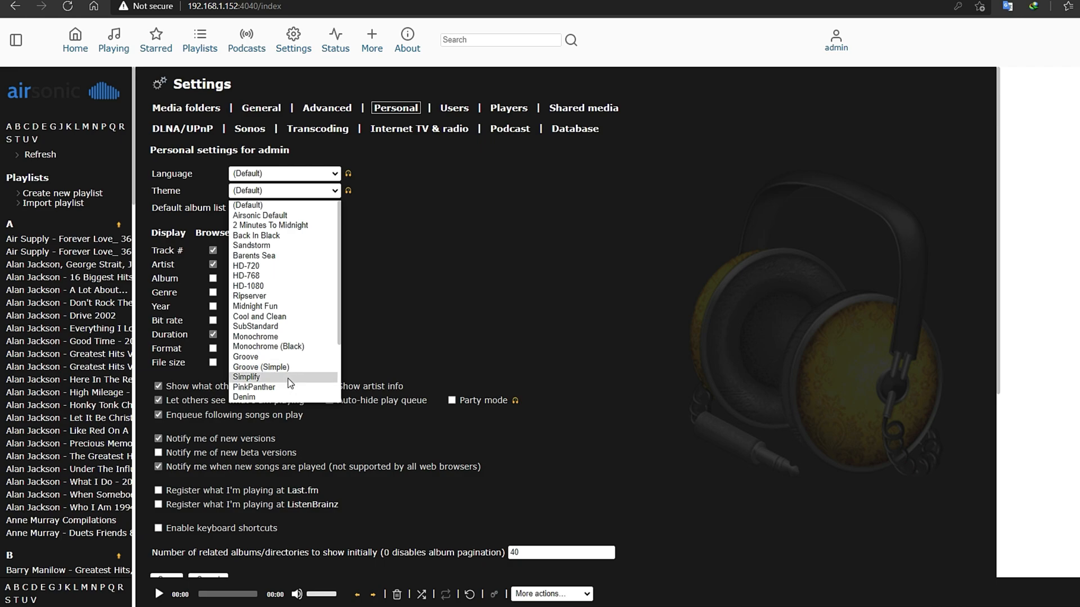
{"action": "scroll", "coordinate": [290, 383], "scroll_direction": "down", "scroll_amount": 2}
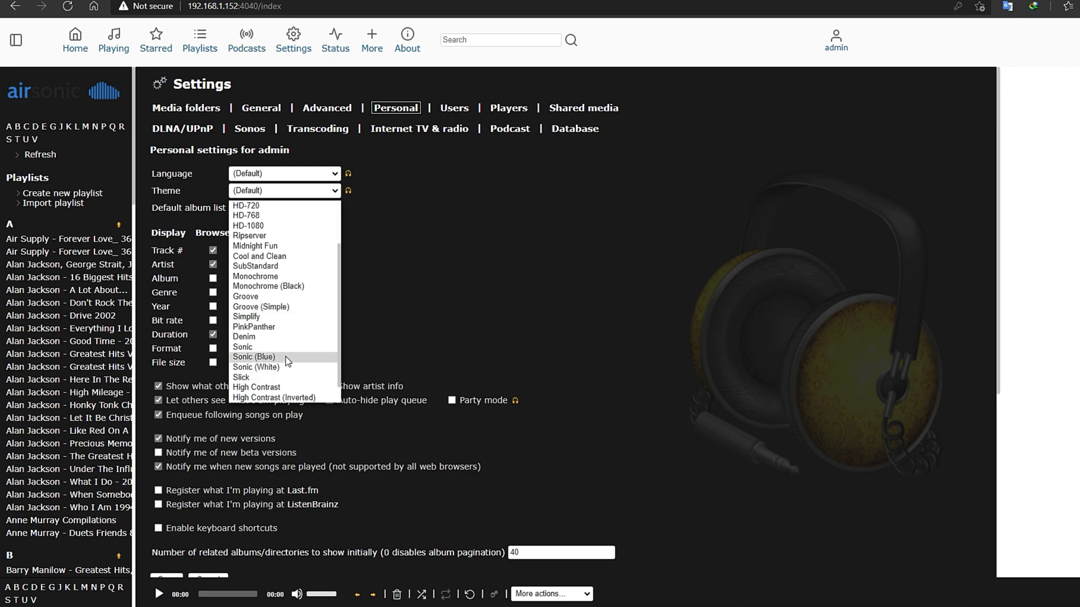
{"action": "left_click", "coordinate": [288, 358]}
{"action": "scroll", "coordinate": [453, 298], "scroll_direction": "down", "scroll_amount": 4}
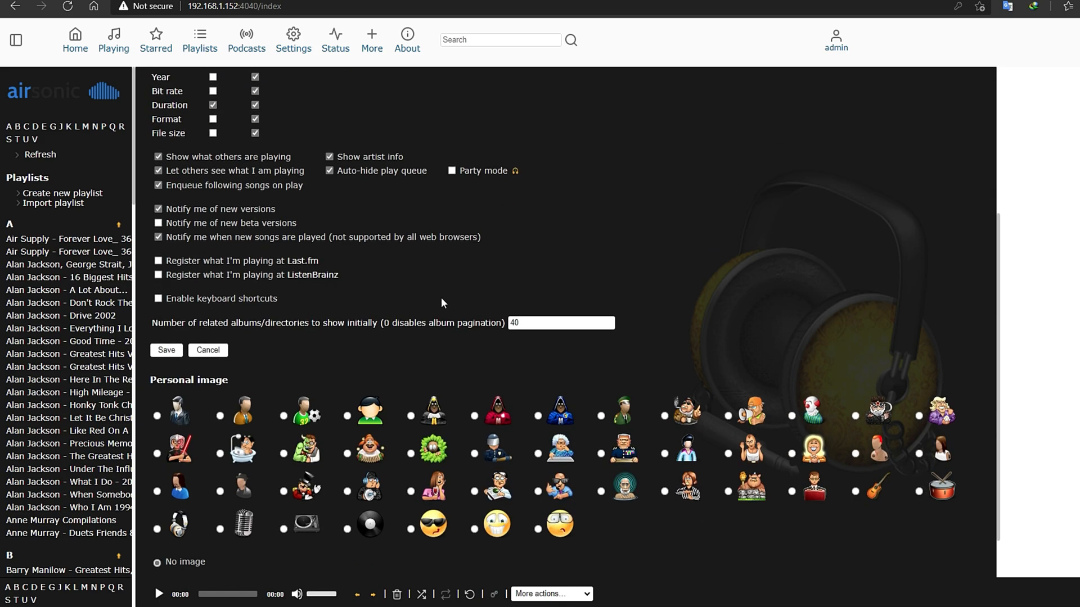
{"action": "left_click", "coordinate": [158, 353]}
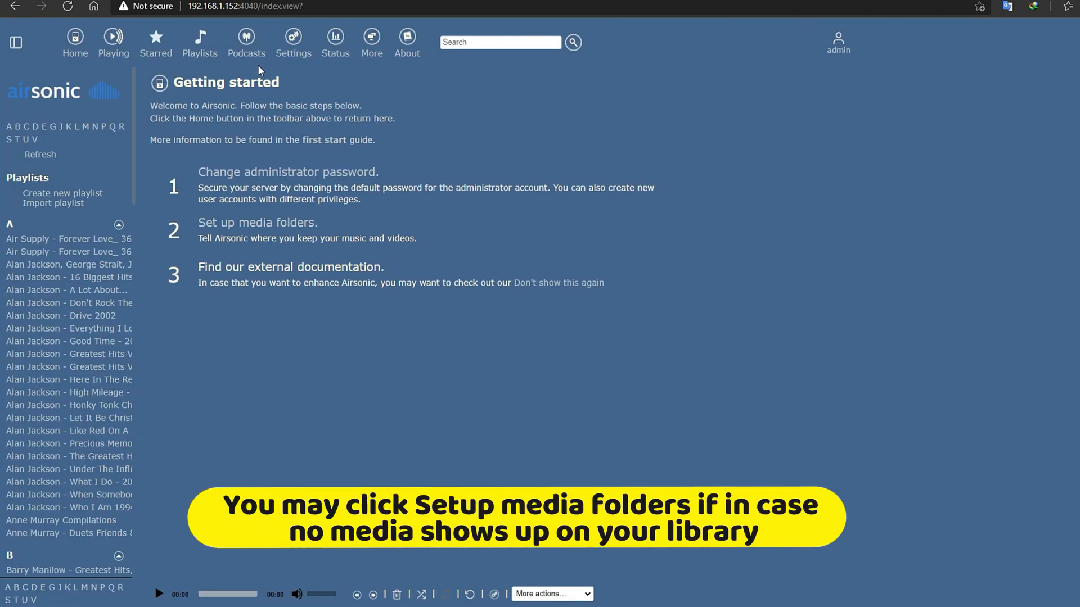
- Check the Media folders settings, then dismiss the Getting started page permanently
{"action": "left_click", "coordinate": [292, 54]}
{"action": "left_click", "coordinate": [74, 53]}
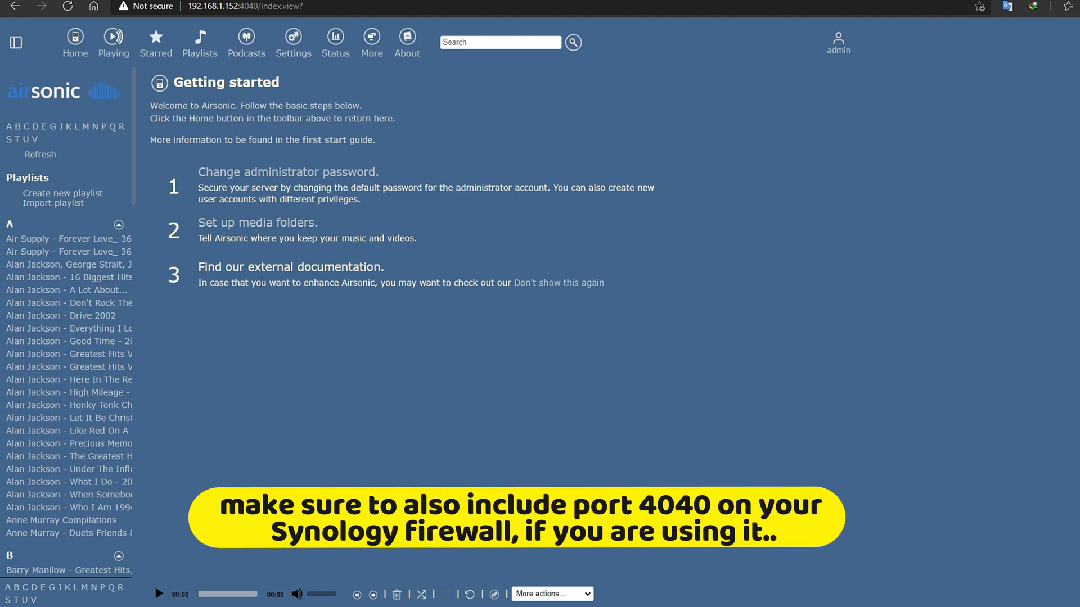
{"action": "left_click", "coordinate": [545, 285]}
- Confirm hiding Getting started and browse the home album grid, toggling the sidebar
{"action": "left_click", "coordinate": [673, 87]}
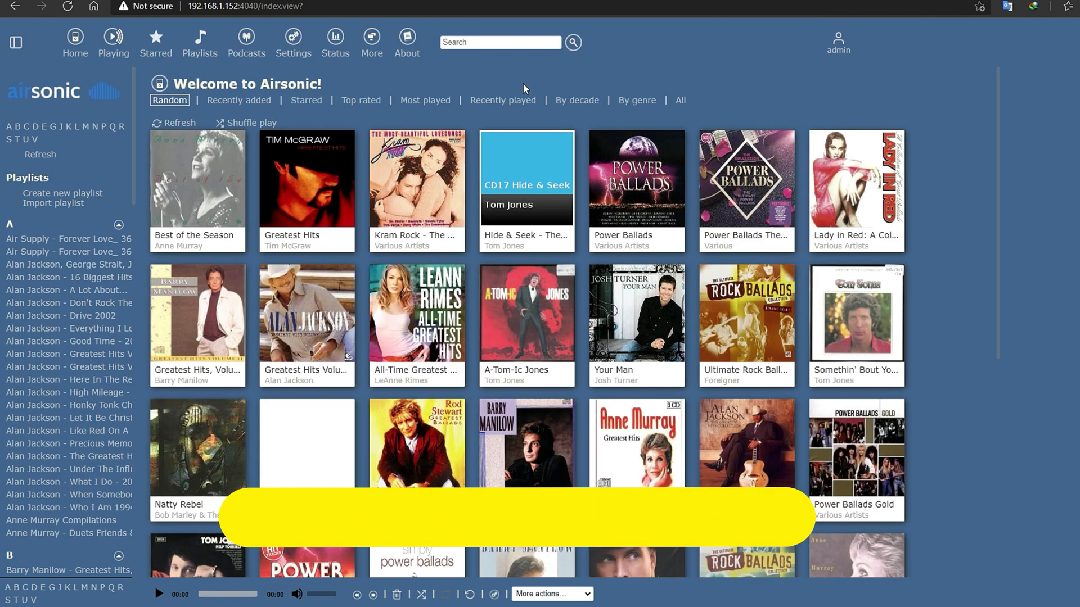
{"action": "scroll", "coordinate": [610, 287], "scroll_direction": "down", "scroll_amount": 7}
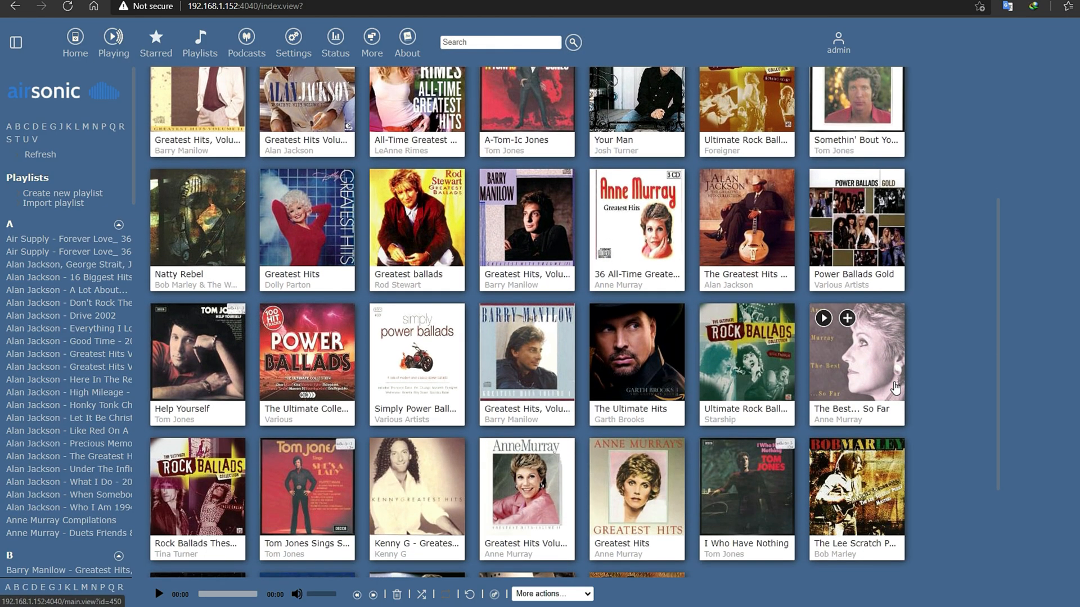
{"action": "scroll", "coordinate": [895, 388], "scroll_direction": "up", "scroll_amount": 7}
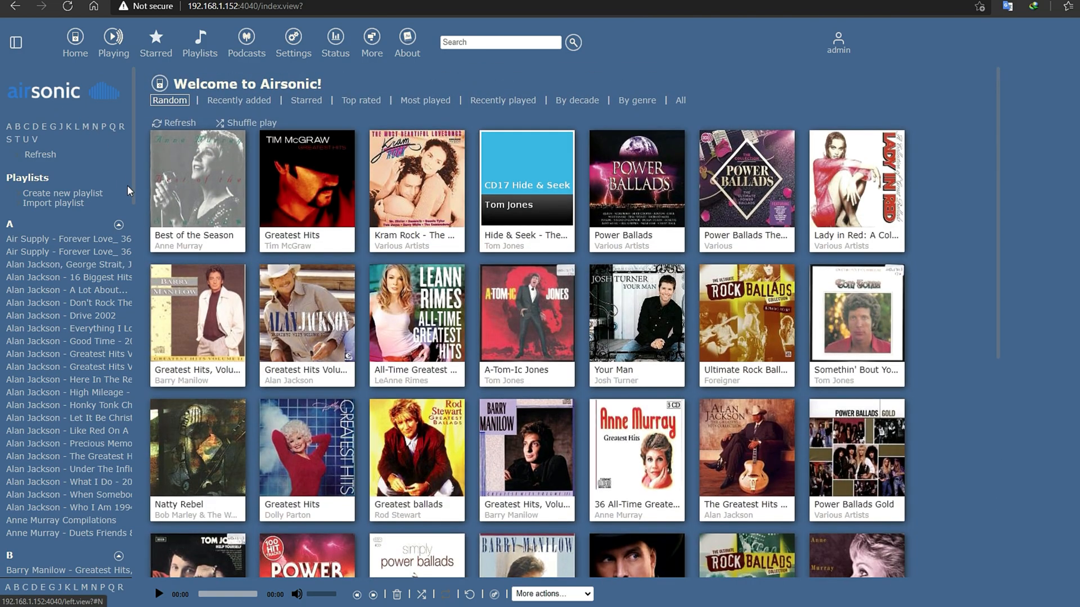
{"action": "scroll", "coordinate": [107, 270], "scroll_direction": "down", "scroll_amount": 4}
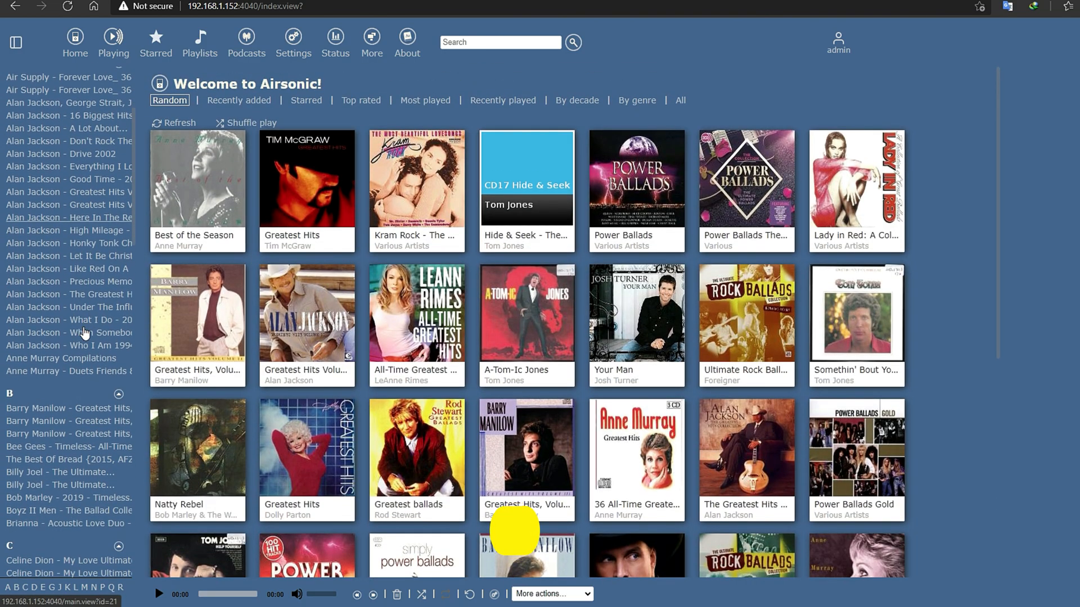
{"action": "scroll", "coordinate": [84, 333], "scroll_direction": "up", "scroll_amount": 4}
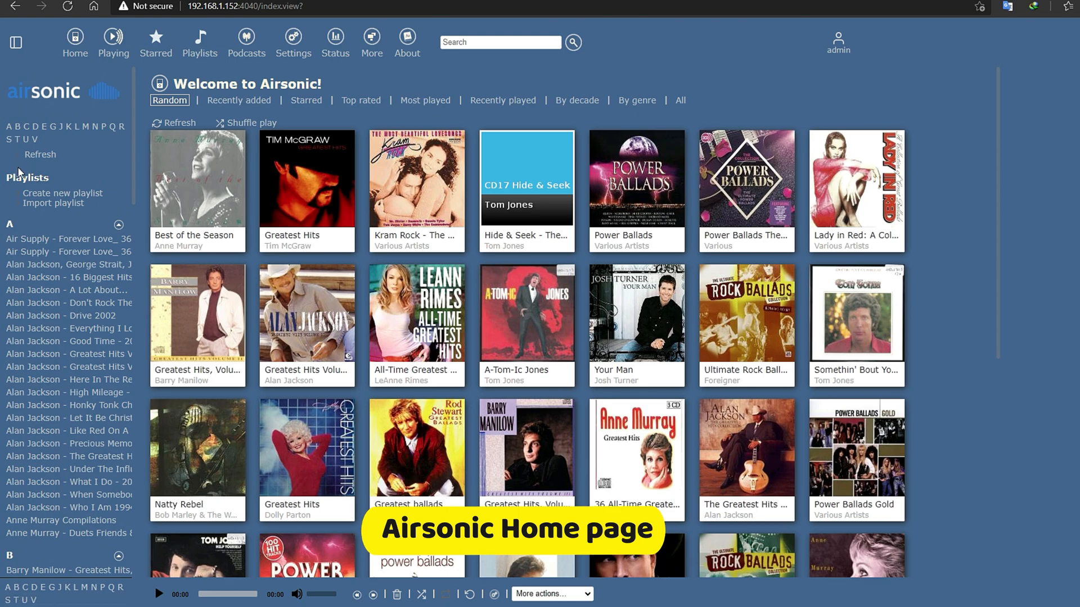
{"action": "left_click", "coordinate": [15, 38]}
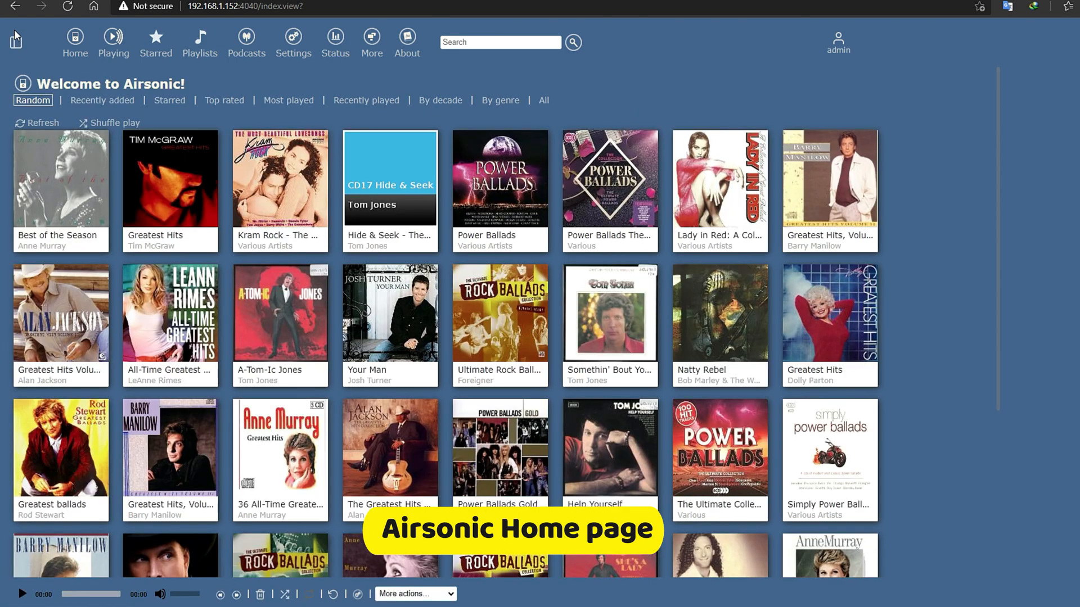
{"action": "left_click", "coordinate": [14, 45]}
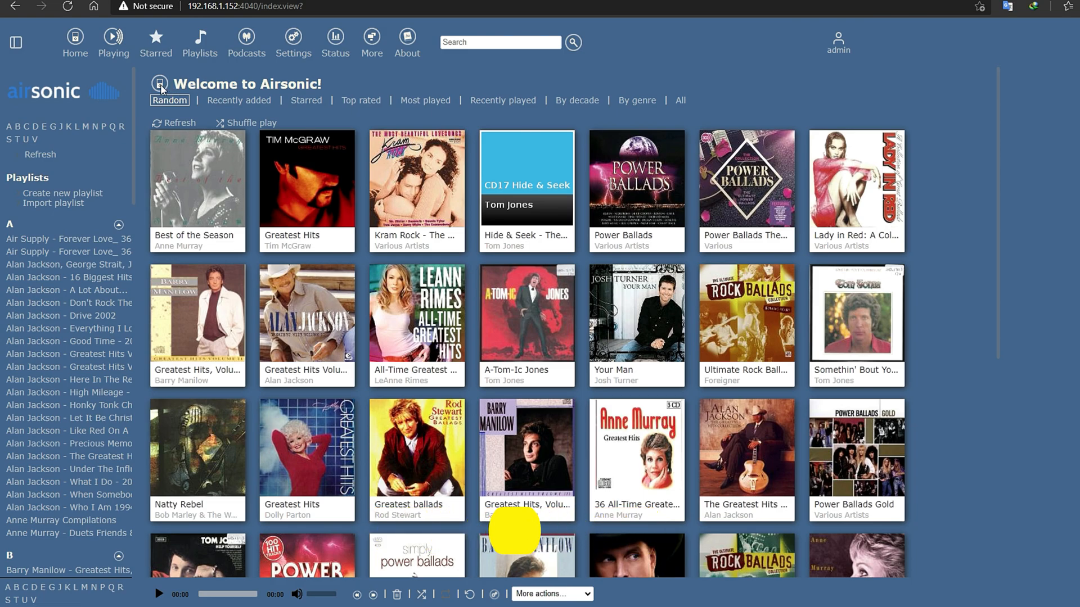
- List all albums, move to page 41–80, and collapse the library sidebar
{"action": "left_click", "coordinate": [228, 103]}
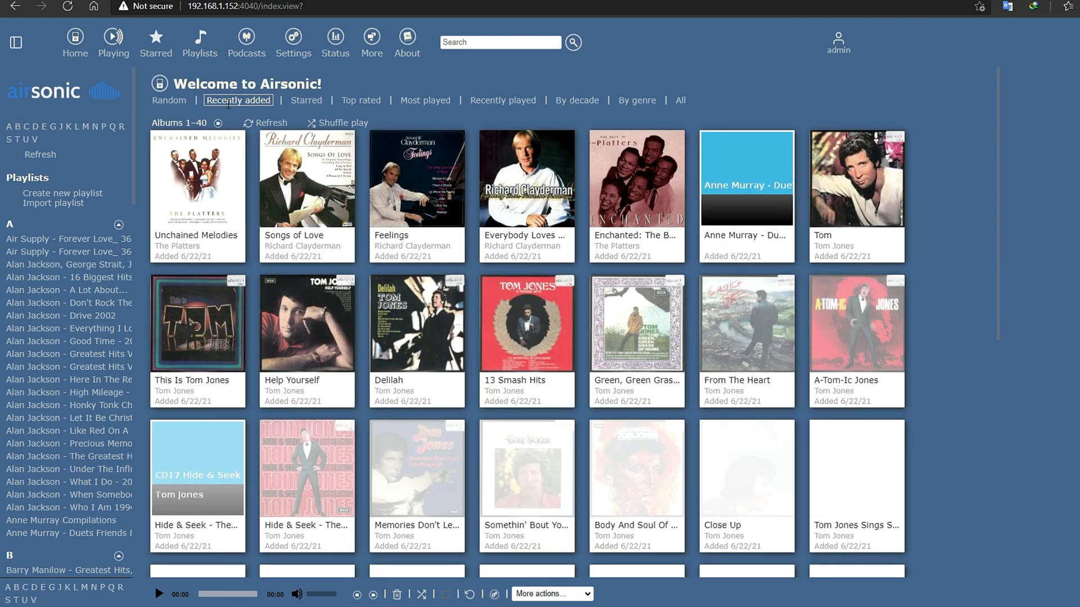
{"action": "left_click", "coordinate": [679, 105]}
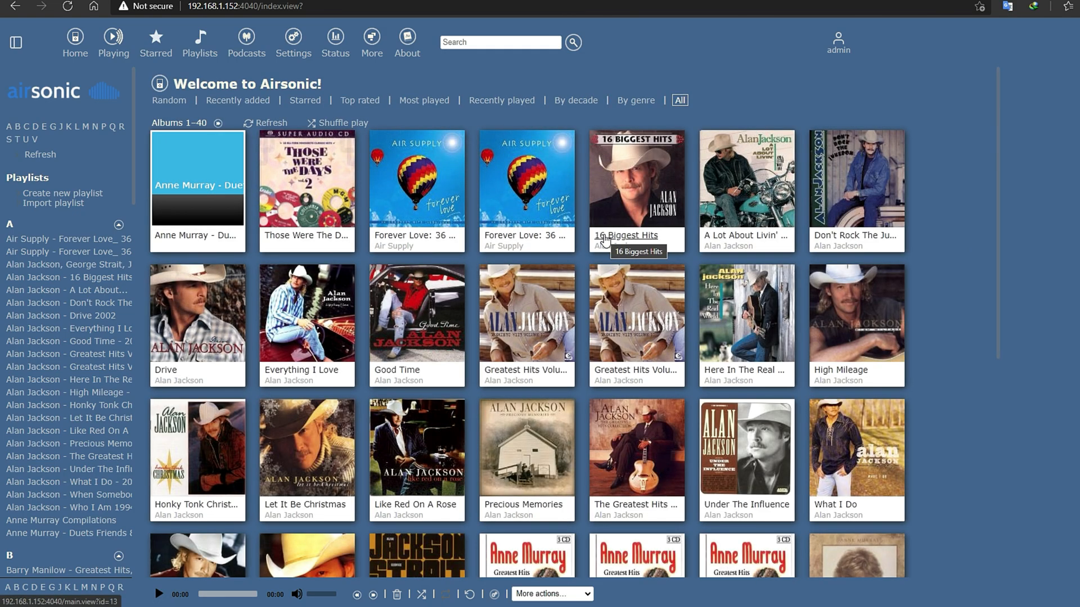
{"action": "scroll", "coordinate": [599, 239], "scroll_direction": "down", "scroll_amount": 7}
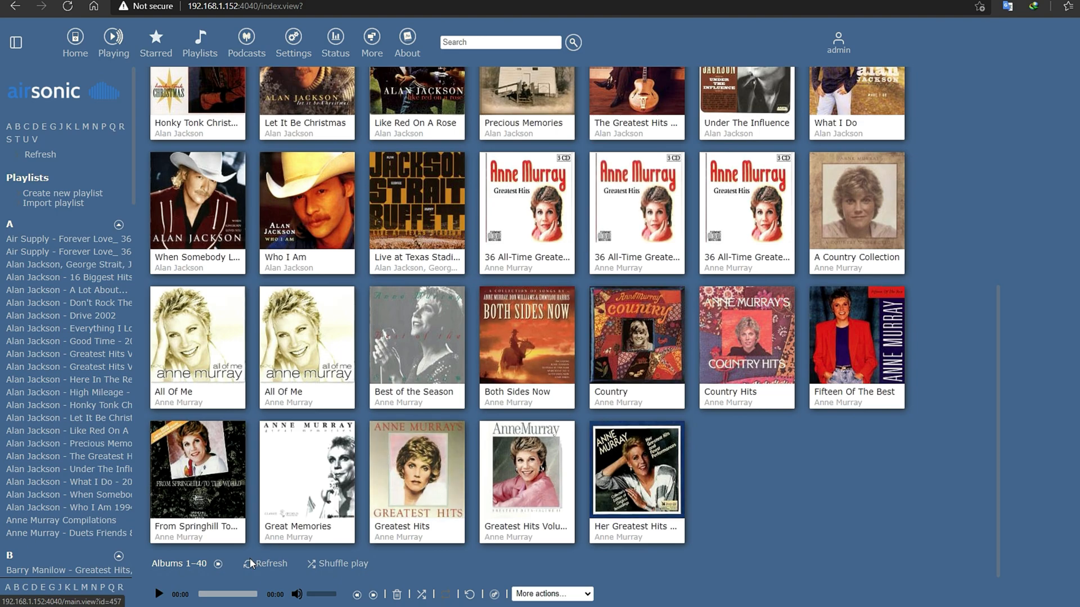
{"action": "left_click", "coordinate": [218, 563]}
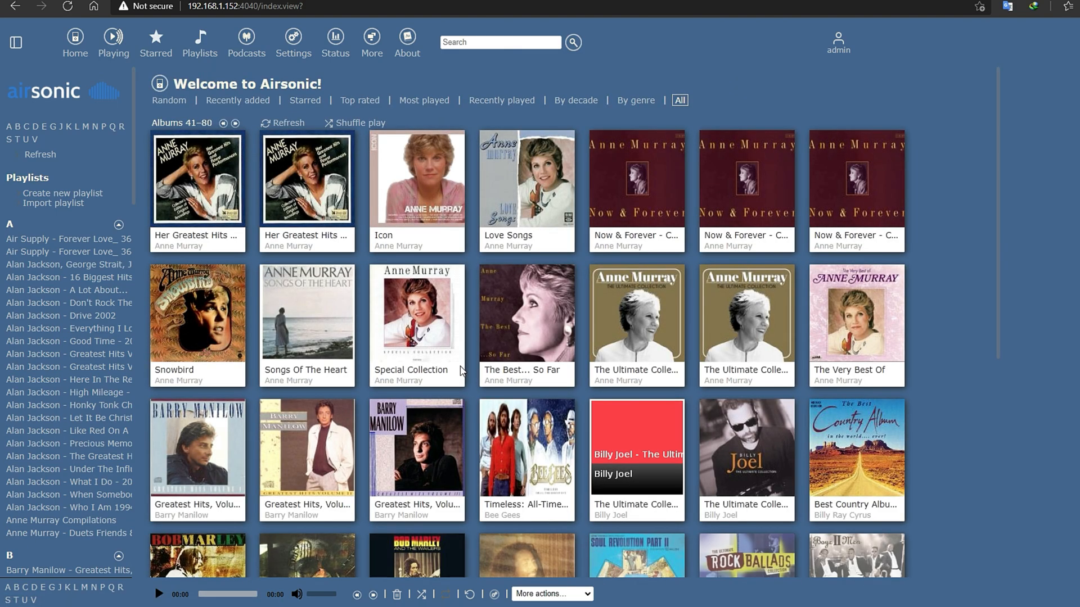
{"action": "scroll", "coordinate": [464, 366], "scroll_direction": "down", "scroll_amount": 3}
{"action": "scroll", "coordinate": [466, 363], "scroll_direction": "up", "scroll_amount": 3}
{"action": "scroll", "coordinate": [274, 247], "scroll_direction": "down", "scroll_amount": 7}
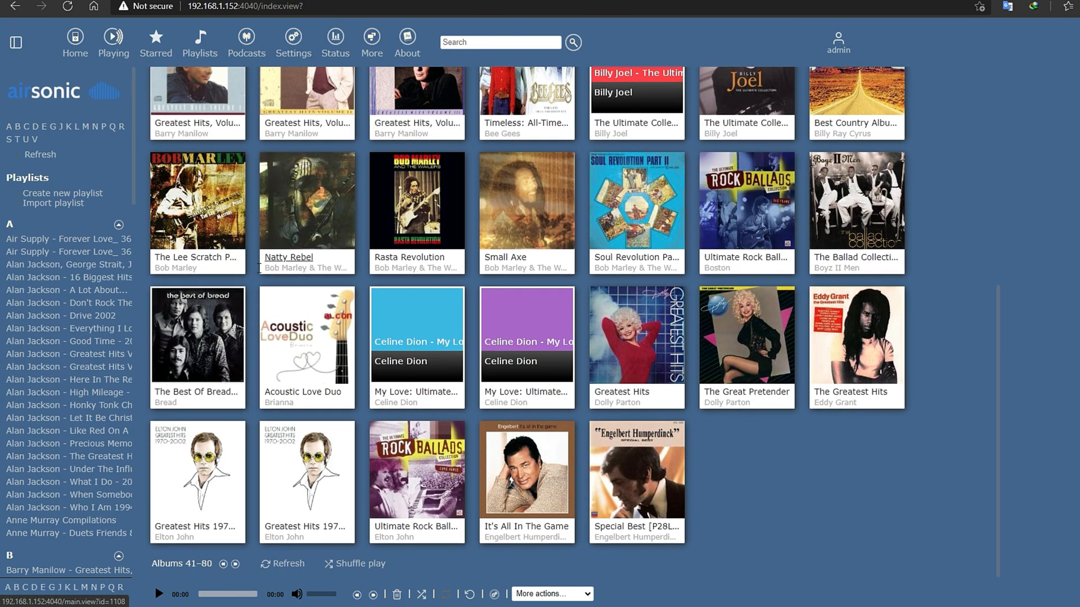
{"action": "scroll", "coordinate": [92, 228], "scroll_direction": "down", "scroll_amount": 10}
{"action": "scroll", "coordinate": [73, 169], "scroll_direction": "up", "scroll_amount": 10}
{"action": "left_click", "coordinate": [16, 44]}
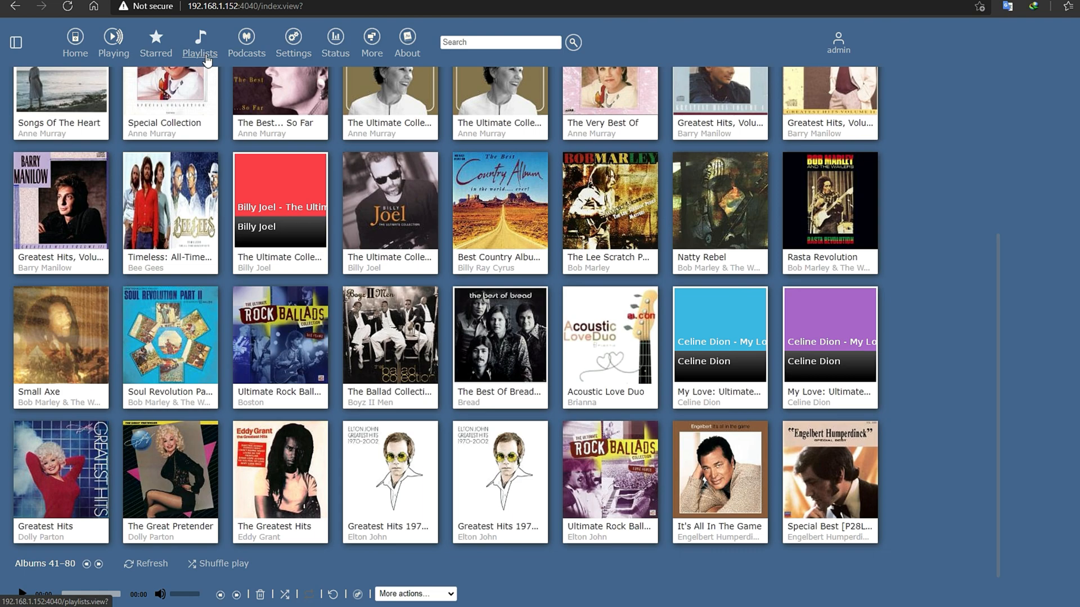
{"action": "left_click", "coordinate": [247, 55]}
- Pick a dark theme and a personal avatar image in Personal settings, and save
{"action": "left_click", "coordinate": [293, 55]}
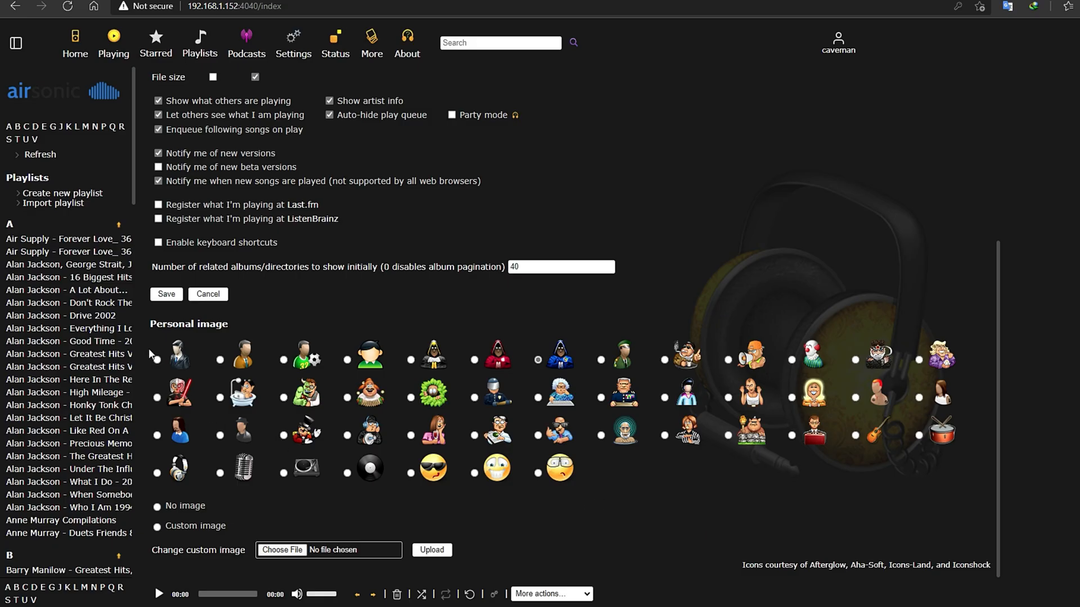
{"action": "left_click", "coordinate": [167, 295]}
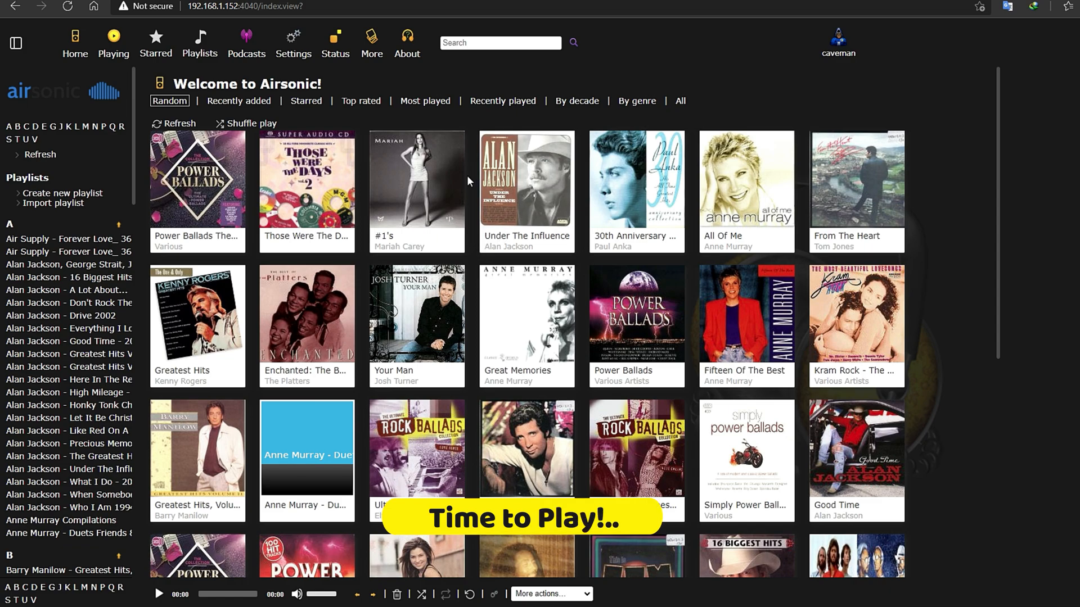
- Play all 19 tracks of Mariah Carey's #1's and jump to 'When You Believe' in the queue
{"action": "left_click", "coordinate": [405, 179]}
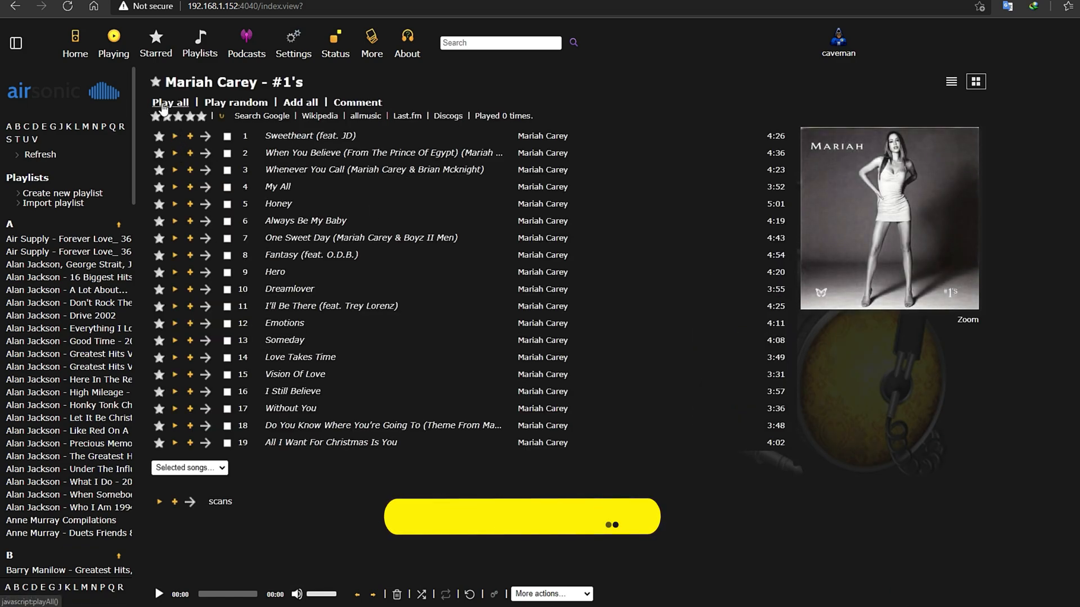
{"action": "left_click", "coordinate": [162, 104]}
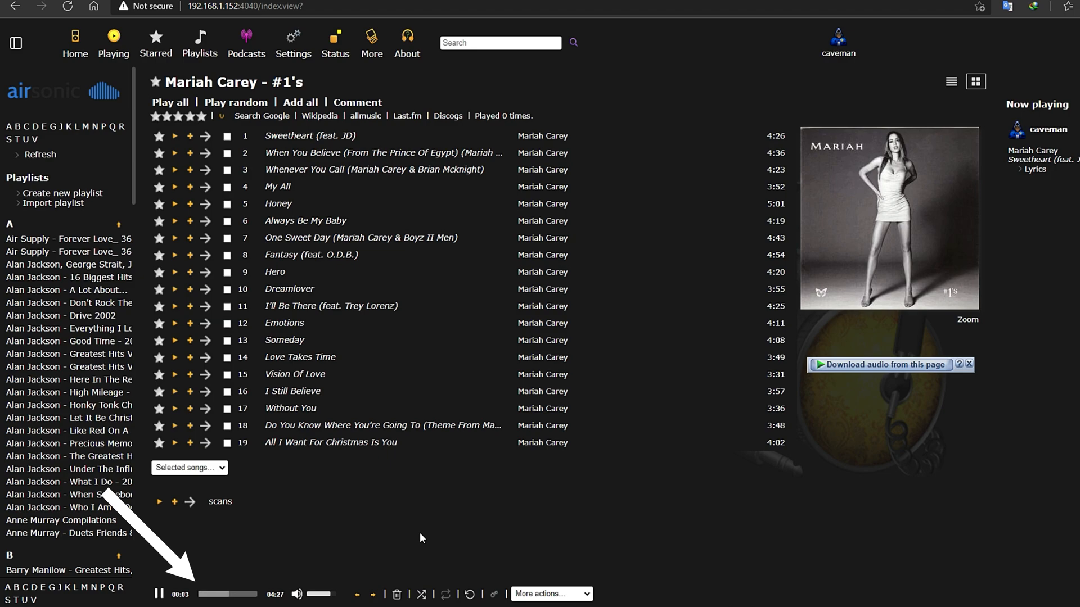
{"action": "mouse_move", "coordinate": [194, 602]}
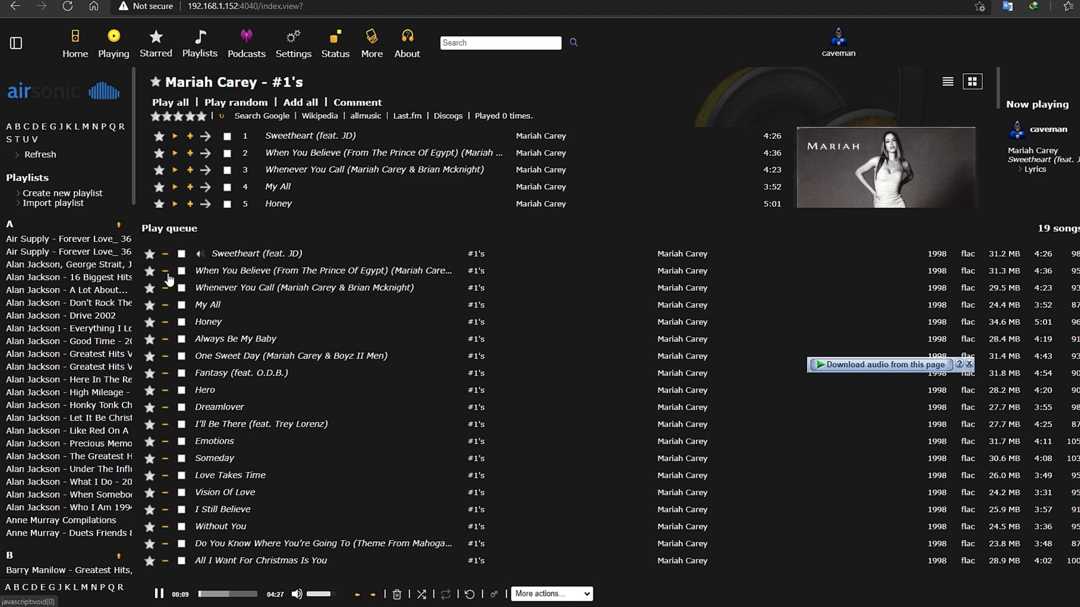
{"action": "left_click", "coordinate": [241, 272]}
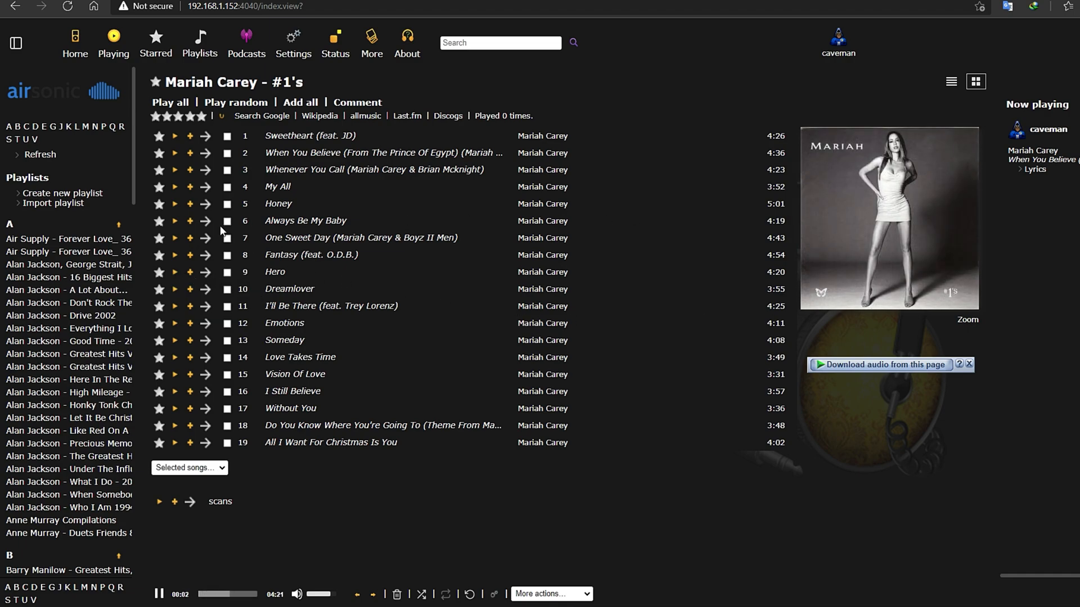
- Browse both discs of Air Supply's Forever Love, switching between list and grid layouts
{"action": "left_click", "coordinate": [61, 251]}
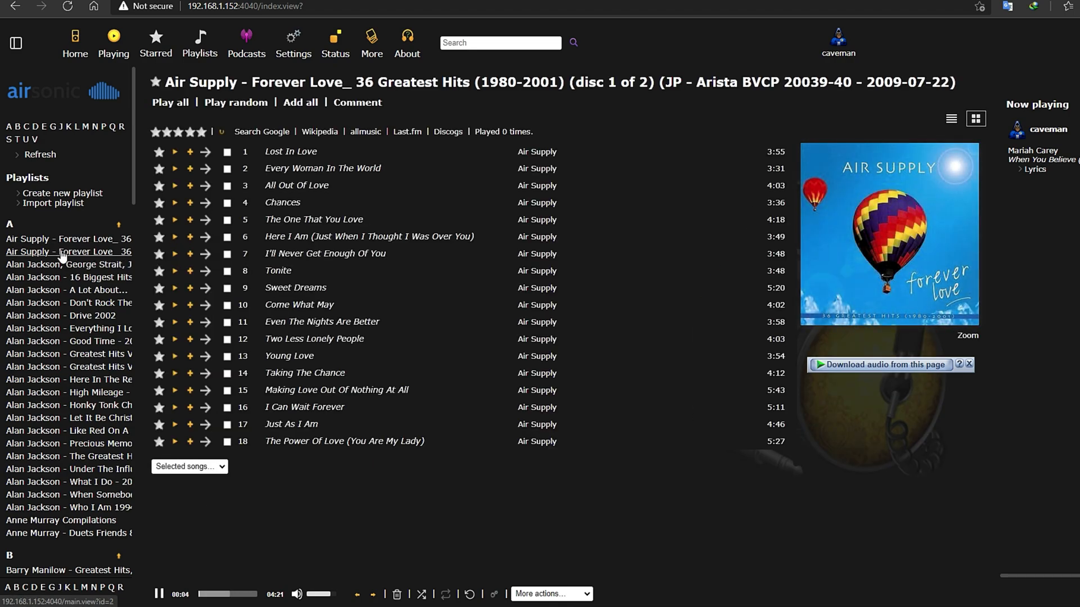
{"action": "left_click", "coordinate": [62, 253]}
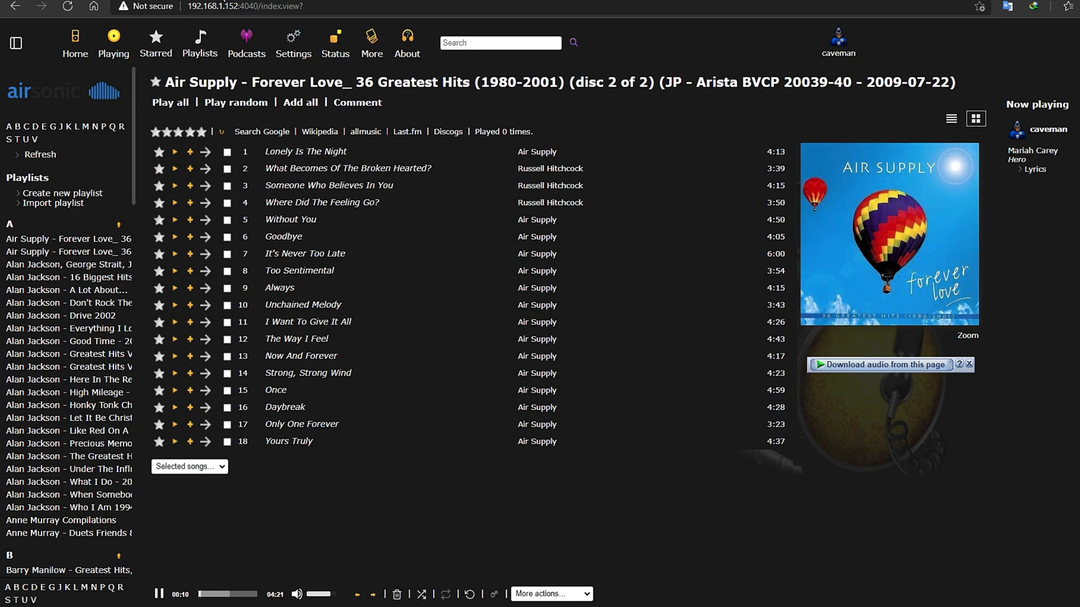
{"action": "mouse_move", "coordinate": [281, 583]}
{"action": "left_click", "coordinate": [949, 121]}
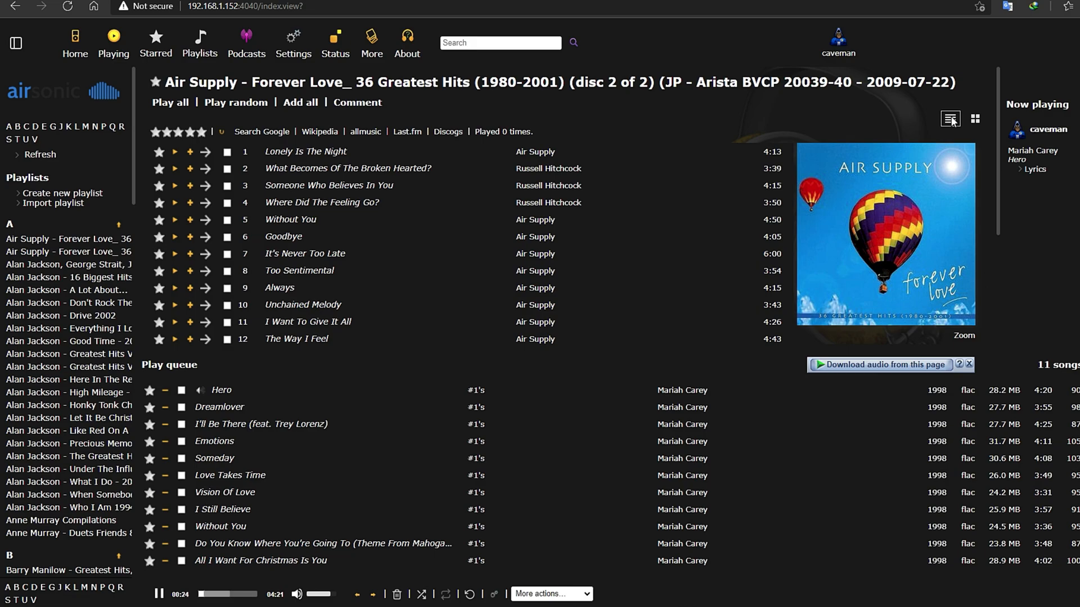
{"action": "left_click", "coordinate": [975, 121]}
{"action": "left_click", "coordinate": [947, 121]}
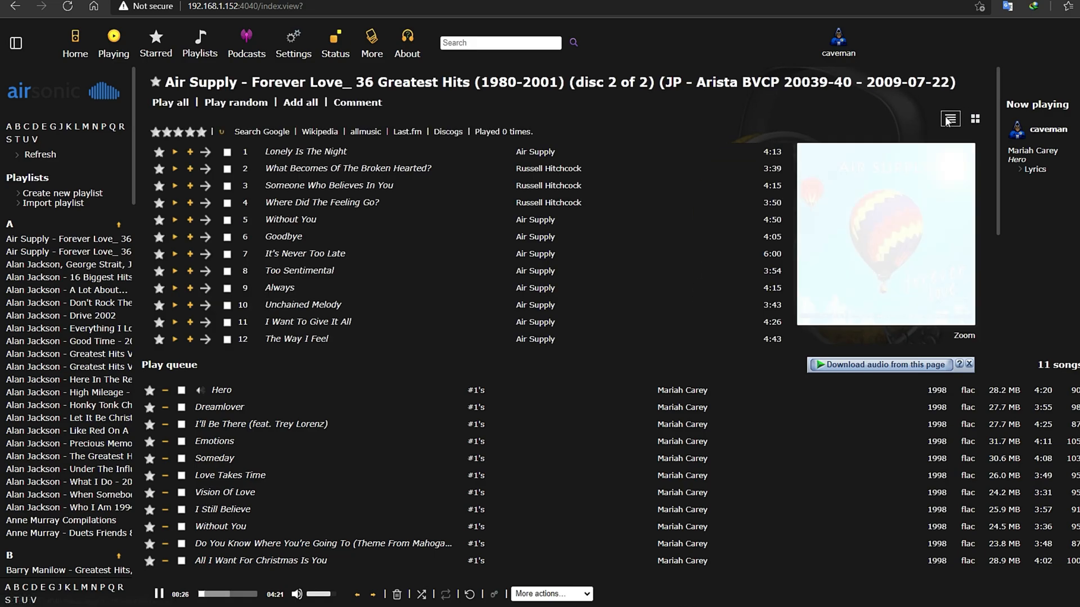
{"action": "left_click", "coordinate": [974, 120]}
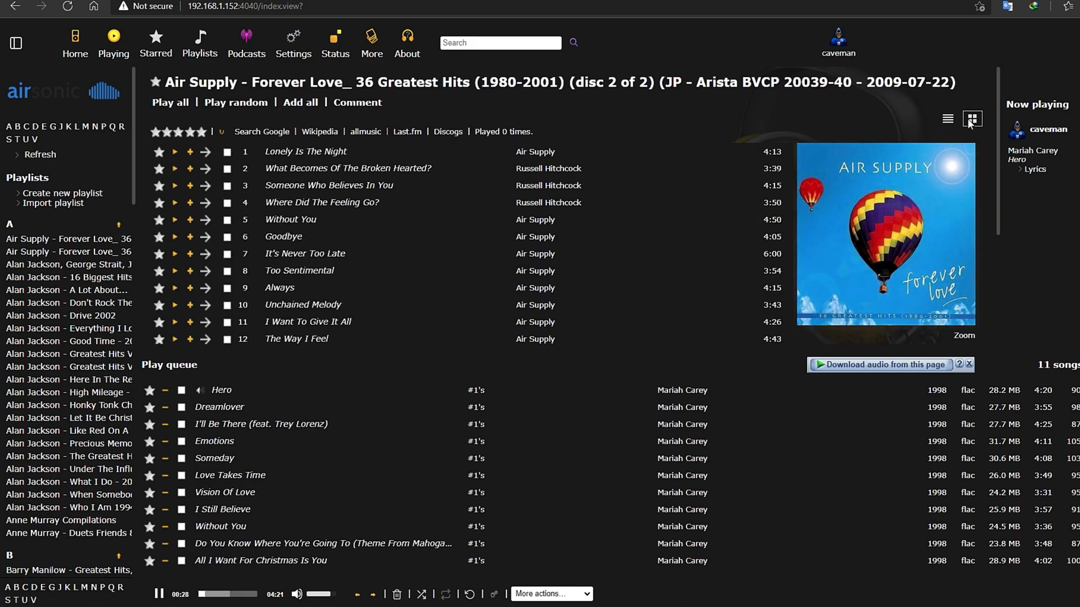
- Check Dolly Parton's Greatest Hits, The Great Pretender, and Kenny G, then open Mariah Carey Greatest Hits
{"action": "scroll", "coordinate": [64, 403], "scroll_direction": "down", "scroll_amount": 7}
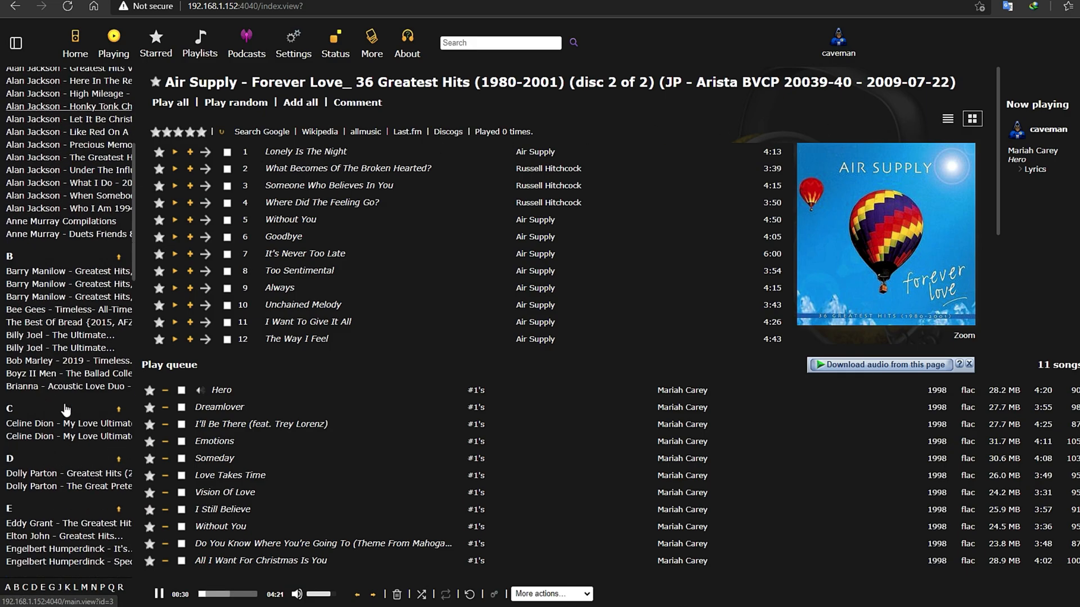
{"action": "left_click", "coordinate": [56, 367]}
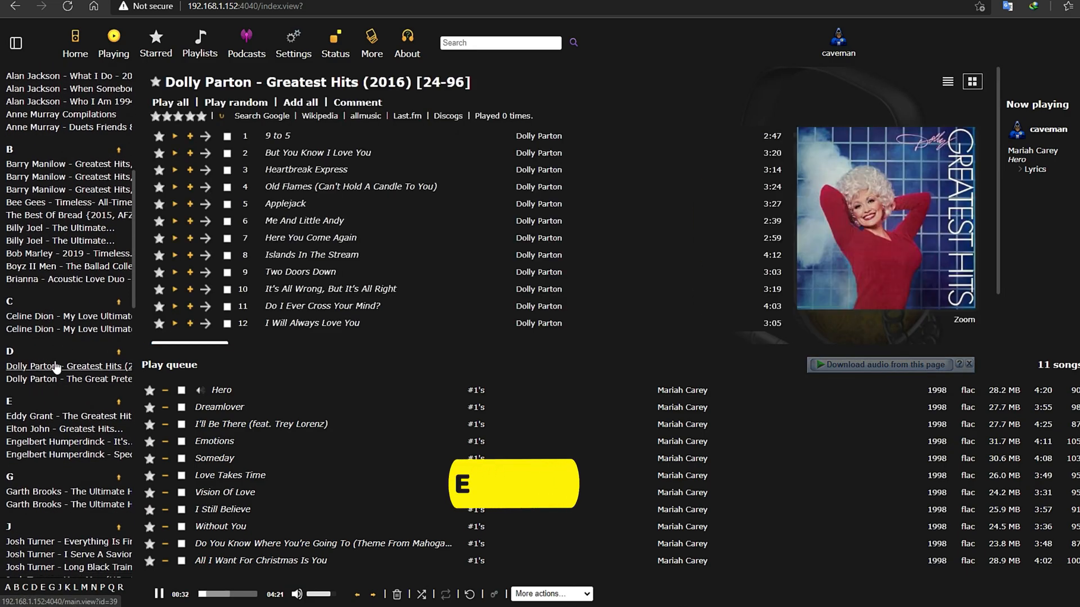
{"action": "left_click", "coordinate": [63, 379]}
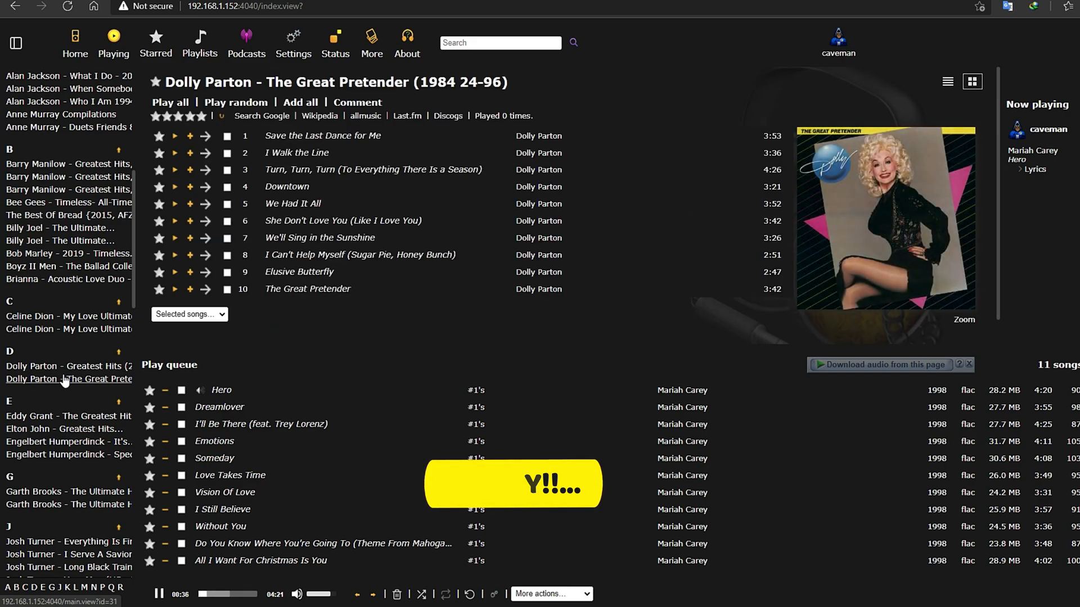
{"action": "scroll", "coordinate": [64, 382], "scroll_direction": "down", "scroll_amount": 6}
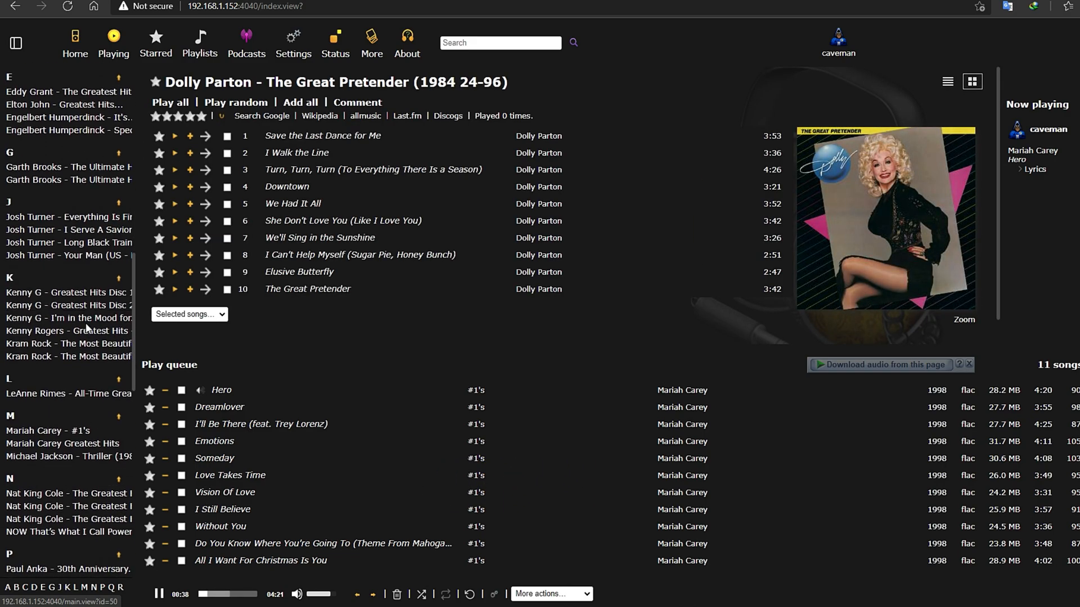
{"action": "left_click", "coordinate": [86, 318]}
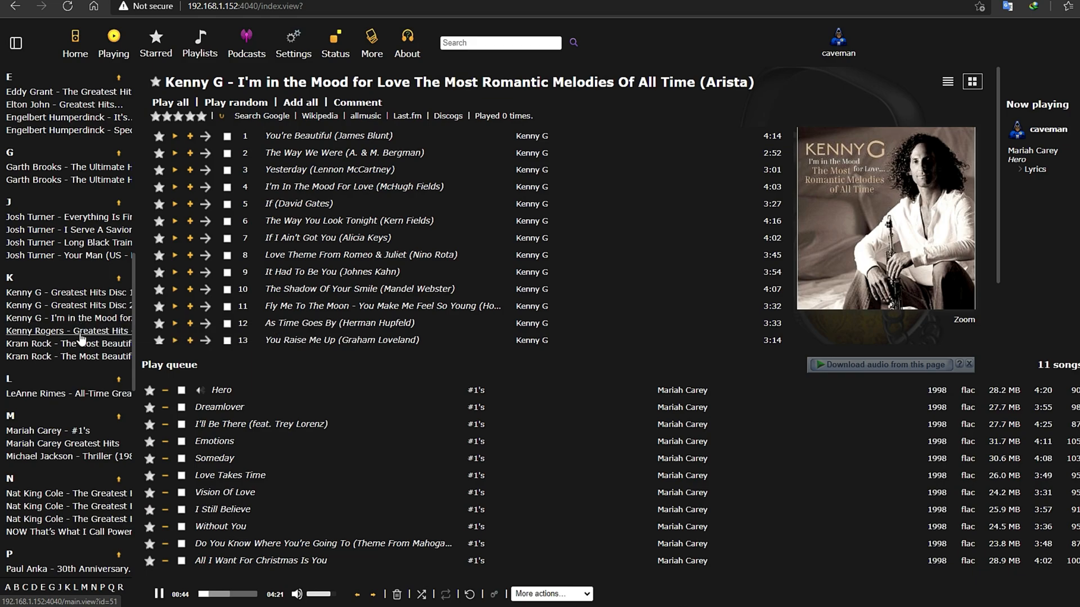
{"action": "left_click", "coordinate": [40, 448]}
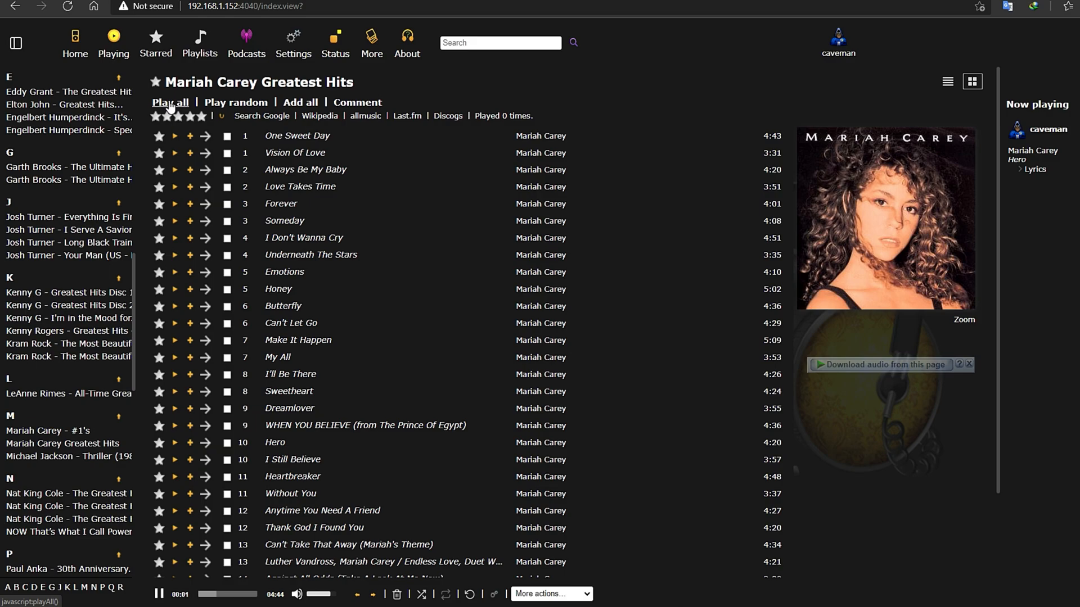
- Shuffle the 28-song Mariah Carey Greatest Hits queue five times, leaving One Sweet Day playing
{"action": "mouse_move", "coordinate": [411, 595]}
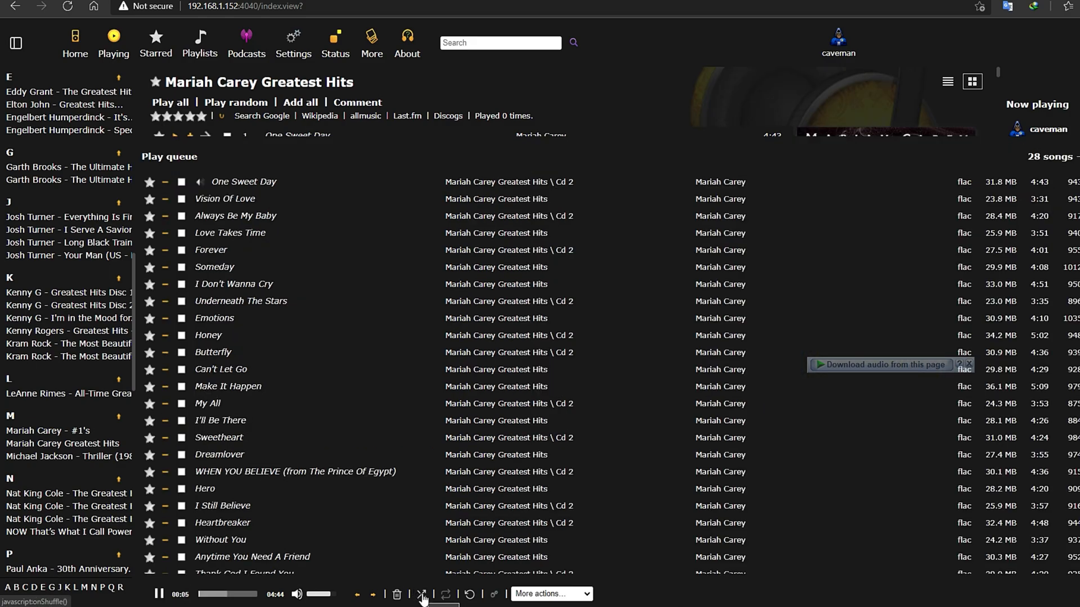
{"action": "left_click", "coordinate": [422, 595]}
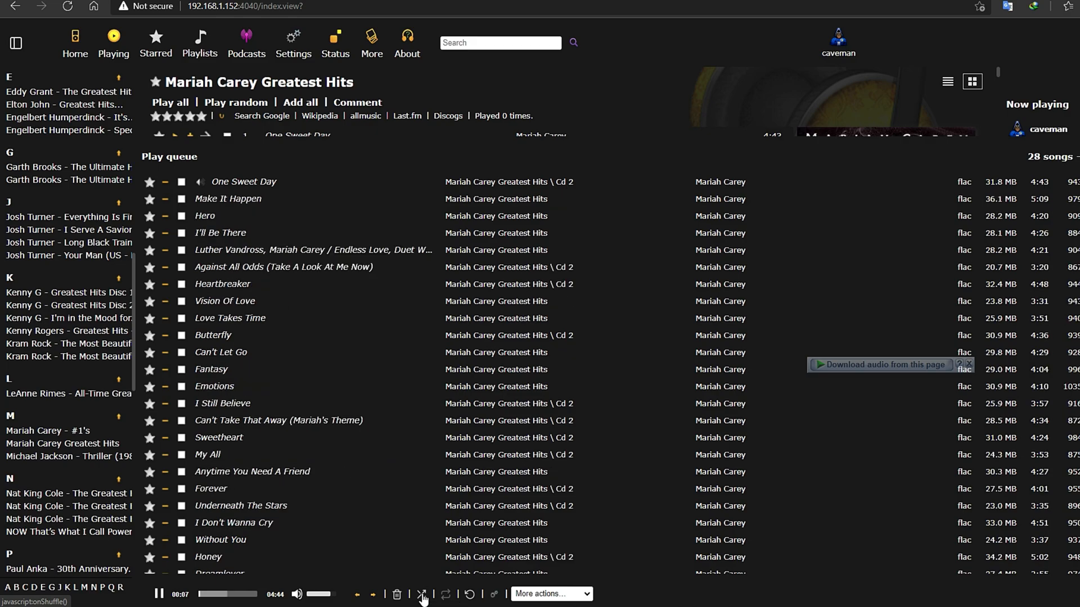
{"action": "left_click", "coordinate": [423, 598]}
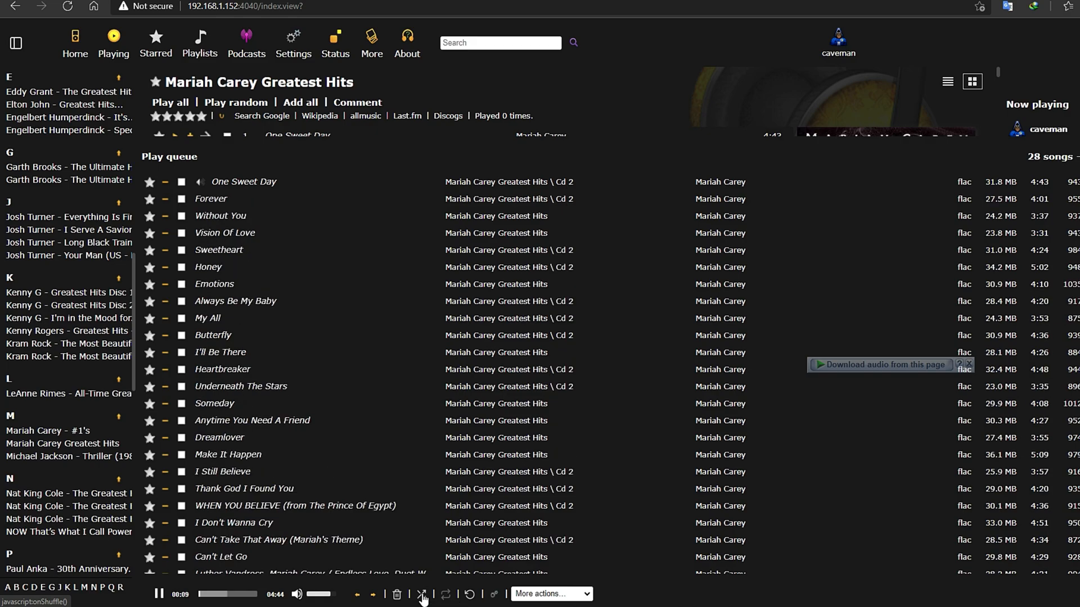
{"action": "left_click", "coordinate": [423, 598]}
{"action": "left_click", "coordinate": [423, 599]}
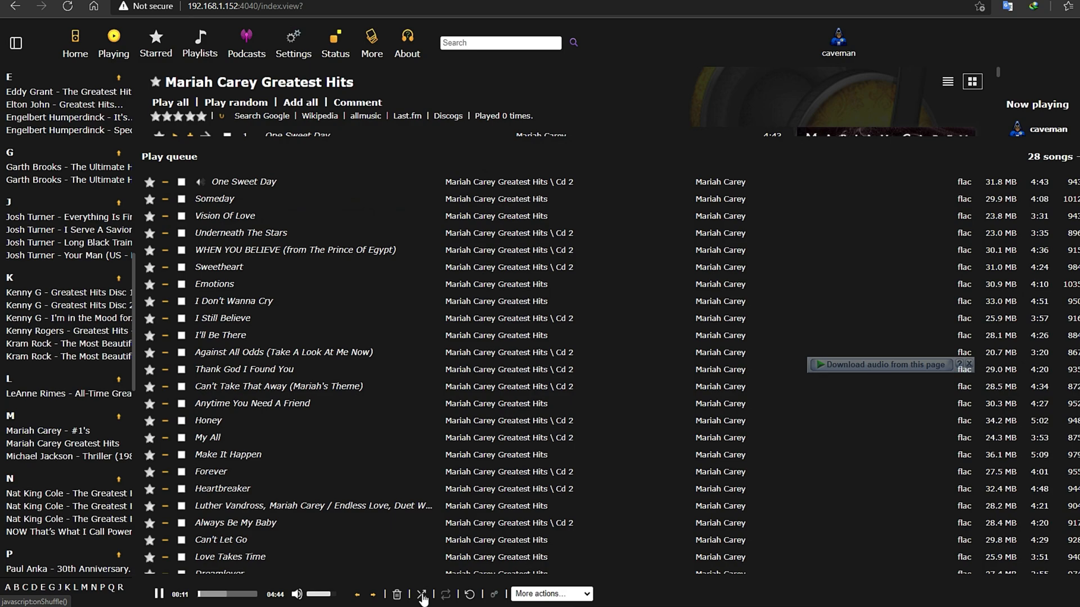
{"action": "left_click", "coordinate": [423, 598]}
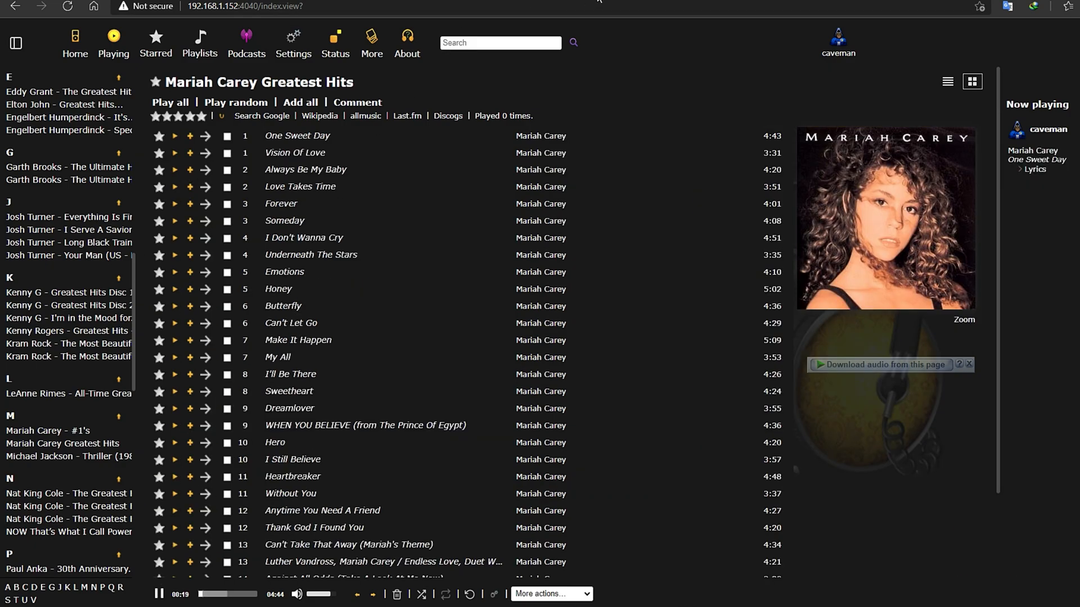
- Visit the About and More pages, then go back to Home and scroll its random album grid
{"action": "left_click", "coordinate": [408, 43]}
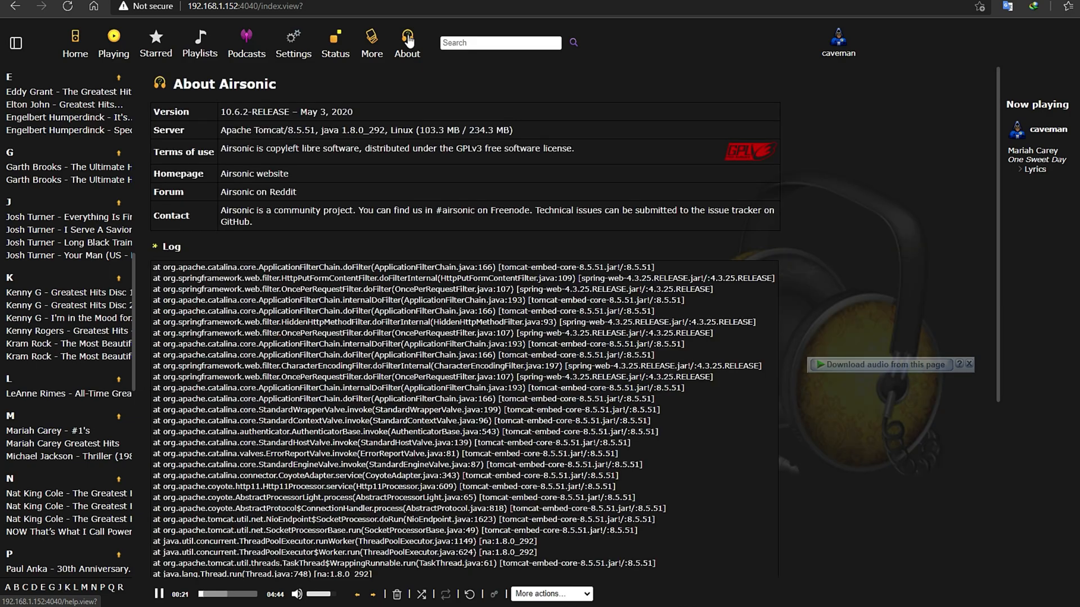
{"action": "left_click", "coordinate": [372, 54]}
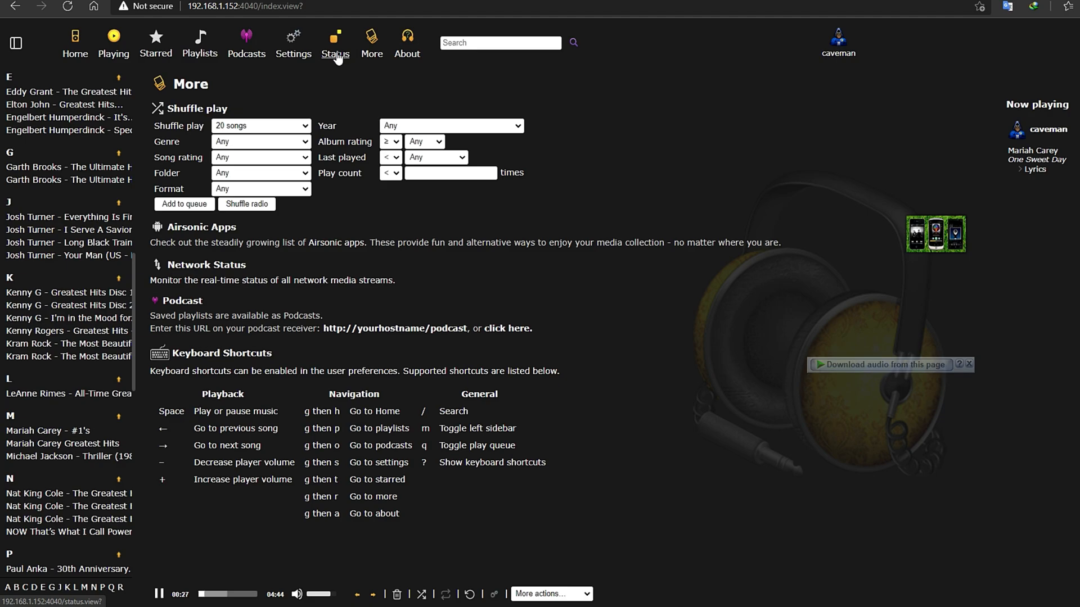
{"action": "left_click", "coordinate": [81, 57]}
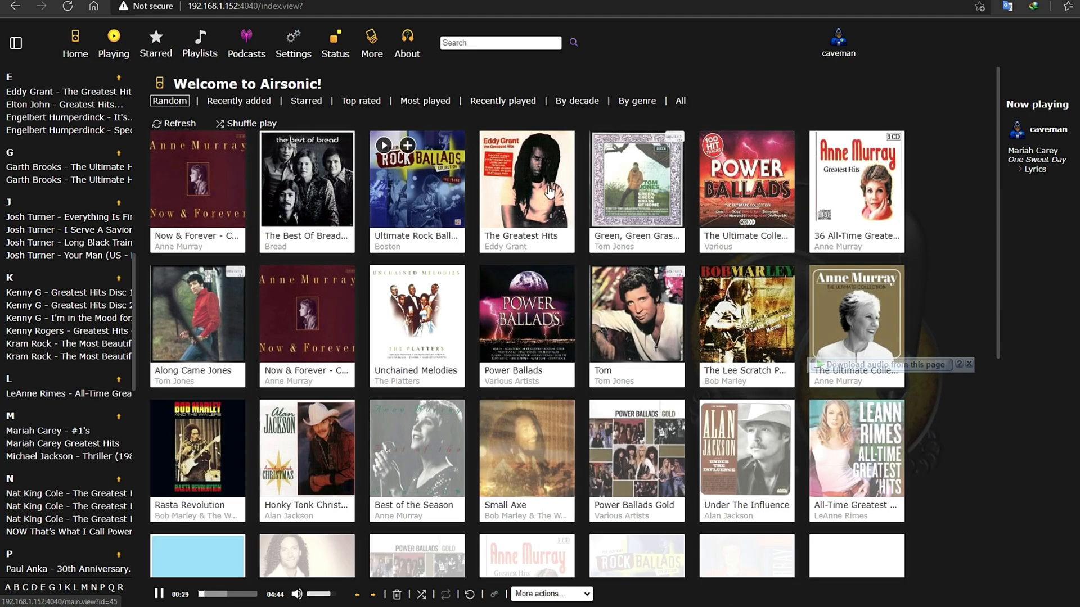
{"action": "scroll", "coordinate": [631, 260], "scroll_direction": "down", "scroll_amount": 7}
{"action": "scroll", "coordinate": [630, 260], "scroll_direction": "up", "scroll_amount": 7}
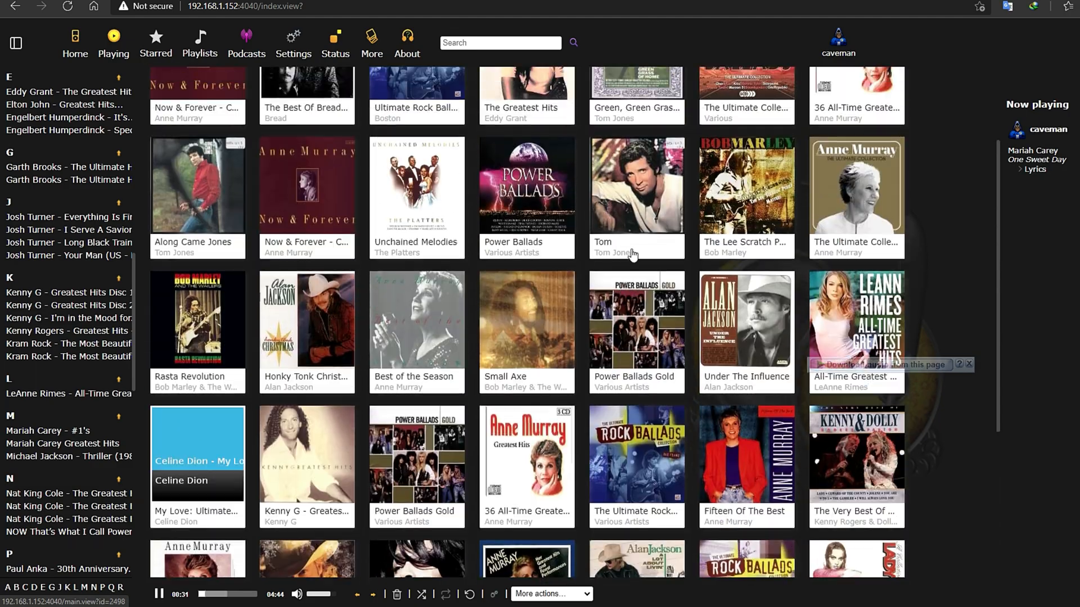